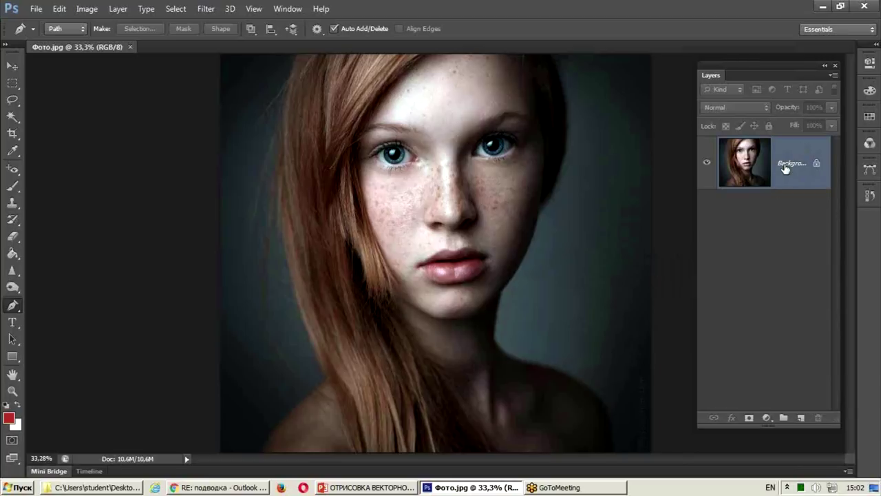
- Duplicate the Background layer, check the copy's visibility, and fully lock Background copy
mouse_move(786, 169)
mouse_down()
mouse_move(833, 401)
mouse_move(800, 418)
mouse_up()
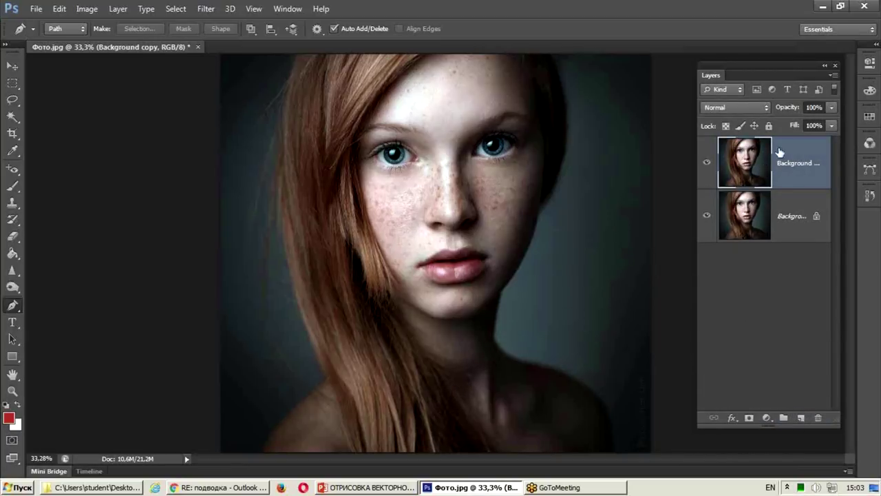
click(707, 163)
click(709, 164)
click(769, 126)
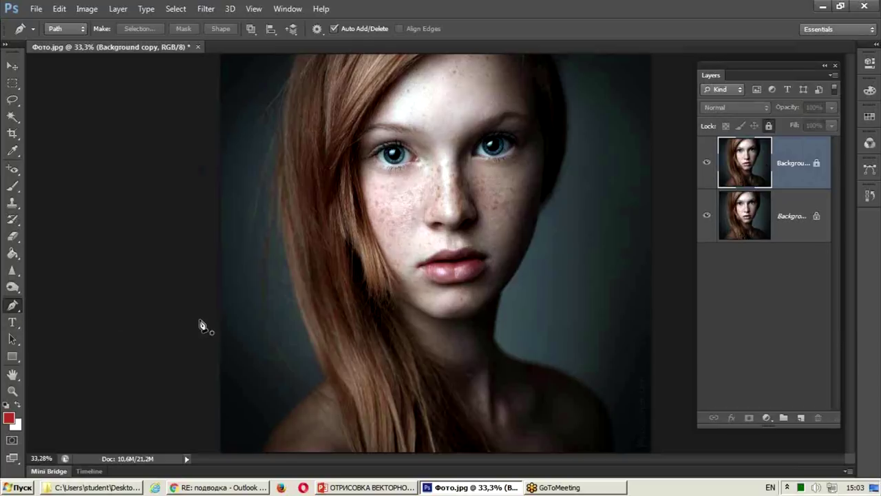
scroll(466, 191, up, 3)
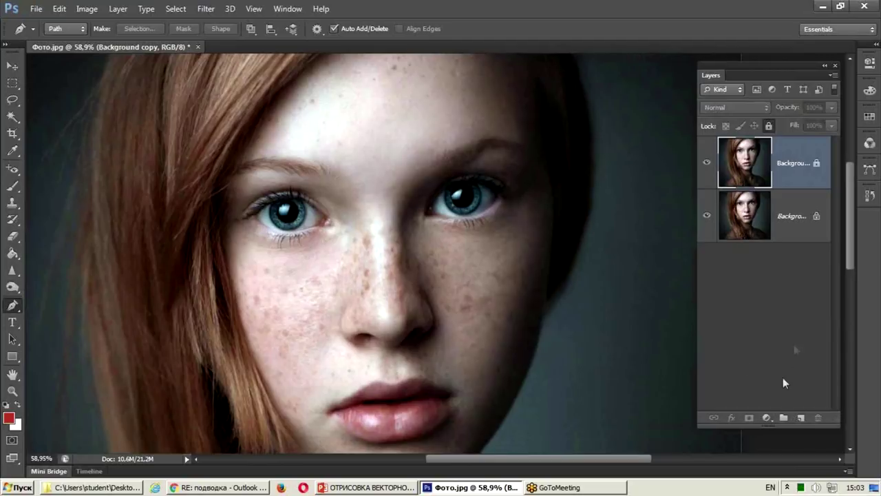
- Add an empty Layer 1 and move it below Background copy
click(803, 420)
drag(775, 155, 776, 234)
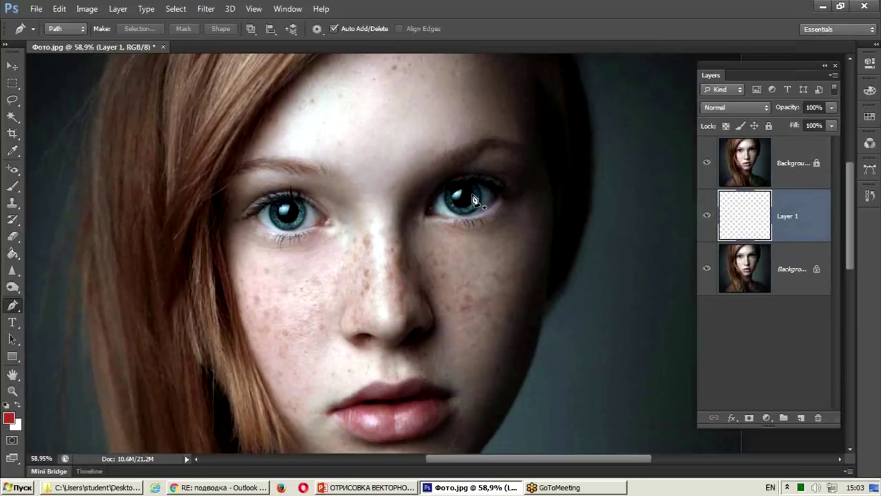
scroll(475, 272, up, 2)
mouse_move(488, 261)
mouse_down()
mouse_move(462, 162)
mouse_move(413, 319)
mouse_move(368, 286)
mouse_move(367, 301)
mouse_move(350, 311)
mouse_up()
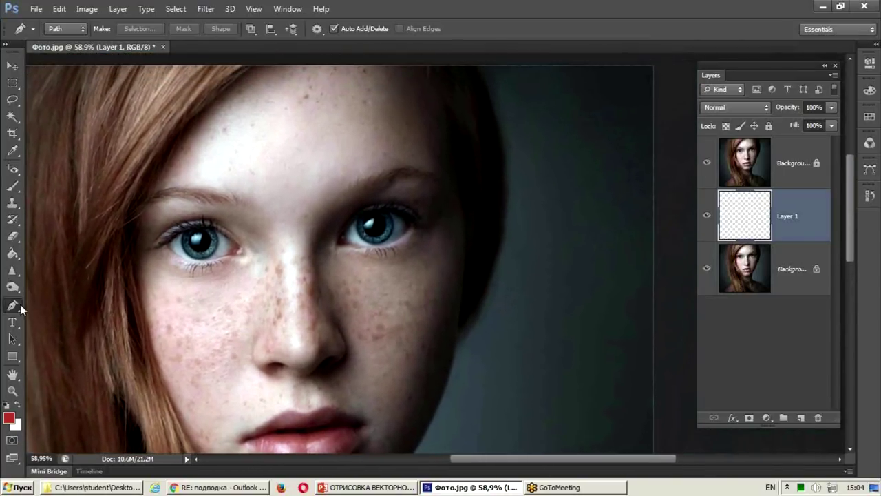
- Set the Pen tool to Shape mode with a dark navy fill
click(62, 29)
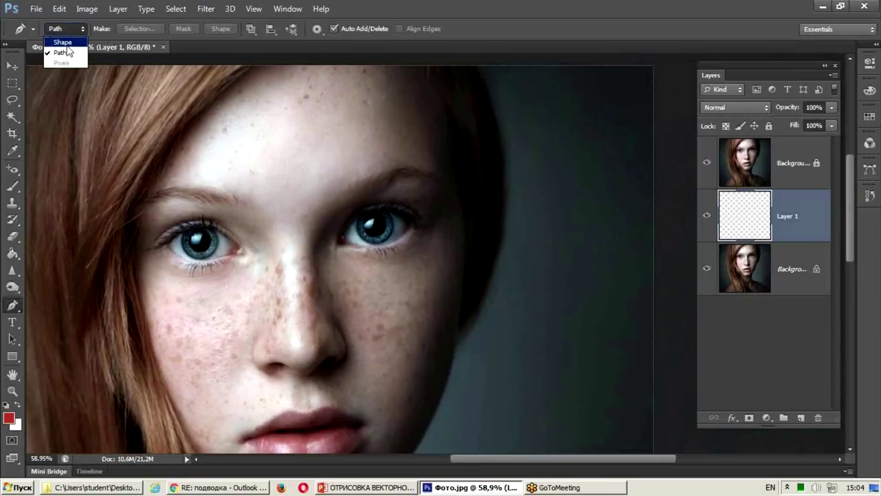
click(62, 43)
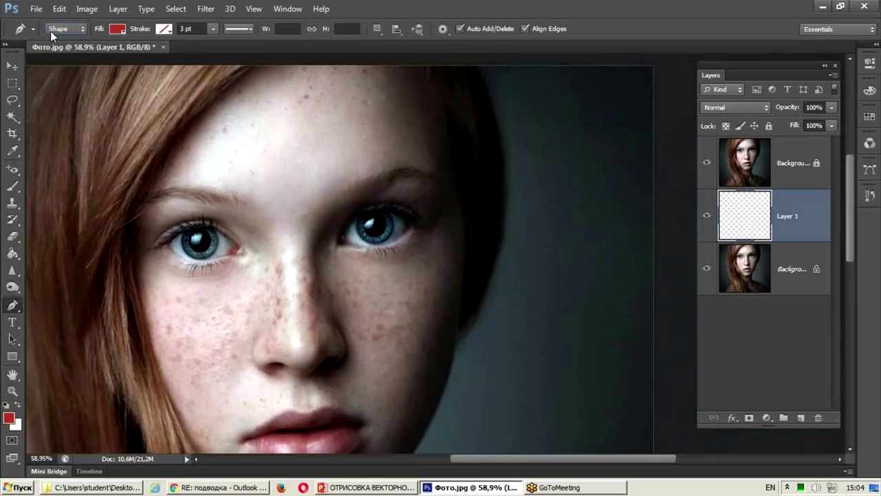
click(115, 31)
click(421, 217)
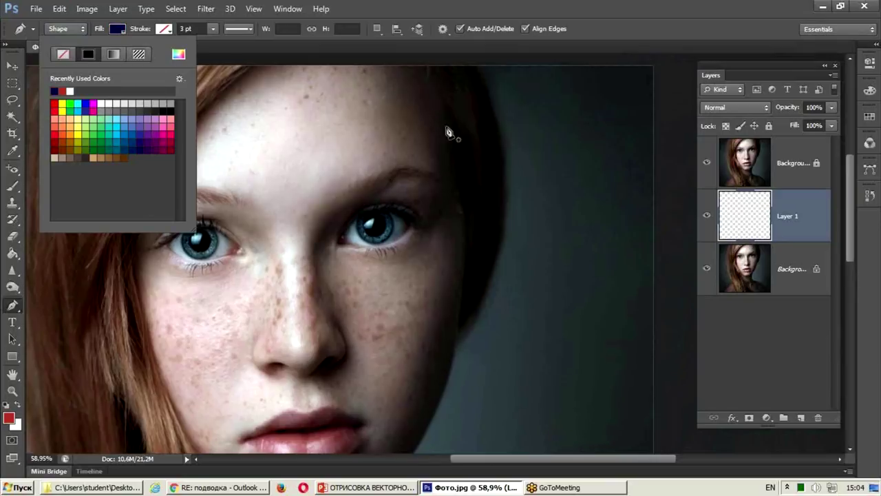
mouse_move(402, 379)
mouse_down()
mouse_move(360, 222)
mouse_move(249, 297)
mouse_move(264, 319)
mouse_up()
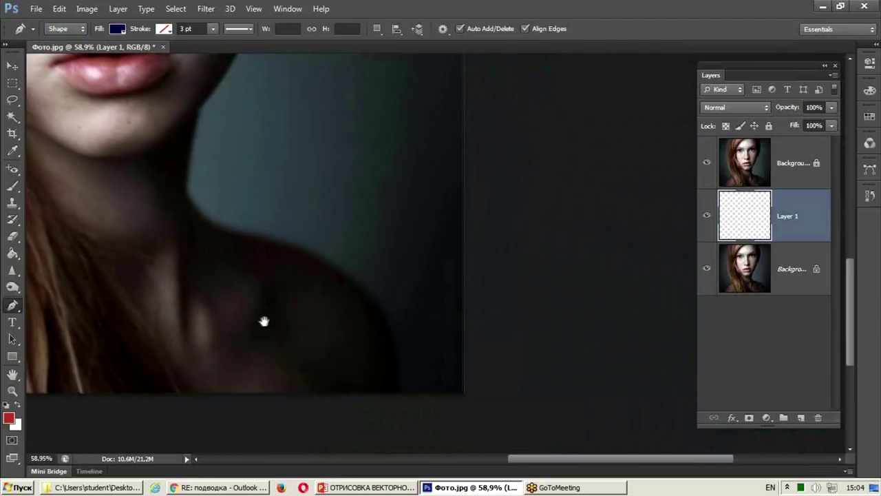
- Trace the navy outline from the shoulder's lower edge up along the shoulder and neck
click(399, 396)
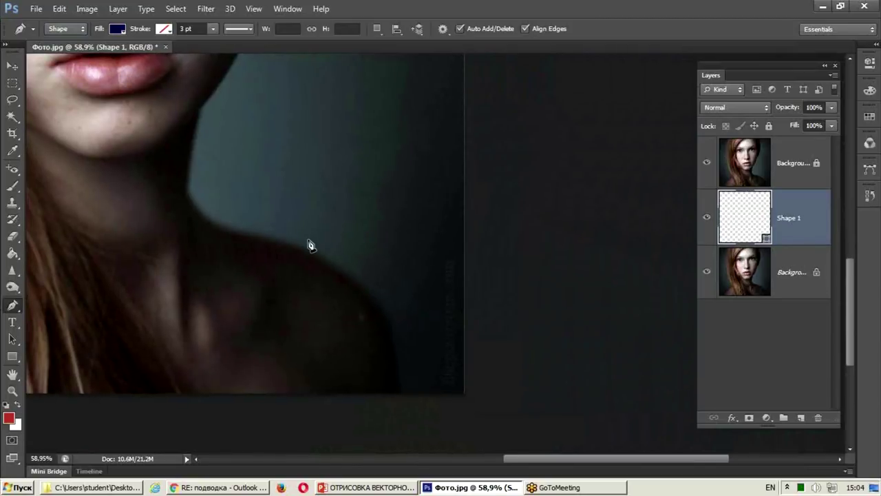
mouse_move(376, 299)
mouse_down()
mouse_move(342, 254)
mouse_move(306, 259)
mouse_up()
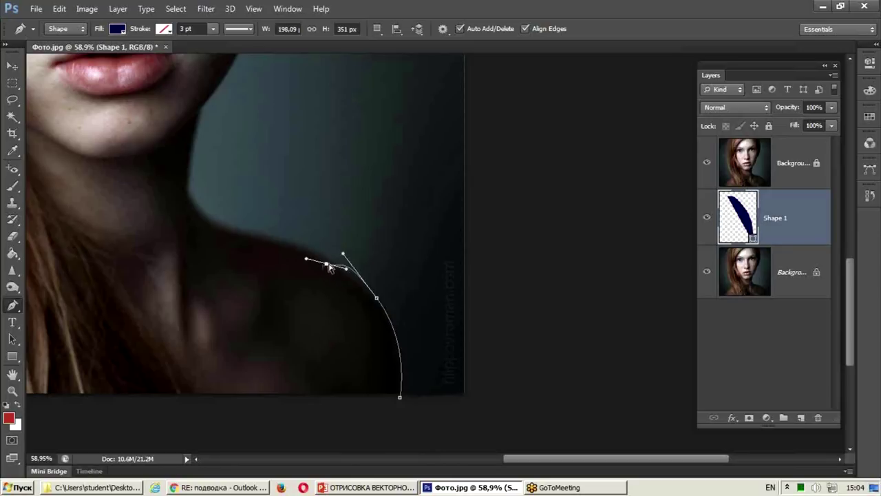
drag(292, 245, 319, 255)
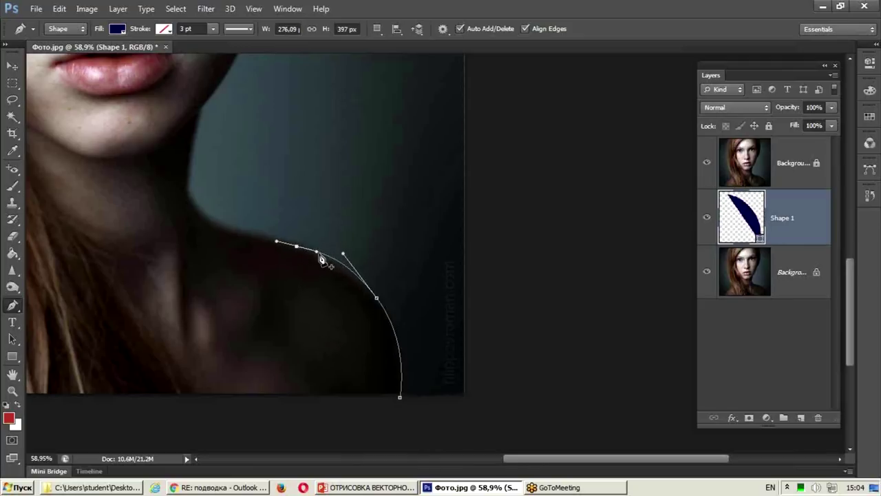
drag(215, 224, 198, 213)
click(186, 191)
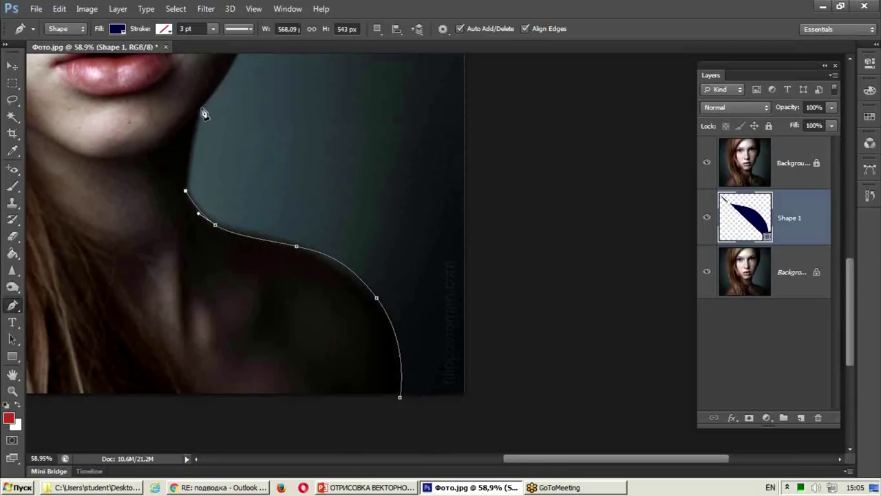
click(203, 109)
- Continue the outline up the jawline and along the hair edge to its top
drag(225, 81, 224, 262)
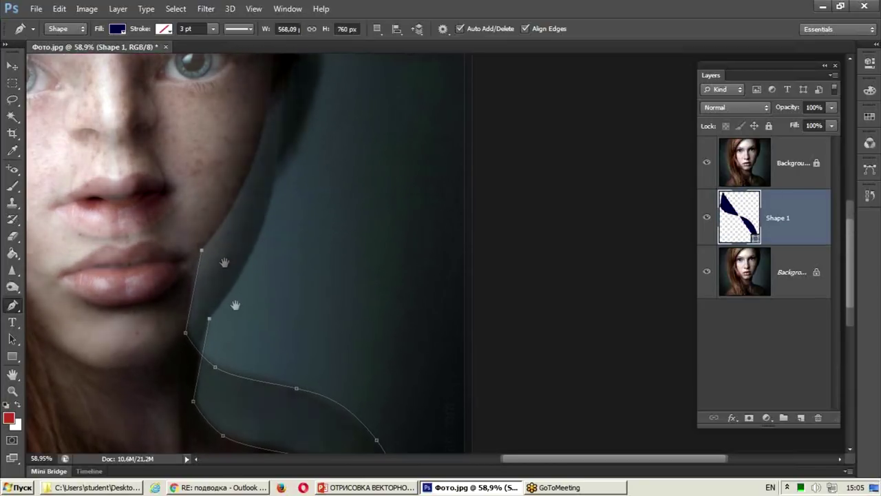
drag(235, 305, 265, 423)
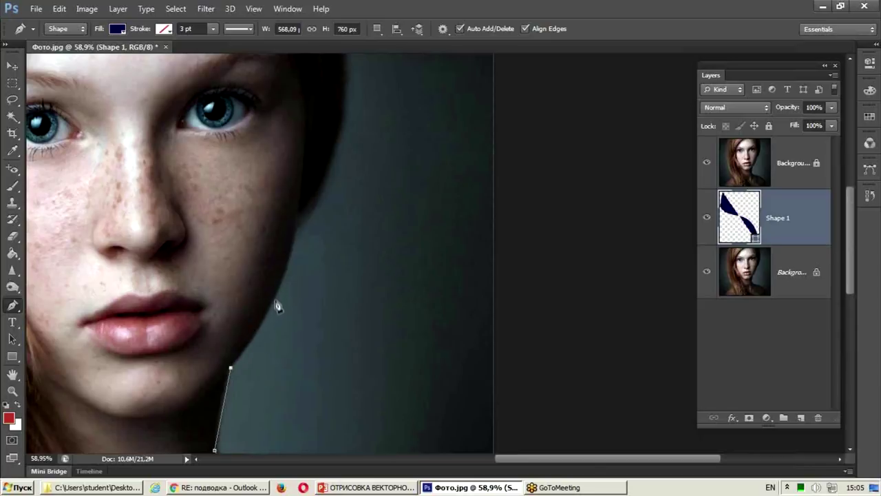
drag(275, 300, 284, 274)
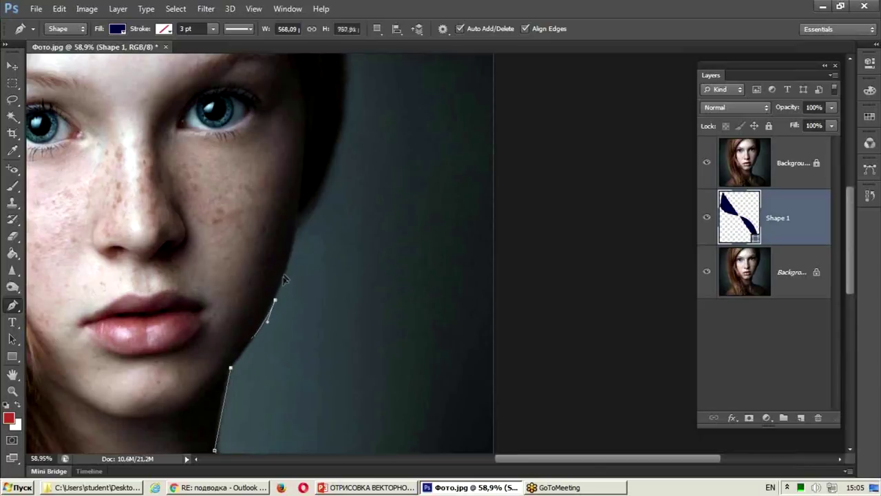
click(296, 231)
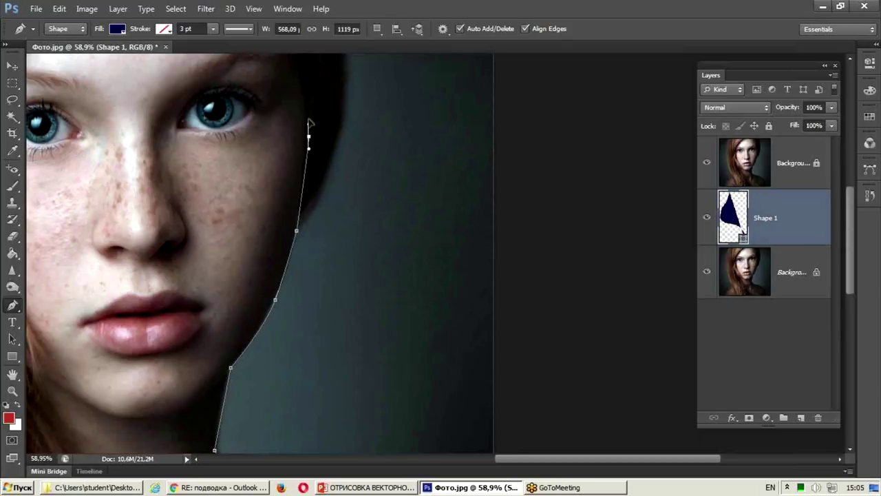
click(310, 116)
drag(279, 155, 282, 301)
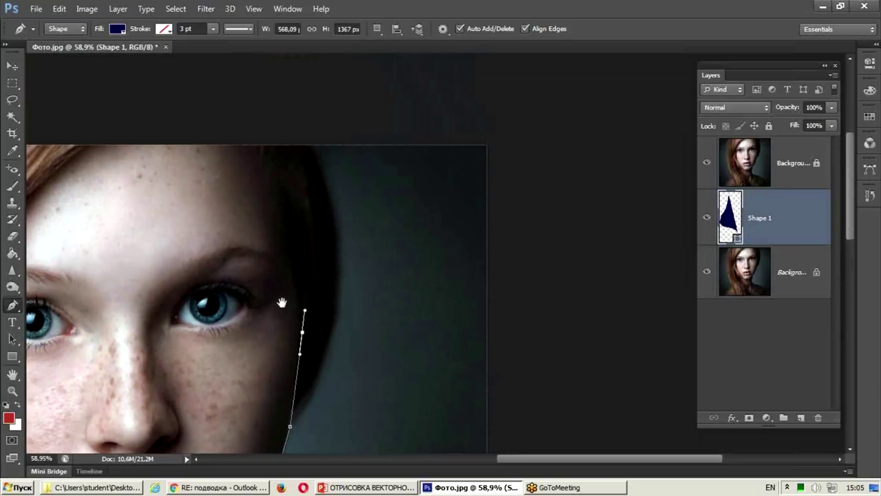
drag(295, 221, 289, 195)
click(255, 142)
scroll(285, 196, up, 3)
- Bring the outline back along the hair edge, undoing the misplaced lower points
key(alt)
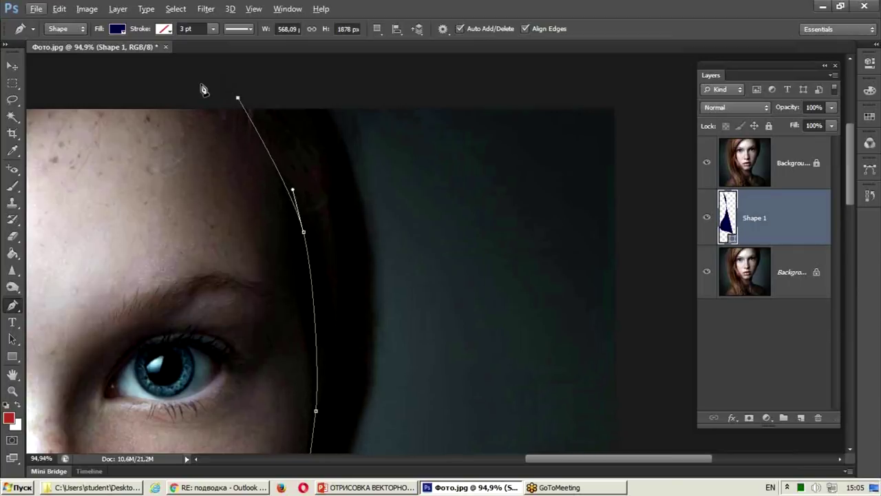
key(alt)
click(235, 100)
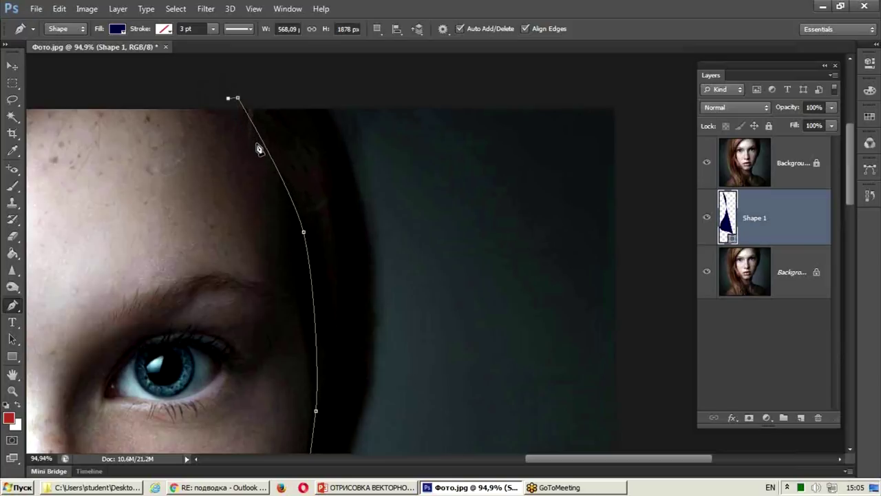
drag(267, 160, 299, 230)
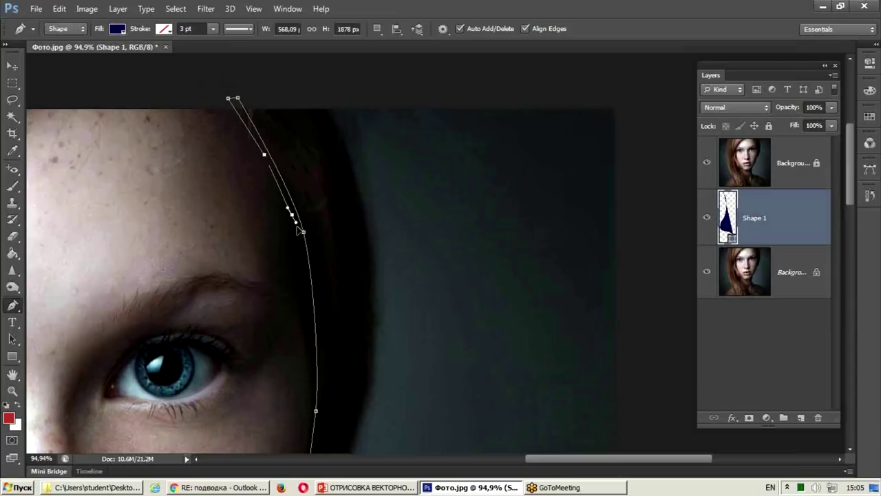
click(311, 313)
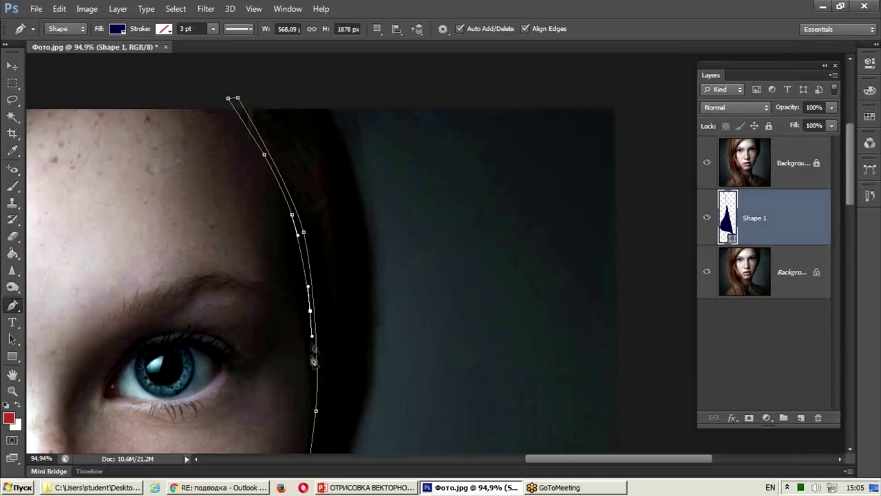
drag(313, 360, 344, 208)
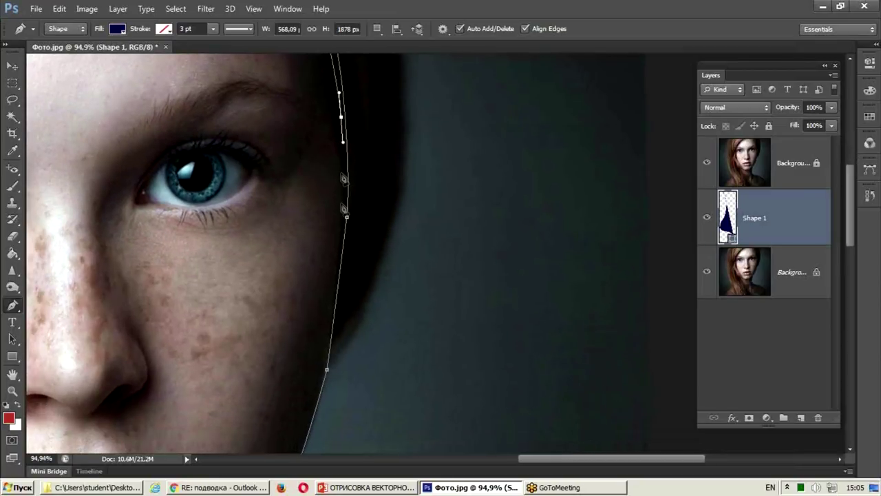
click(346, 215)
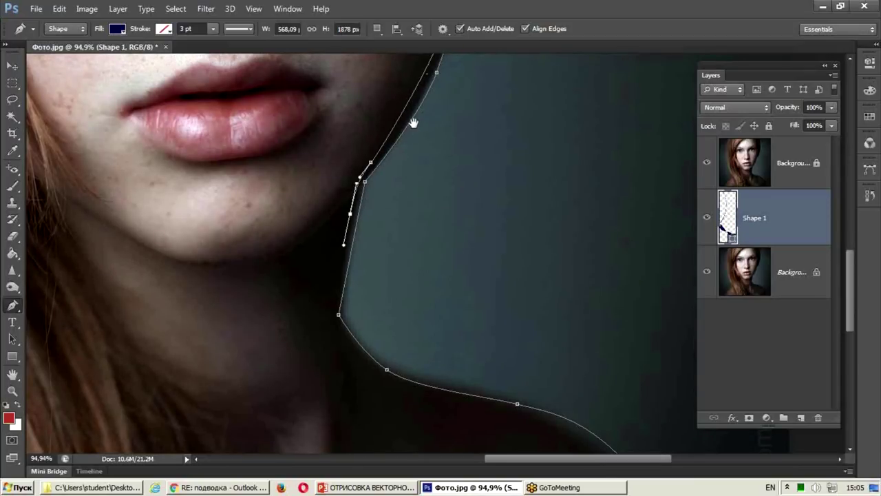
mouse_move(413, 122)
mouse_down()
mouse_move(291, 317)
mouse_move(309, 232)
mouse_up()
key(ctrl+alt+z)
key(ctrl+alt+z)
key(ctrl+alt+z)
key(ctrl+alt+z)
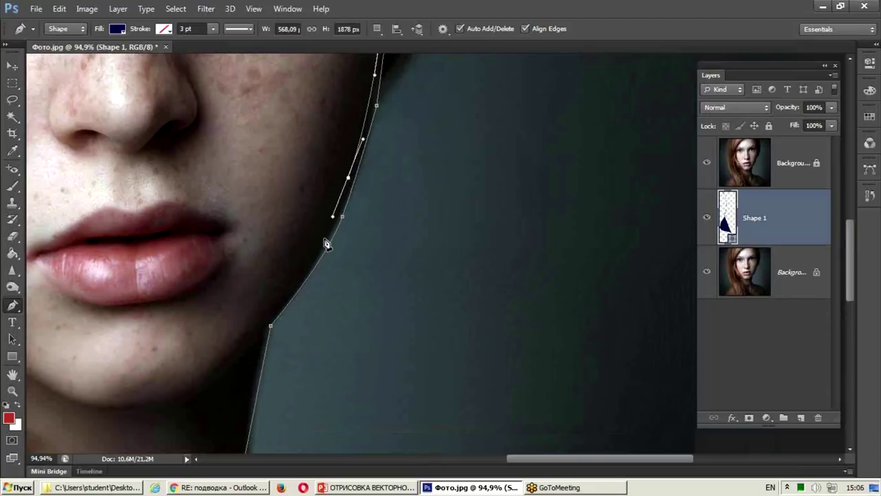
- Add curved points along the jawline and chin back toward the hair
drag(321, 245, 314, 264)
drag(277, 311, 269, 320)
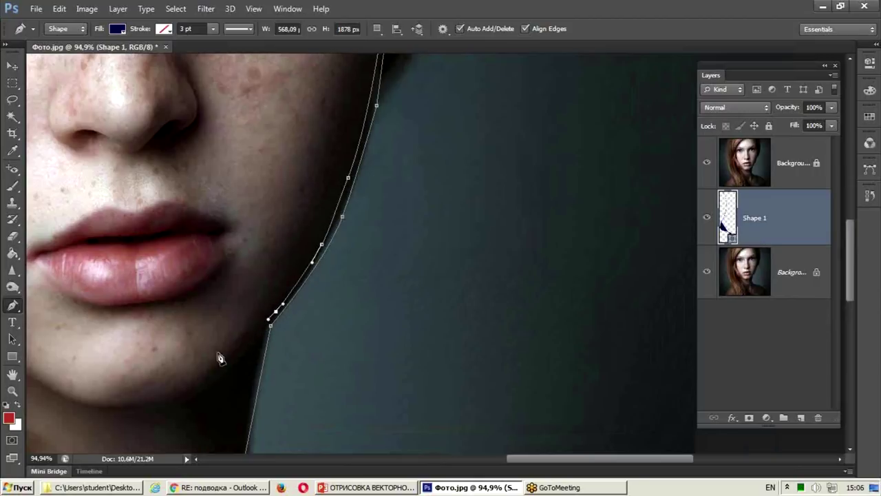
drag(219, 359, 474, 277)
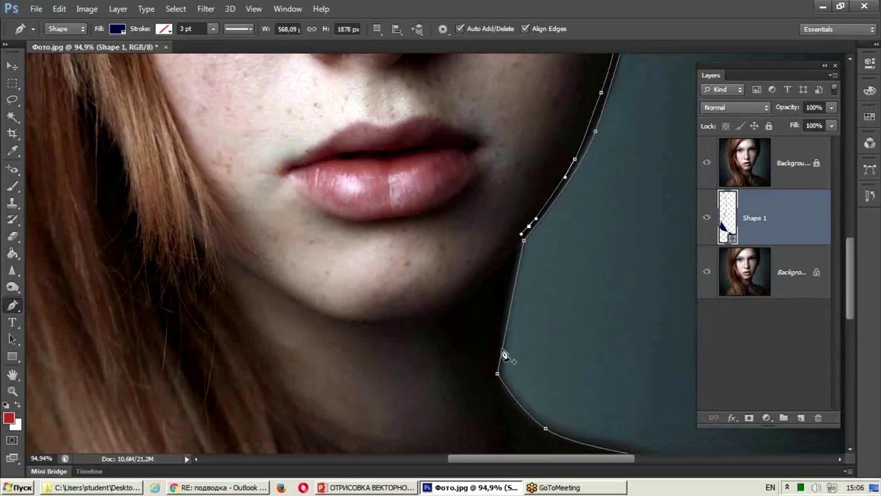
drag(503, 250, 491, 263)
mouse_move(460, 294)
mouse_down()
mouse_move(403, 317)
mouse_move(344, 322)
mouse_up()
drag(280, 289, 264, 279)
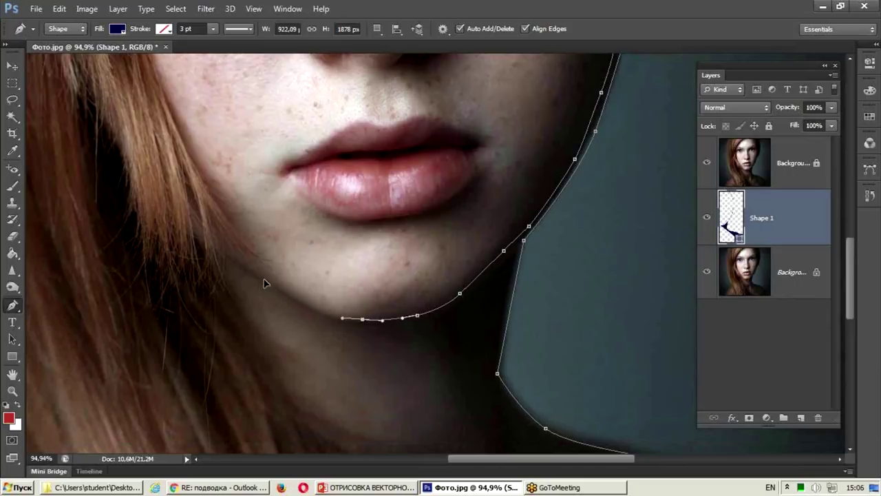
drag(211, 238, 204, 230)
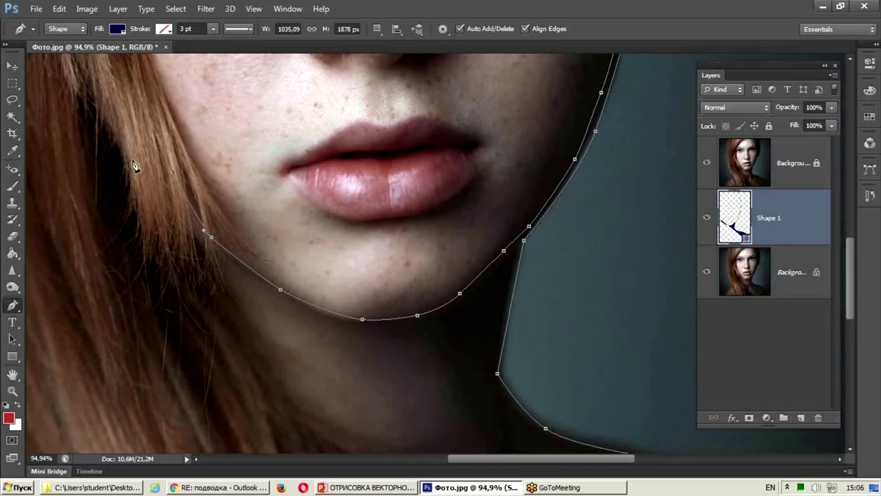
click(177, 200)
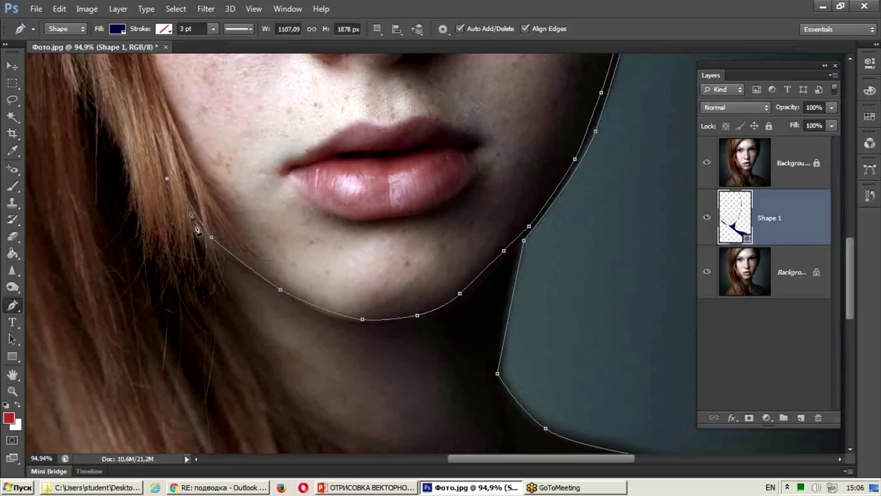
- Place a row of anchors along the underside of the chin toward the jaw
click(228, 261)
click(254, 280)
click(309, 313)
click(333, 321)
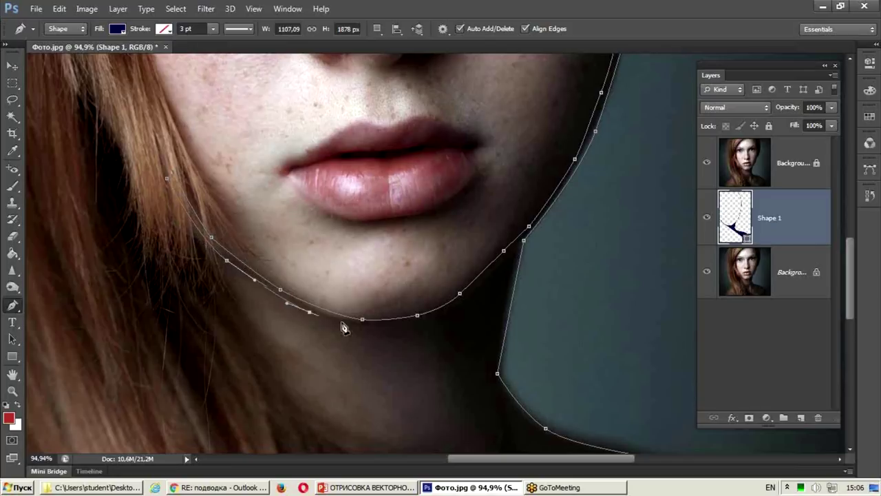
click(363, 326)
click(396, 325)
click(427, 324)
- Carry the inner outline up the jaw and down the neck with curved points
drag(457, 305, 471, 301)
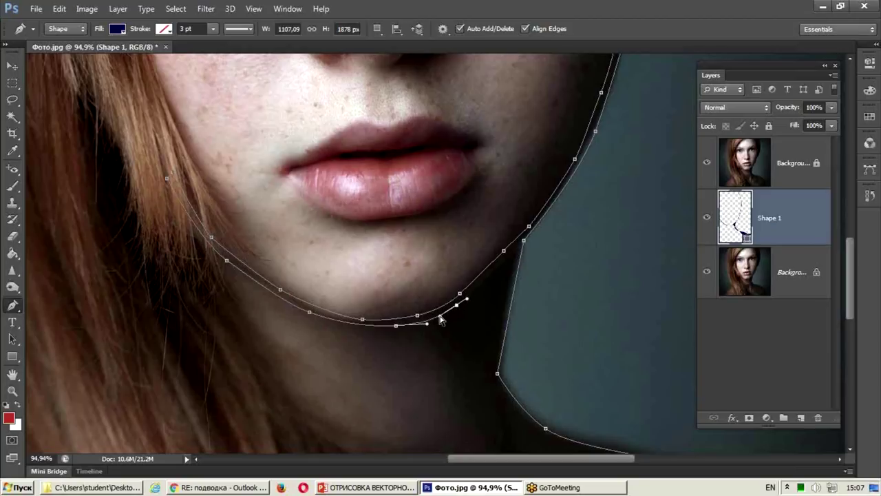
mouse_move(491, 274)
mouse_down()
mouse_move(513, 257)
mouse_move(497, 342)
mouse_up()
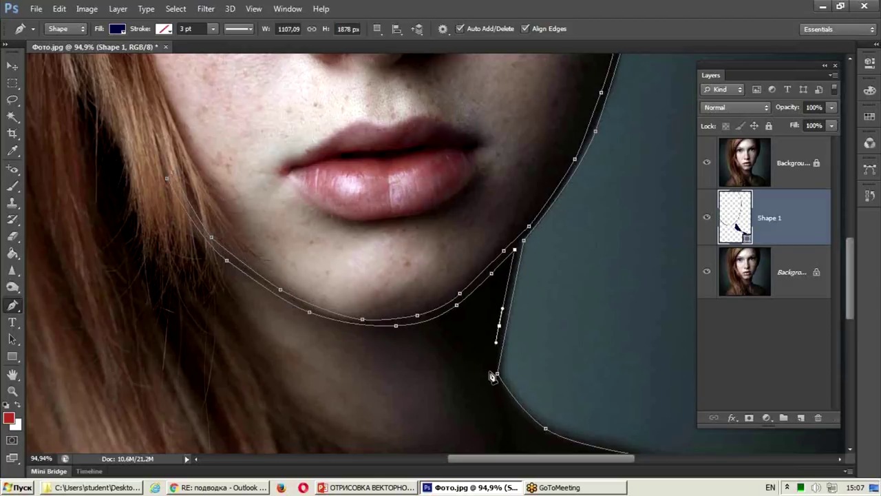
mouse_move(511, 412)
mouse_down()
mouse_move(523, 426)
mouse_move(440, 257)
mouse_up()
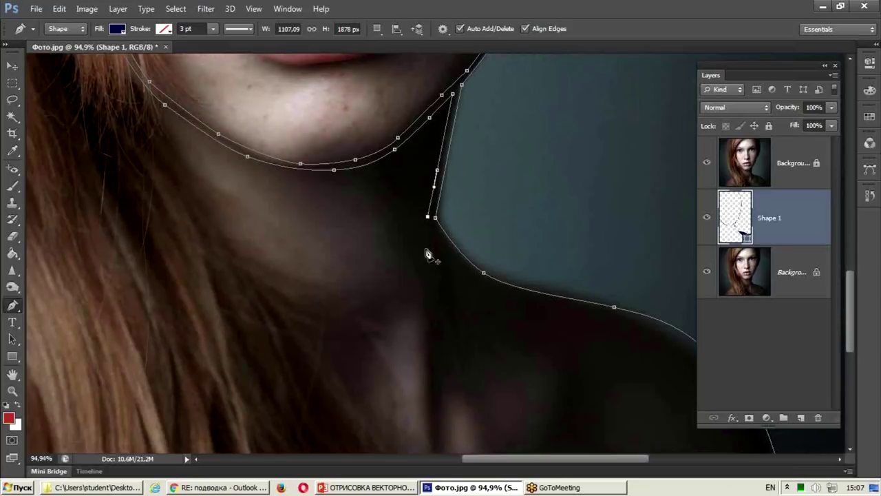
drag(495, 288, 518, 297)
- Curve the outline down the shoulder to the bottom edge and close the shape
mouse_move(577, 330)
mouse_down()
mouse_move(389, 201)
mouse_move(398, 199)
mouse_move(373, 165)
mouse_up()
click(441, 186)
drag(443, 187, 471, 190)
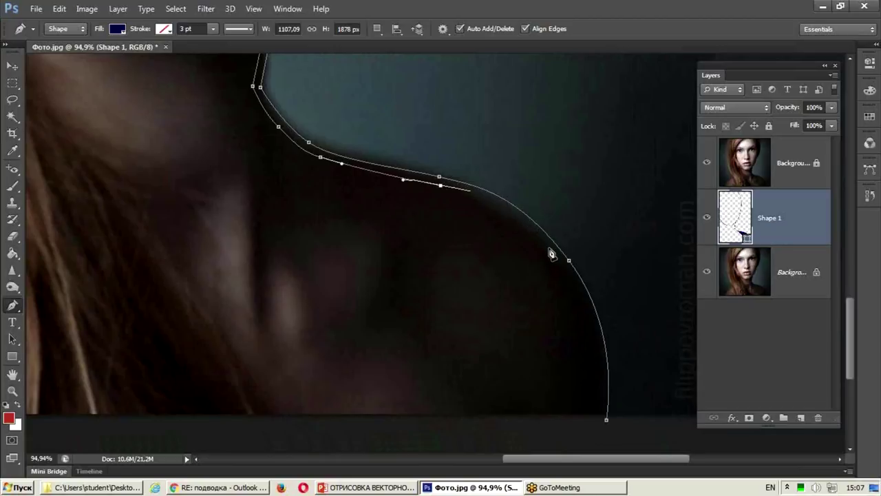
drag(551, 254, 571, 282)
drag(441, 185, 442, 186)
drag(551, 254, 553, 254)
drag(595, 340, 604, 372)
click(597, 422)
click(607, 422)
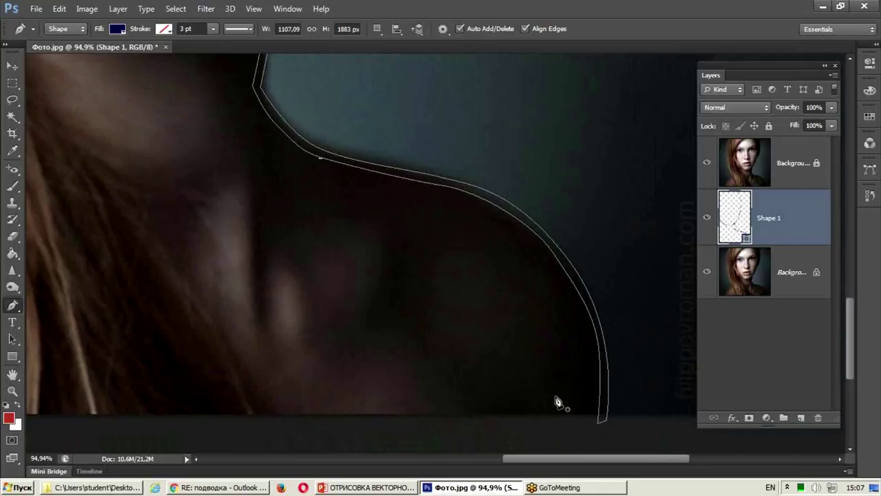
- Check the navy outline alone, leaving Background copy visible and the original Background hidden
scroll(520, 344, down, 2)
scroll(427, 291, down, 2)
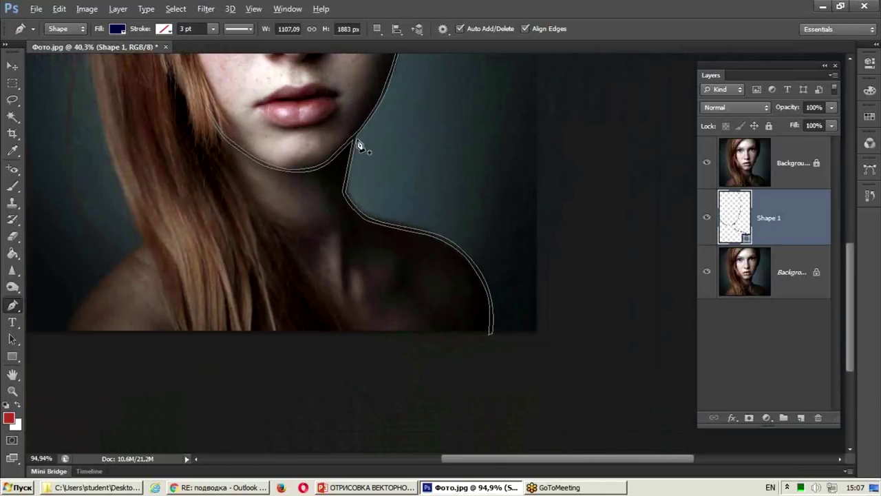
scroll(358, 144, down, 1)
scroll(507, 244, up, 1)
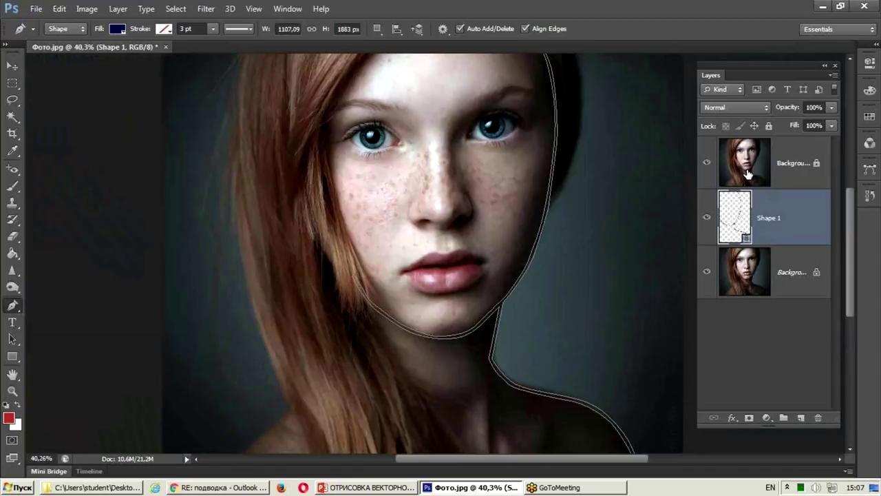
click(706, 163)
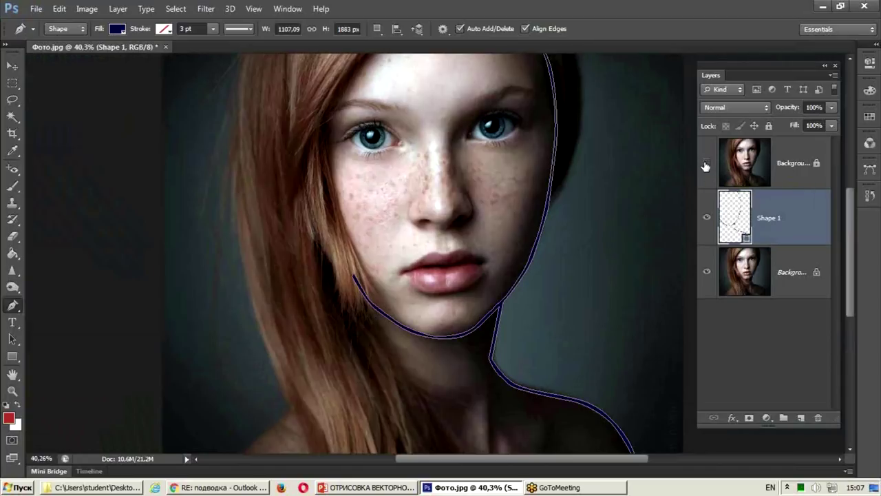
click(709, 171)
click(707, 274)
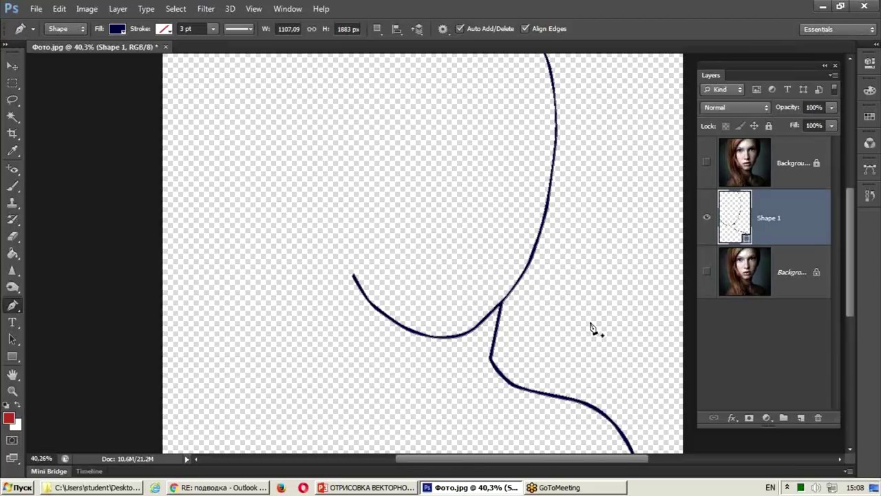
click(707, 164)
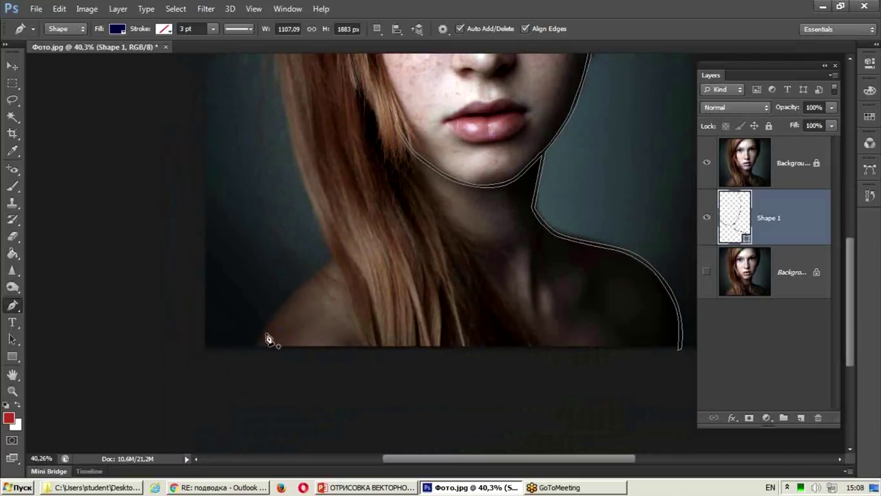
click(253, 356)
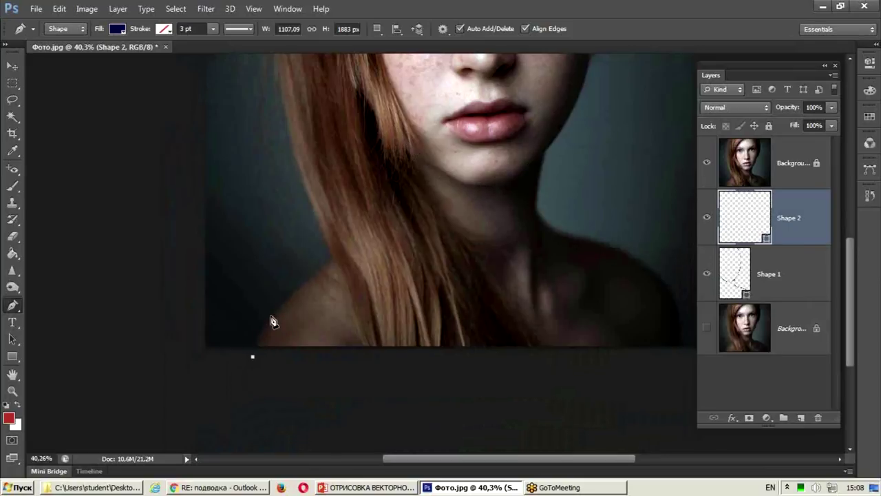
drag(277, 310, 292, 295)
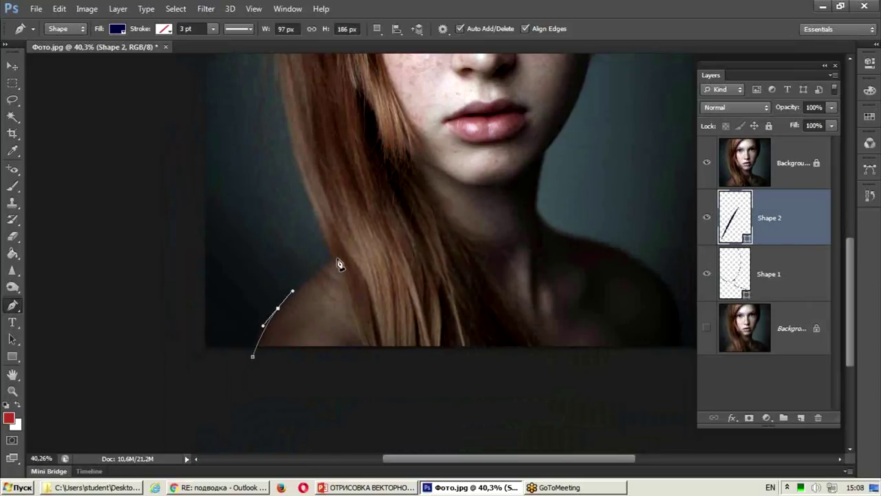
mouse_move(340, 255)
mouse_down()
mouse_move(352, 249)
mouse_move(354, 258)
mouse_up()
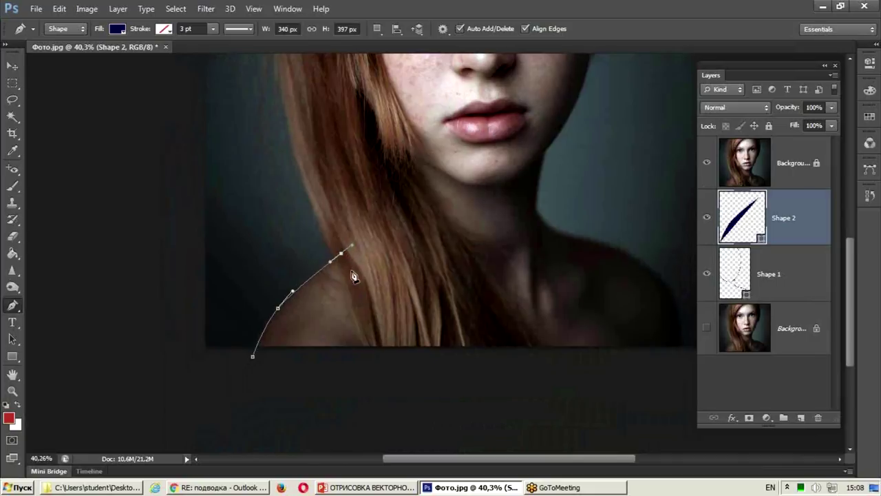
drag(294, 303, 278, 323)
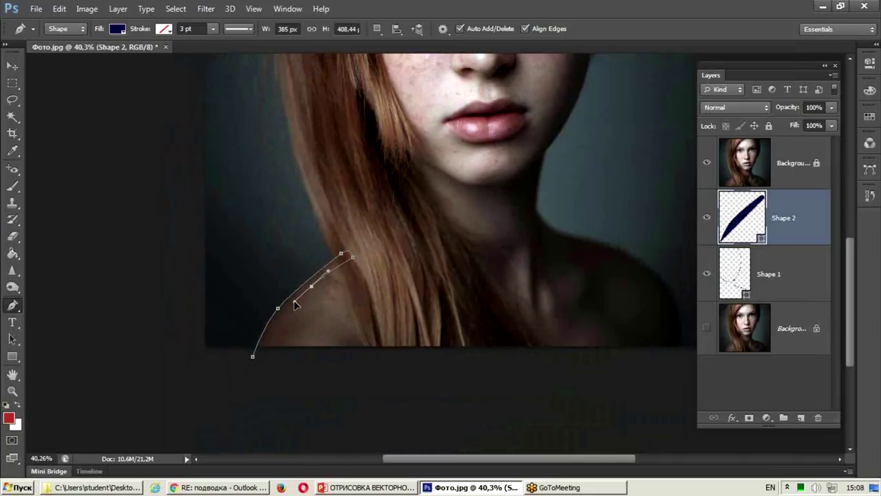
drag(262, 355, 258, 362)
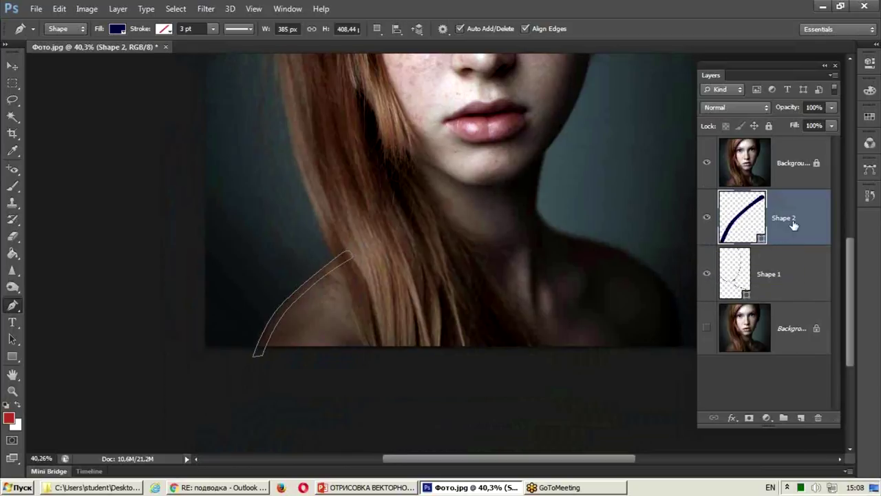
drag(794, 224, 818, 418)
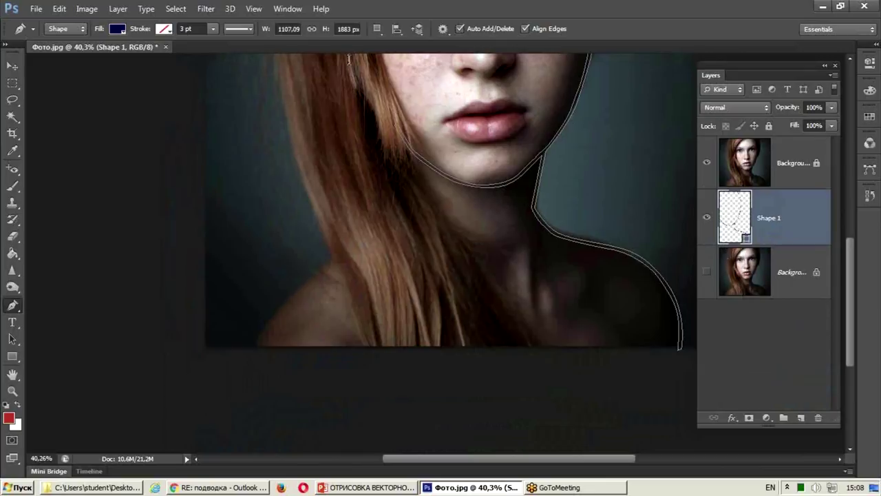
- Switch path operations to Combine Shapes and start a shoulder line up along the hair edge
click(375, 29)
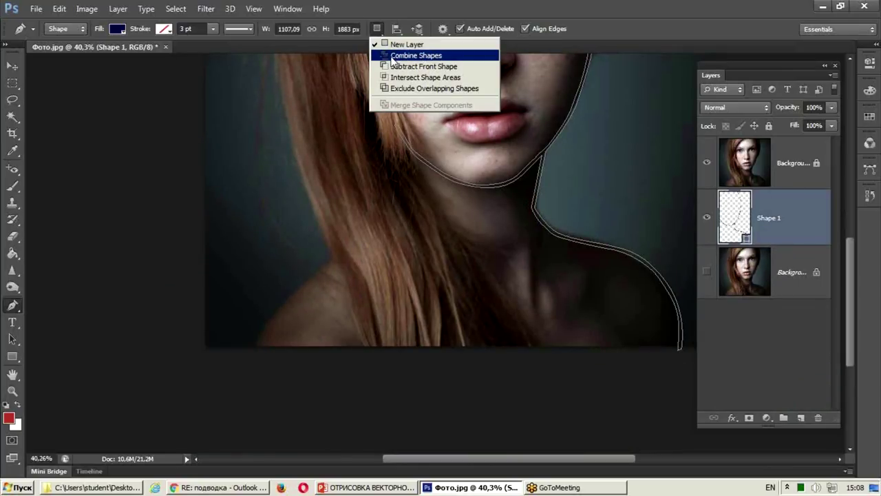
click(406, 55)
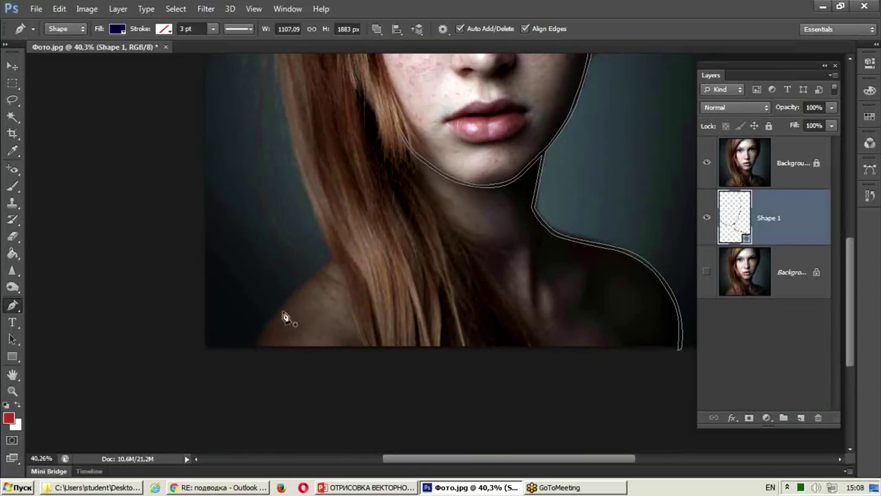
click(248, 357)
drag(277, 311, 287, 301)
mouse_move(341, 252)
mouse_down()
mouse_move(354, 243)
mouse_move(264, 348)
mouse_up()
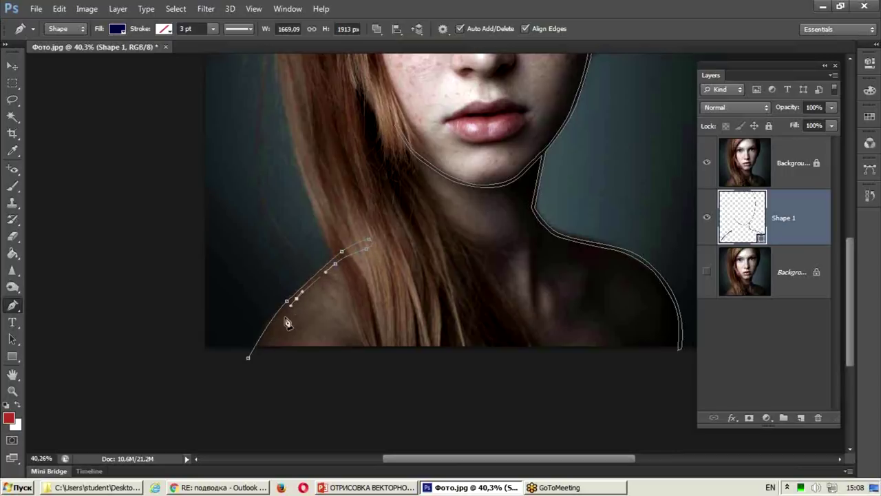
scroll(368, 206, up, 5)
scroll(368, 207, right, 3)
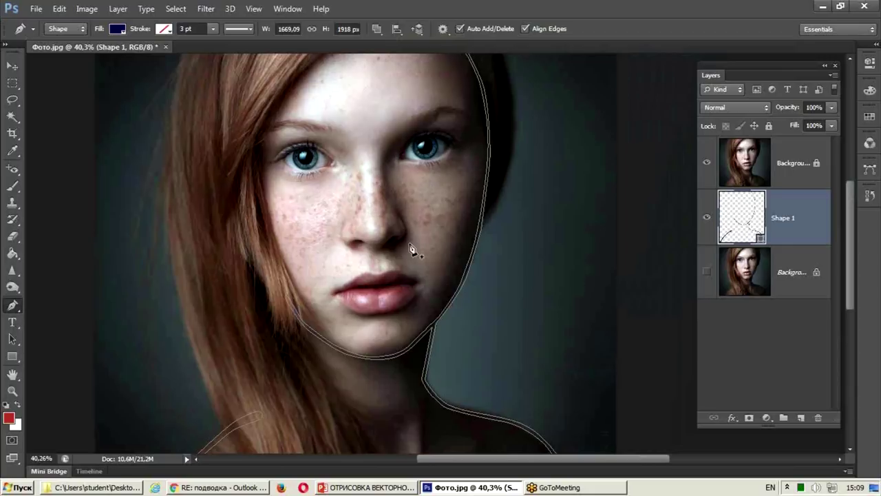
- Trace and close an almond outline around the right eye's upper lid
scroll(388, 198, up, 3)
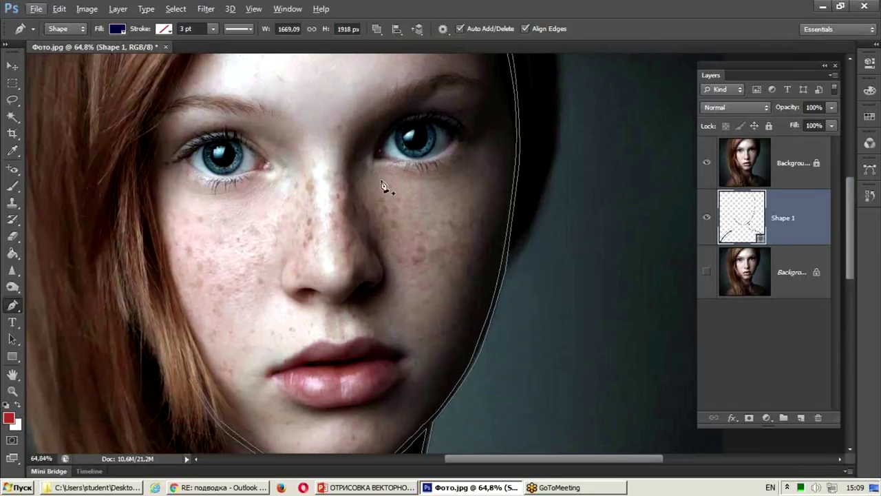
scroll(387, 187, up, 3)
key(alt)
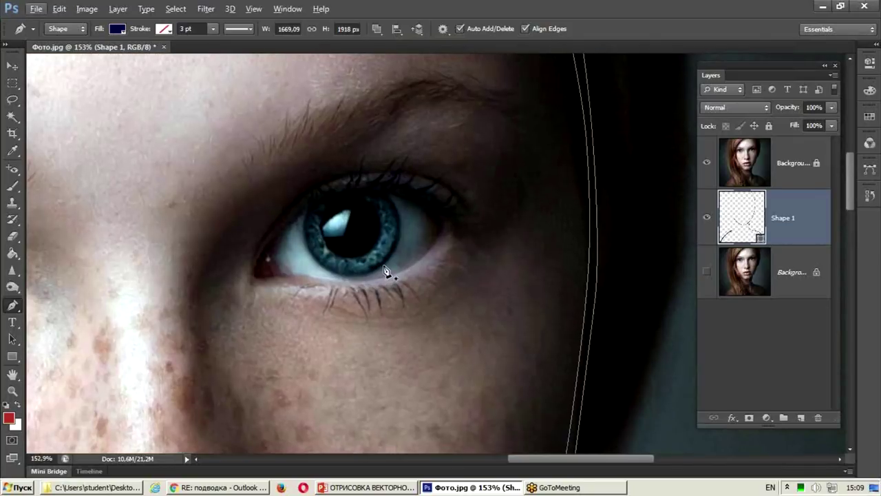
scroll(385, 270, up, 2)
scroll(386, 270, down, 2)
scroll(386, 270, up, 1)
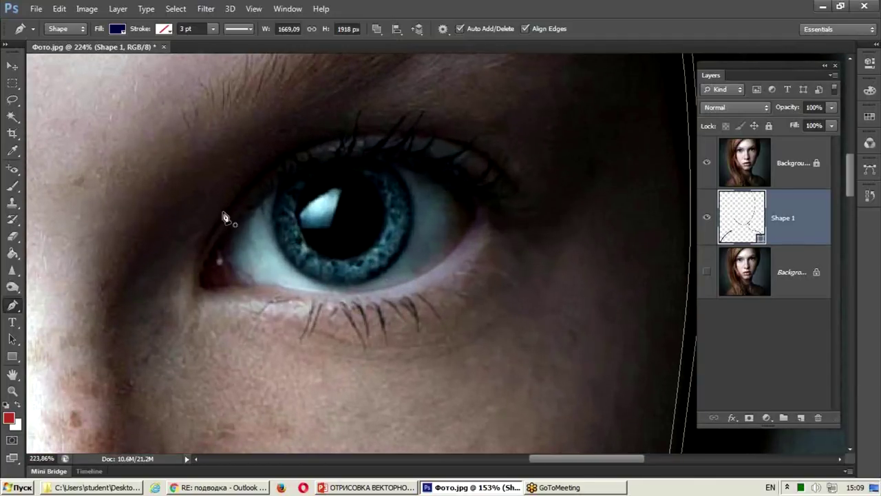
click(197, 292)
drag(254, 210, 270, 198)
drag(363, 162, 408, 161)
click(481, 210)
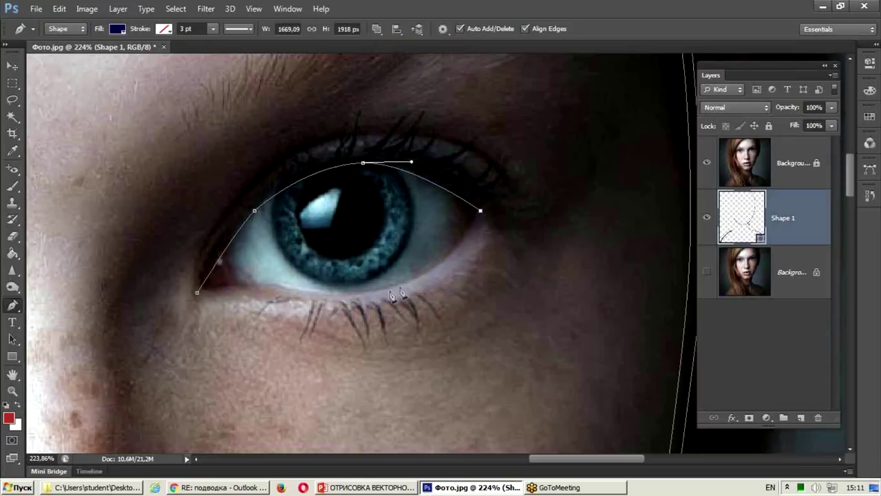
click(197, 292)
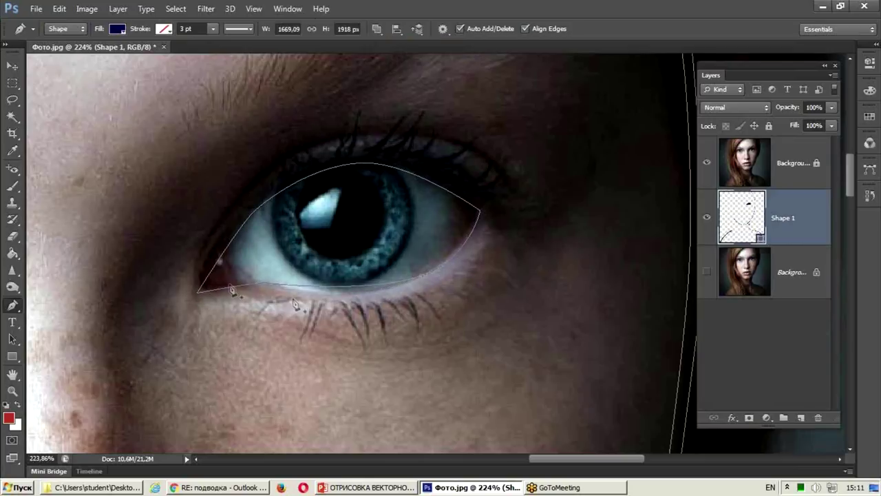
- Set Subtract Front Shape and trace a closed inner eyelid line, leaving a thin eye band
click(379, 31)
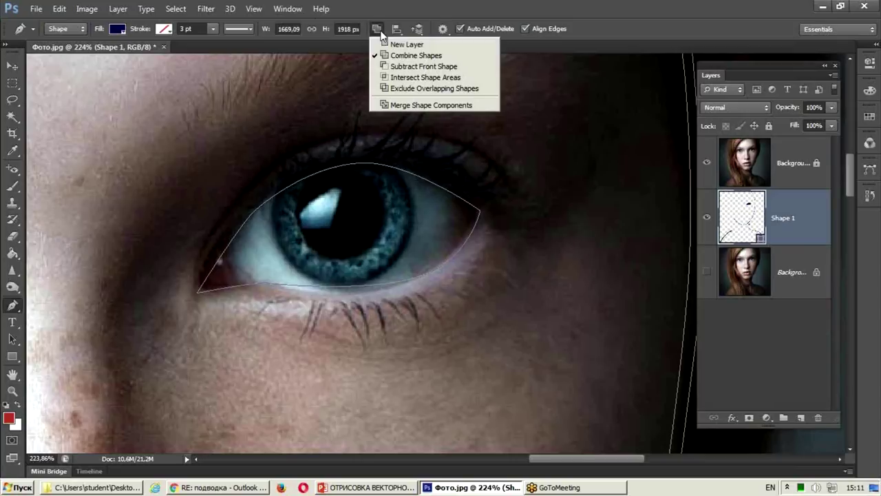
click(405, 88)
click(196, 294)
drag(237, 207, 255, 195)
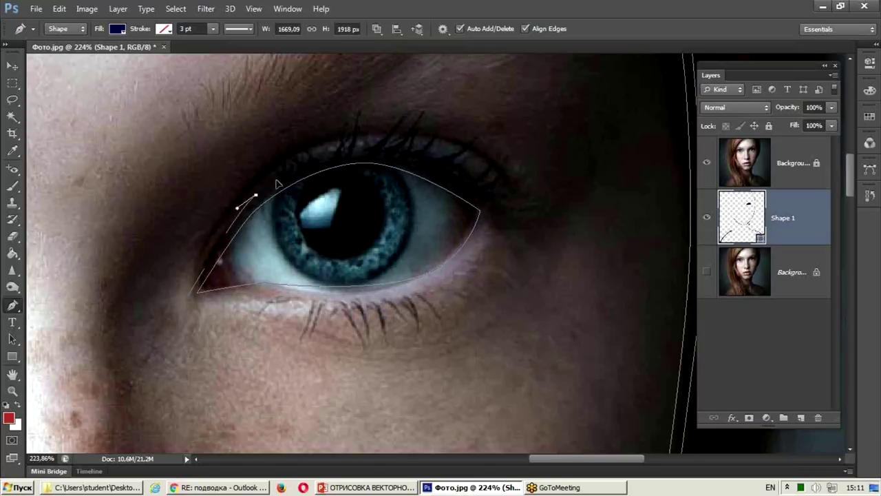
drag(351, 153, 377, 151)
mouse_move(435, 169)
mouse_down()
mouse_move(501, 214)
mouse_move(487, 239)
mouse_up()
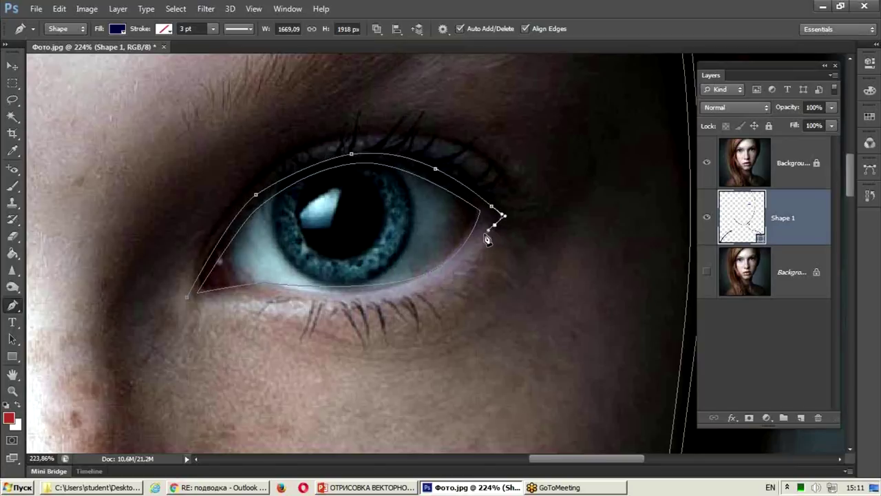
click(458, 266)
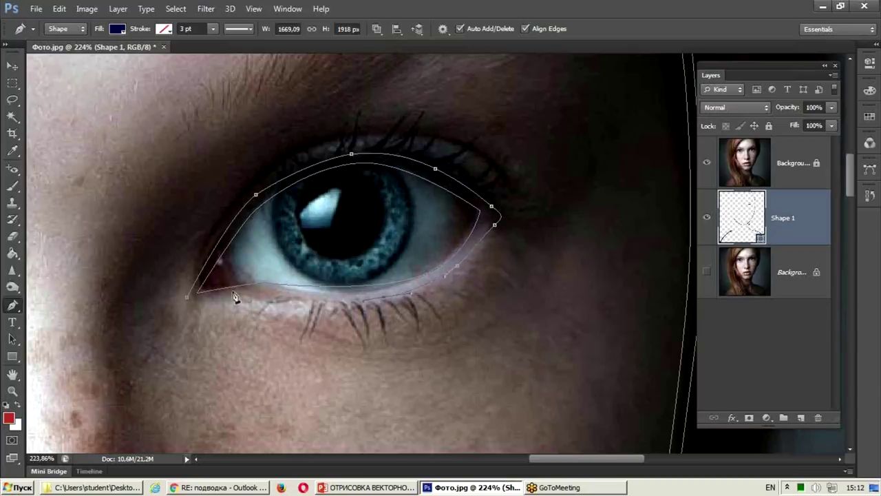
click(187, 298)
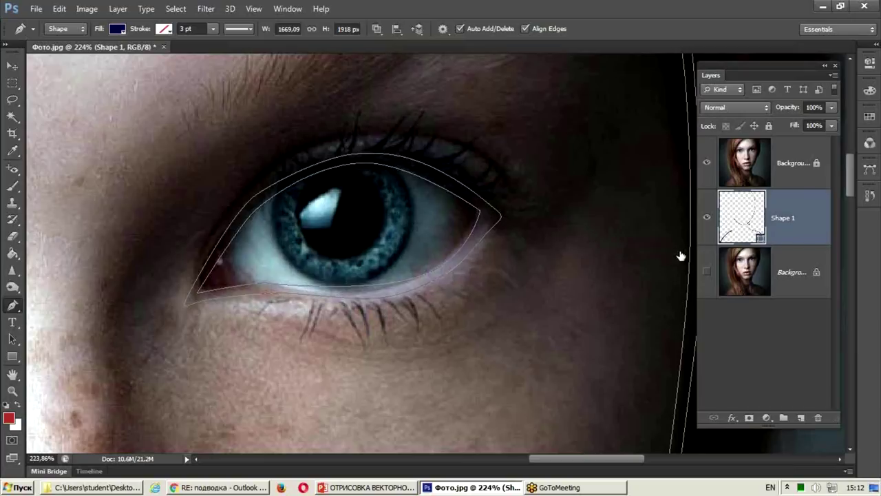
double_click(707, 163)
click(15, 340)
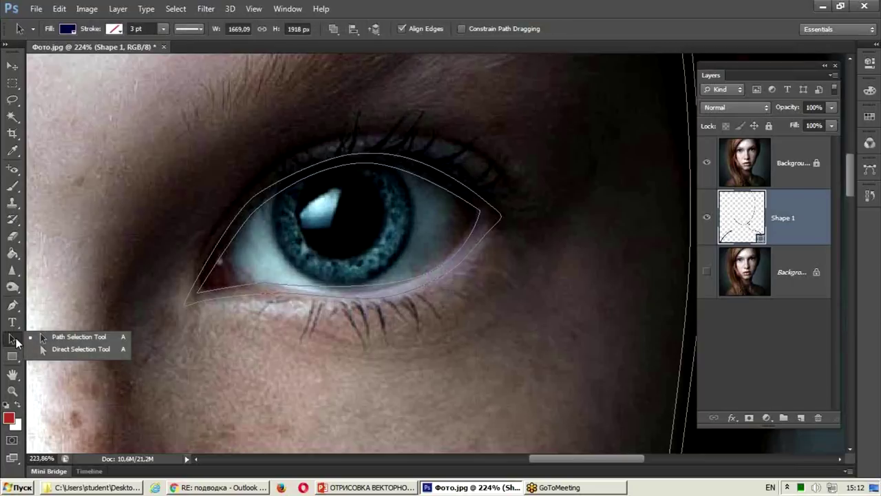
- Drag the eye path's anchors and curves with Direct Selection to fit the eyelids
click(77, 350)
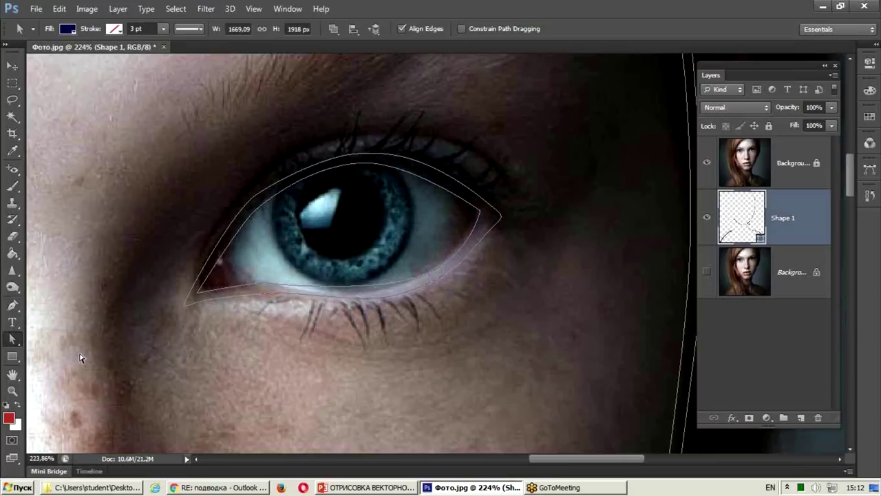
click(270, 295)
drag(285, 296, 278, 290)
click(382, 289)
click(441, 190)
drag(412, 166, 313, 178)
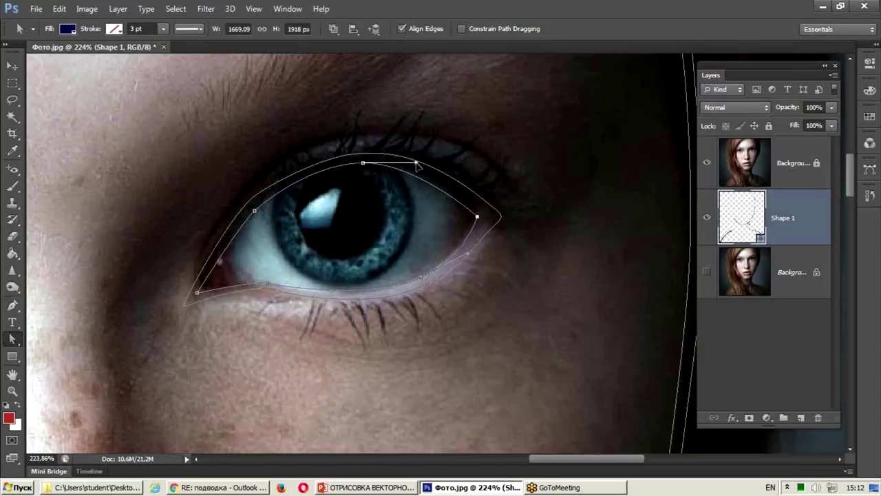
click(190, 306)
click(280, 294)
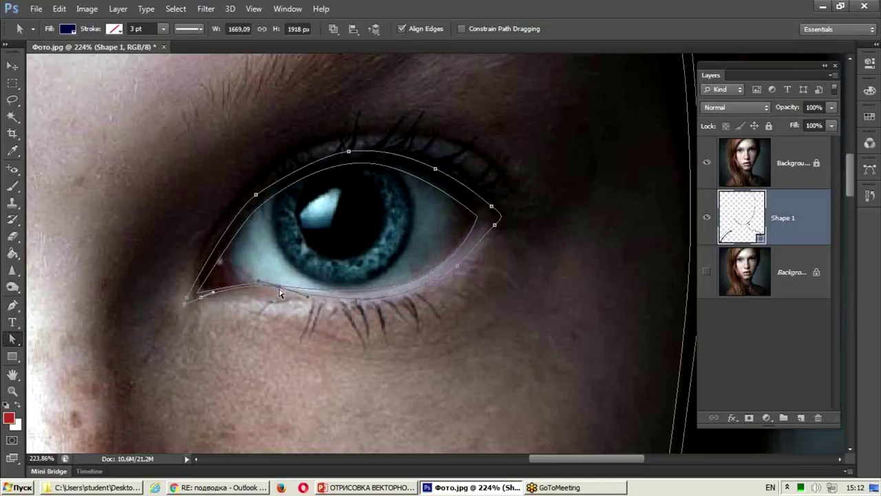
click(455, 270)
drag(496, 225, 504, 219)
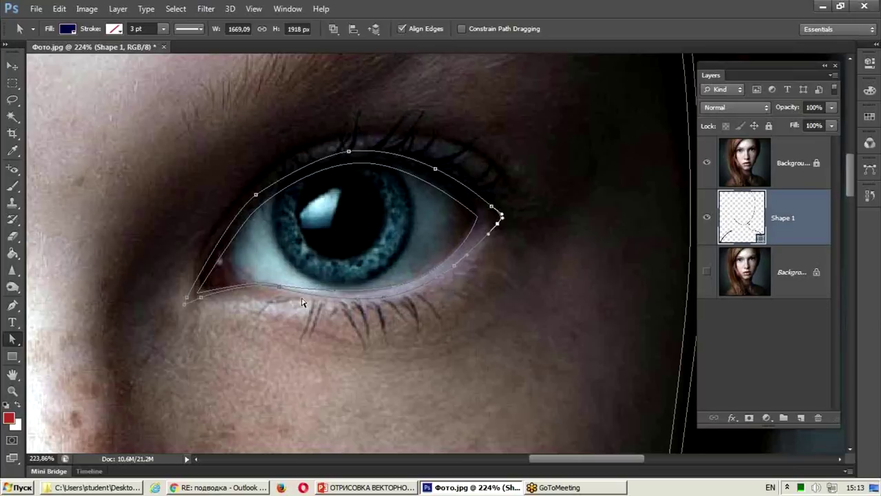
- Delete the eye path's top anchor point, then centre the view on the nose
click(14, 304)
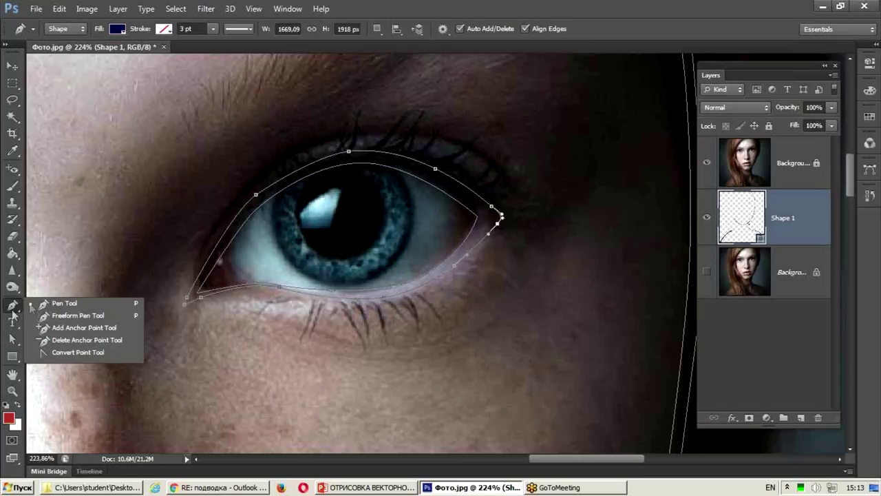
click(66, 340)
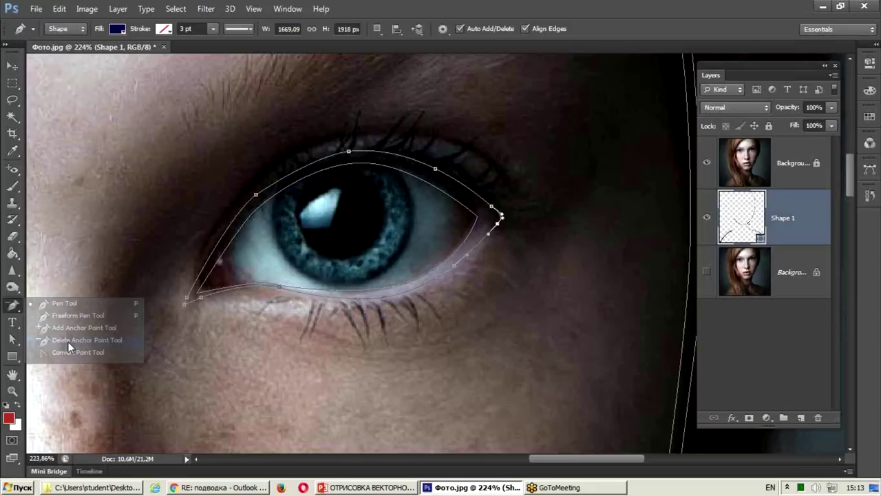
click(349, 152)
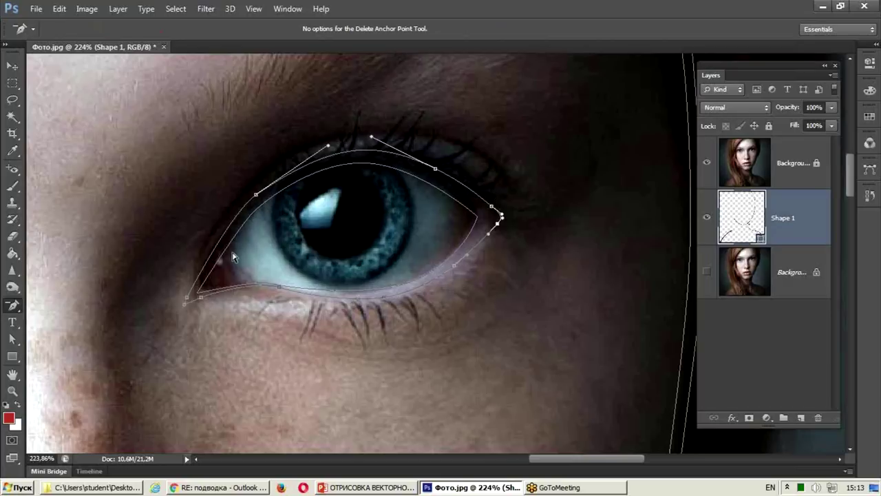
scroll(303, 353, down, 5)
drag(183, 454, 321, 385)
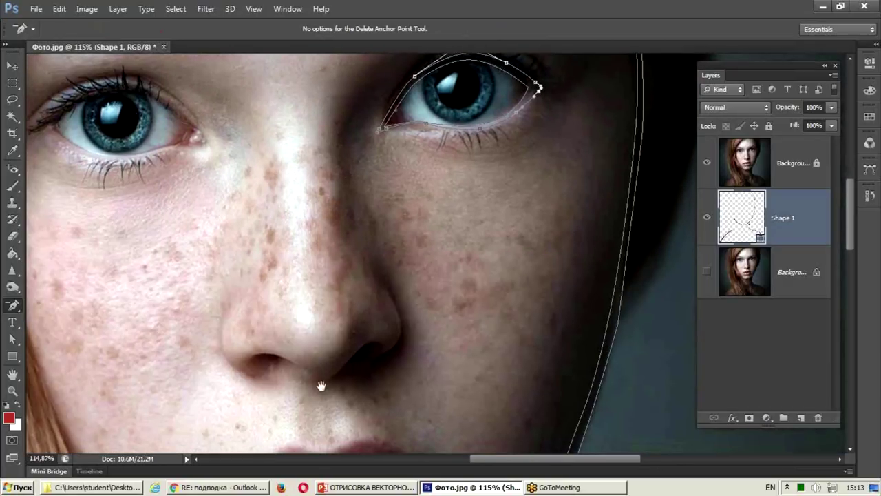
drag(363, 404, 365, 297)
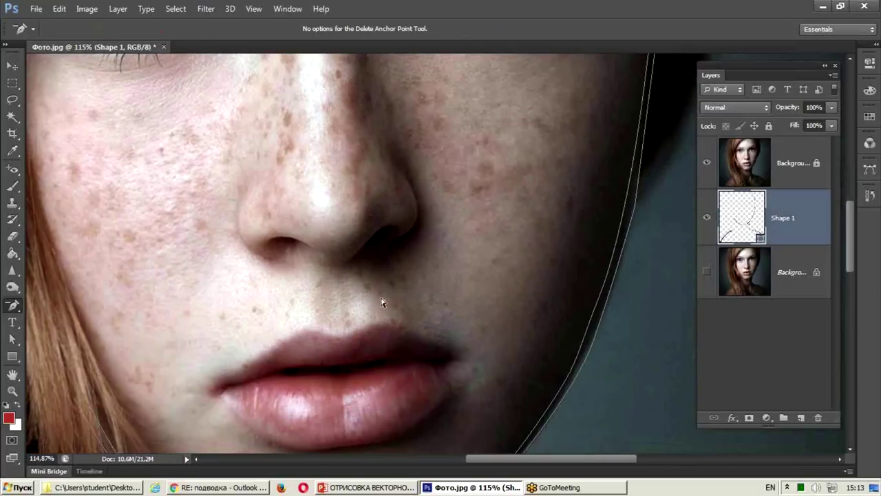
scroll(383, 302, up, 1)
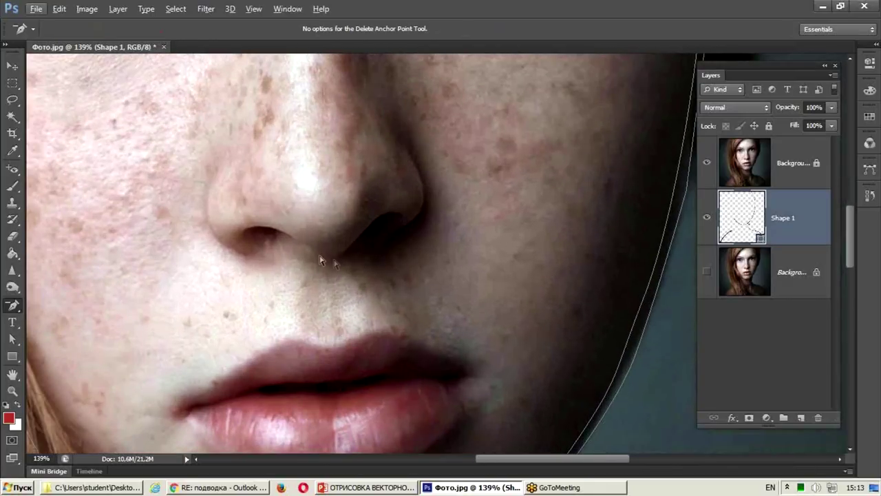
drag(374, 297, 323, 328)
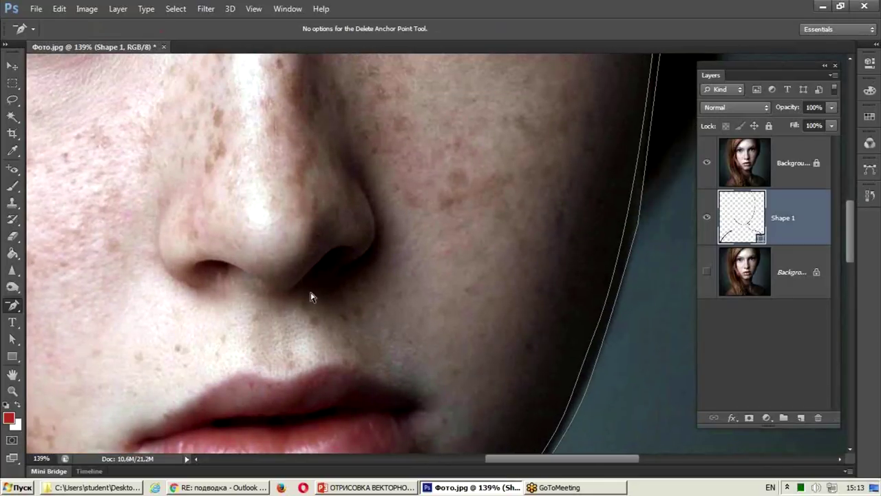
- Switch to the Pen Tool, undo the stray Shape 2, and set path operation to Combine Shapes
click(12, 305)
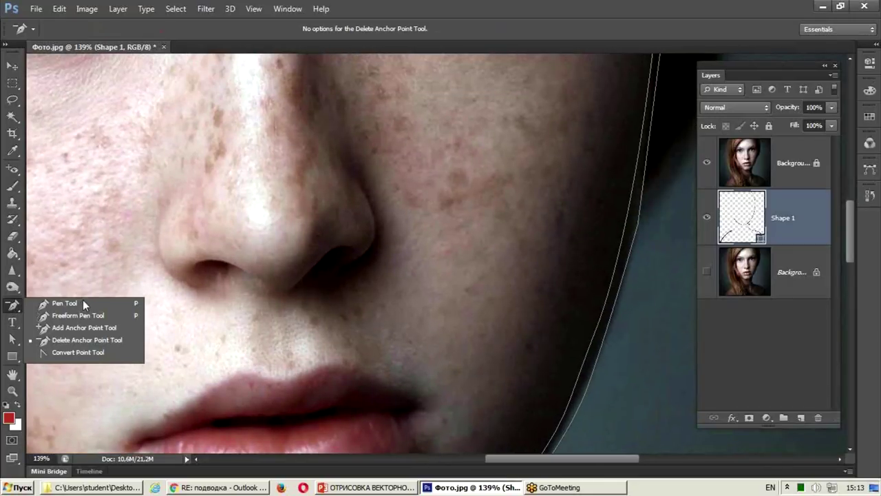
click(134, 308)
scroll(309, 291, up, 2)
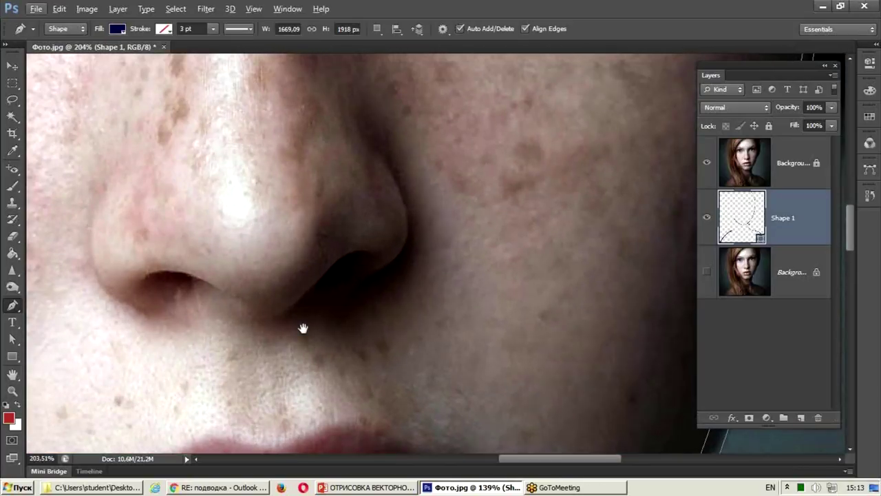
click(311, 286)
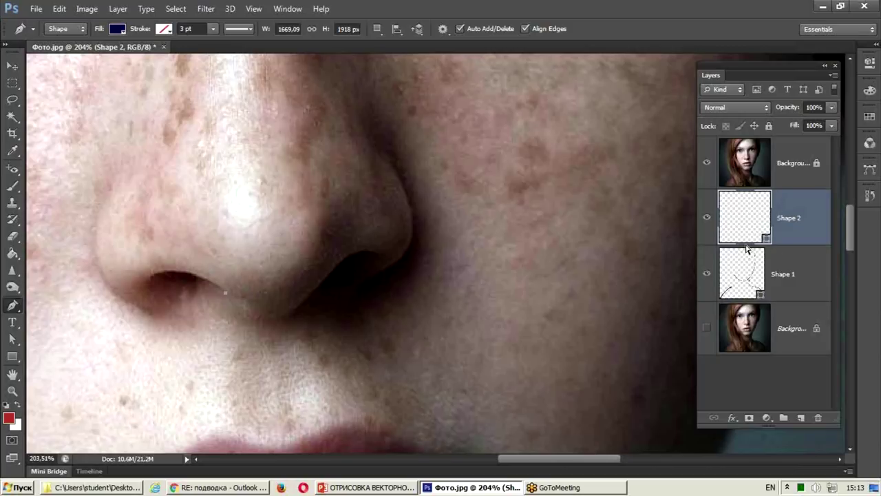
key(ctrl+z)
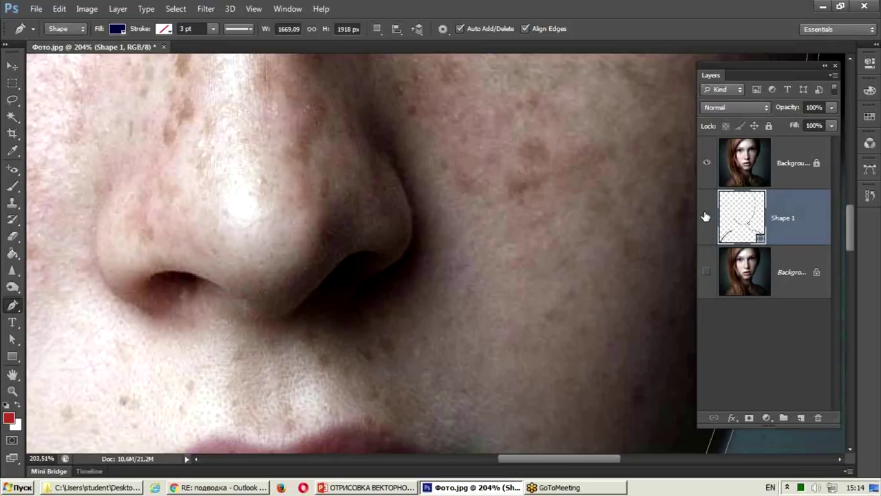
click(377, 29)
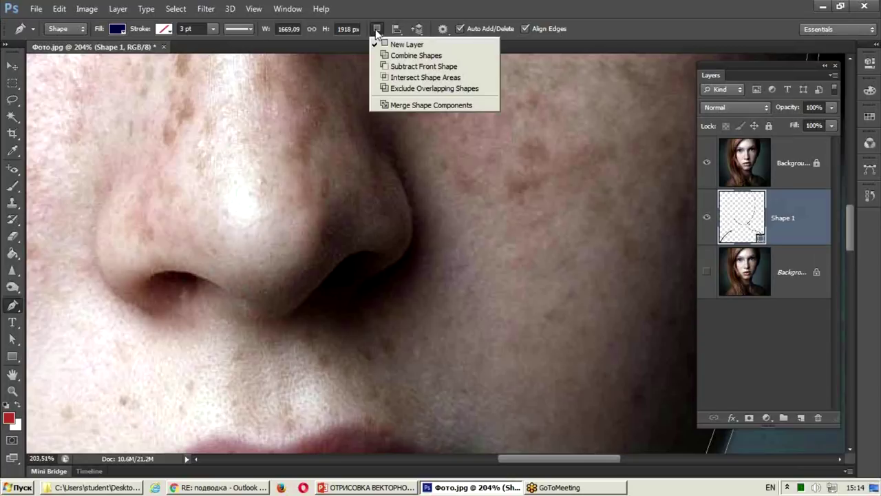
click(421, 56)
- Draw the curved nostril outline and a thin closed sliver along the side of the nose
click(232, 297)
mouse_move(179, 270)
mouse_down()
mouse_move(156, 273)
mouse_move(141, 292)
mouse_move(193, 285)
mouse_up()
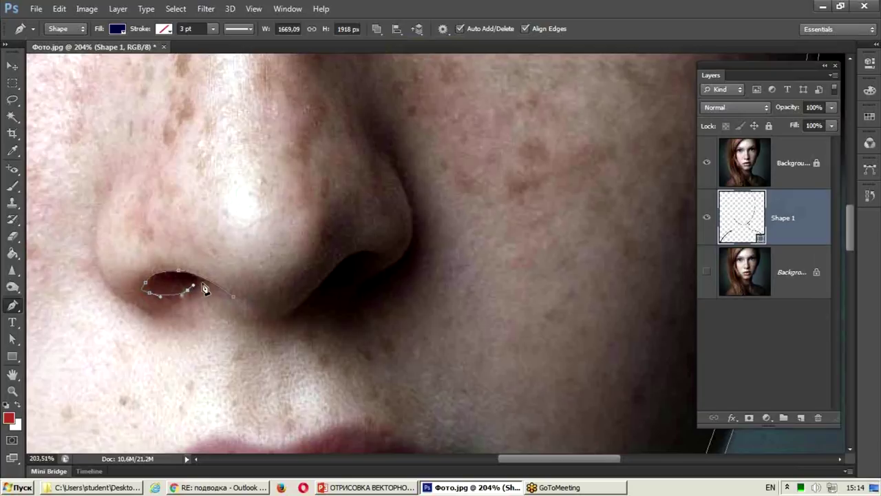
click(278, 319)
click(328, 276)
drag(355, 254, 379, 258)
click(388, 257)
click(279, 319)
mouse_move(318, 303)
mouse_down()
mouse_move(333, 280)
mouse_move(343, 282)
mouse_up()
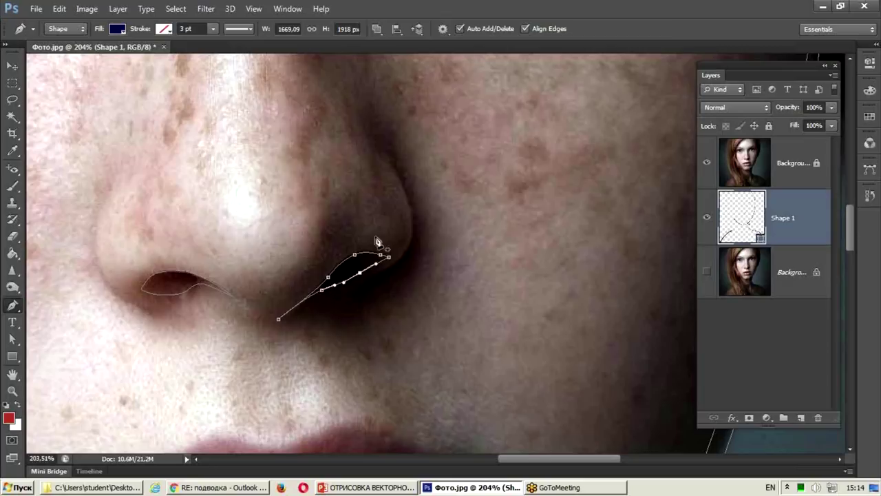
- Extend the nose path with curved anchors up the nose edge and down the nostril
click(409, 228)
click(403, 186)
drag(371, 147, 351, 219)
drag(338, 180, 401, 277)
click(393, 322)
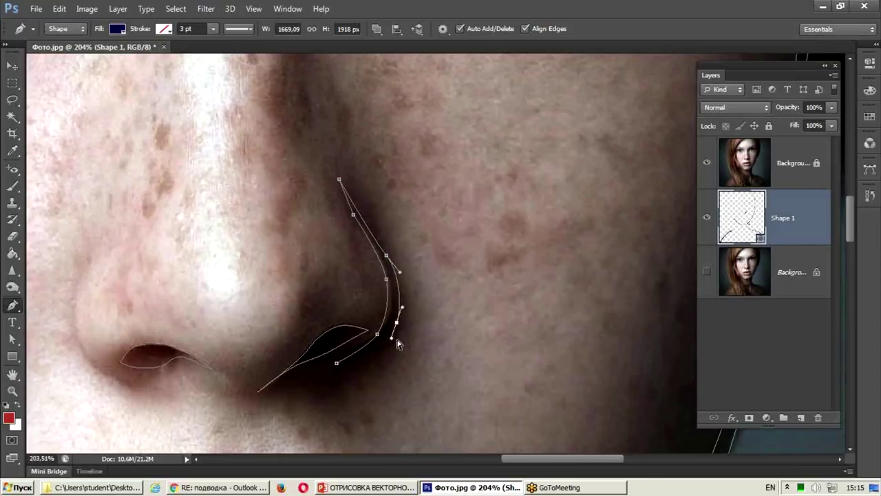
click(355, 364)
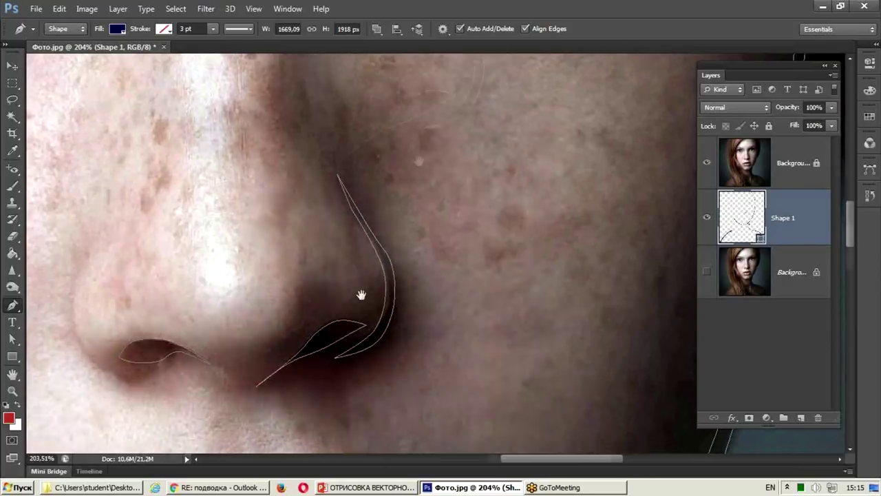
scroll(360, 295, down, 5)
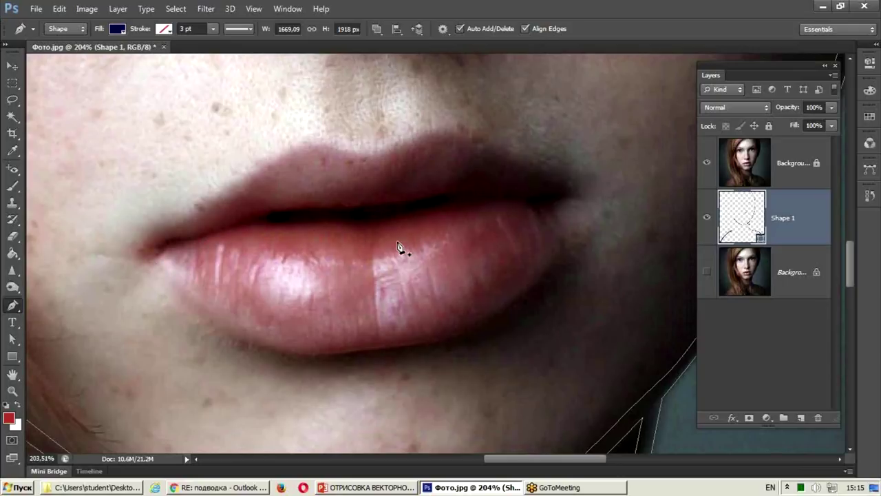
- Trace a closed thin band along the inner upper lip and back along the lower lip
mouse_move(157, 249)
mouse_down()
mouse_move(282, 210)
mouse_move(443, 196)
mouse_move(586, 197)
mouse_move(541, 213)
mouse_move(580, 210)
mouse_move(441, 198)
mouse_move(368, 214)
mouse_move(299, 213)
mouse_move(159, 250)
mouse_up()
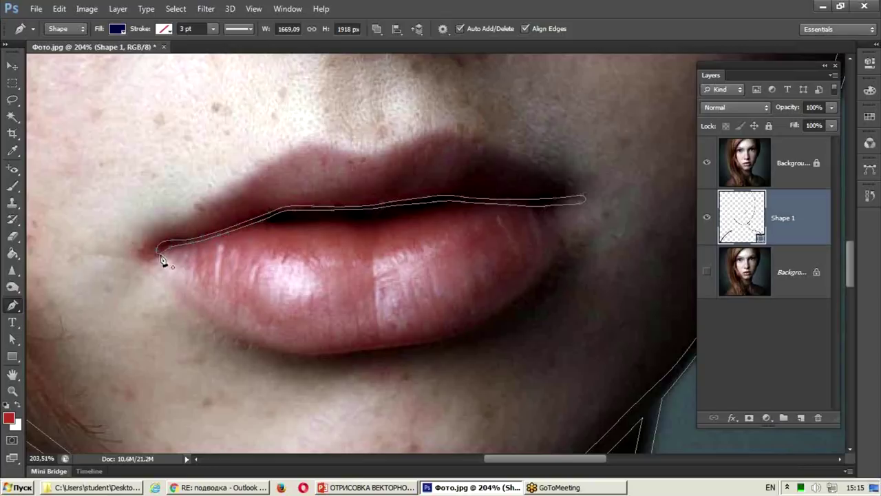
click(259, 219)
click(306, 224)
click(362, 225)
drag(413, 216, 485, 203)
click(465, 208)
click(417, 225)
click(361, 233)
click(315, 232)
click(252, 228)
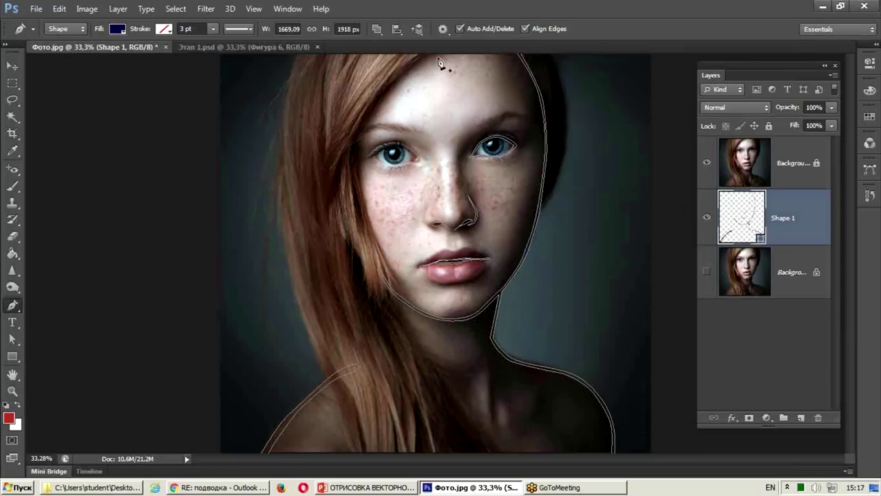
- Create an empty Layer 1 and move it below the shape layer
scroll(443, 354, up, 5)
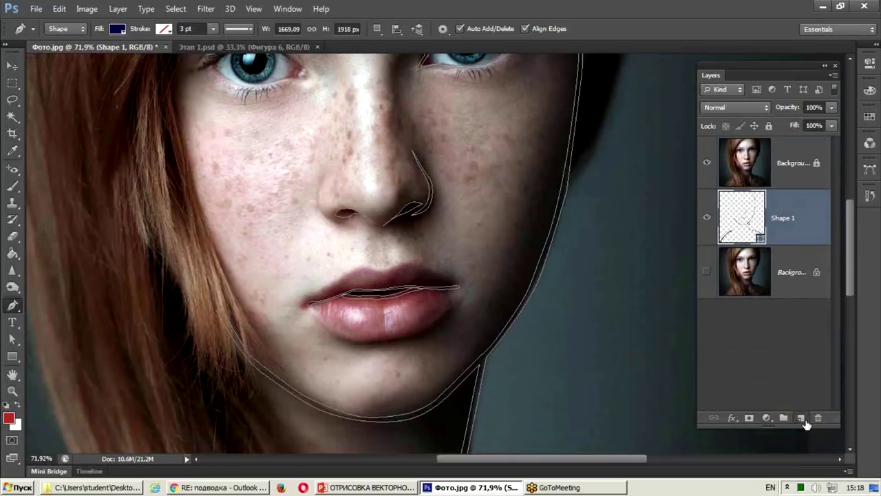
click(801, 418)
drag(790, 209, 796, 286)
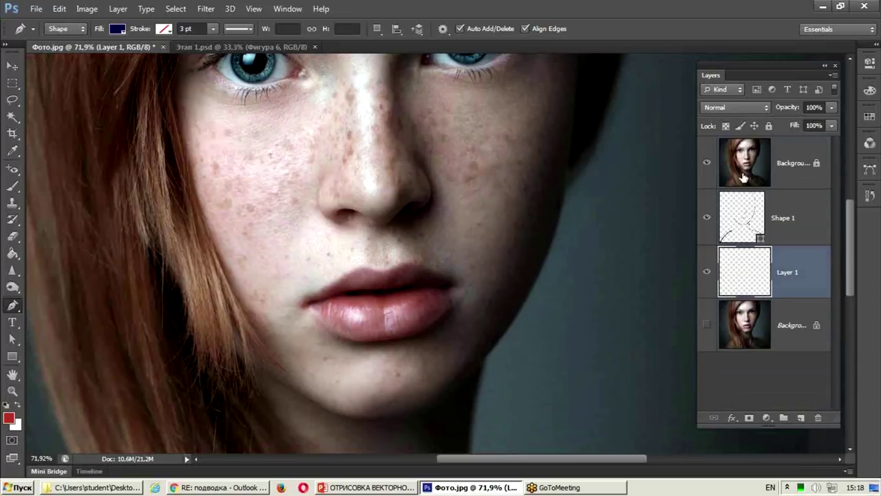
- Move the Shape 1 line art to the top of the stack, then select Layer 1
click(707, 163)
click(710, 163)
drag(783, 220, 792, 142)
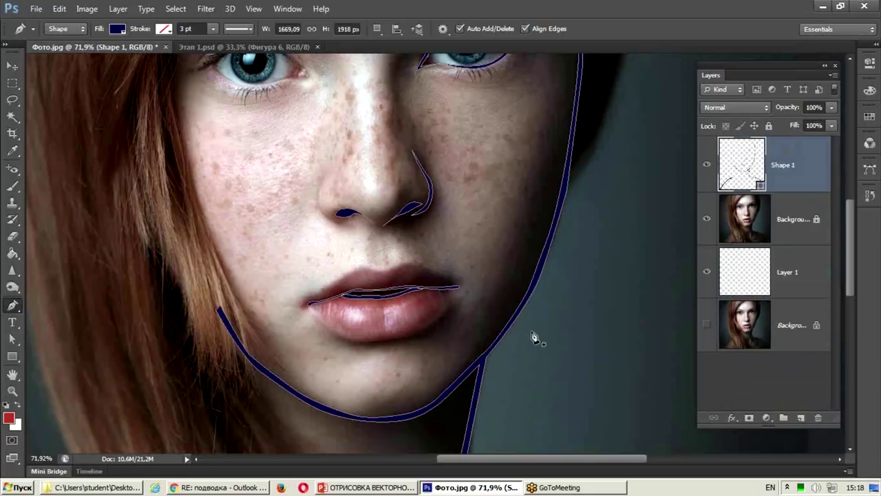
click(798, 272)
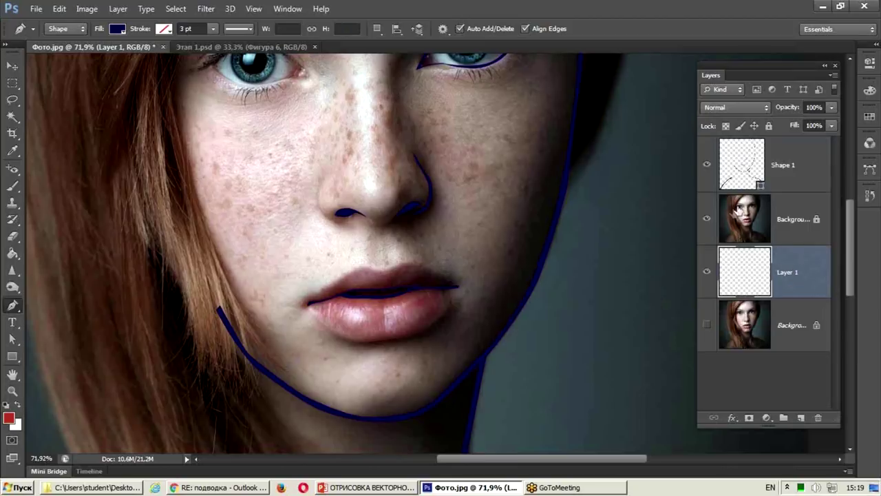
- Start the face shape with curved anchors along the chin and up the right jaw
click(255, 365)
drag(261, 369, 270, 377)
drag(330, 413, 352, 419)
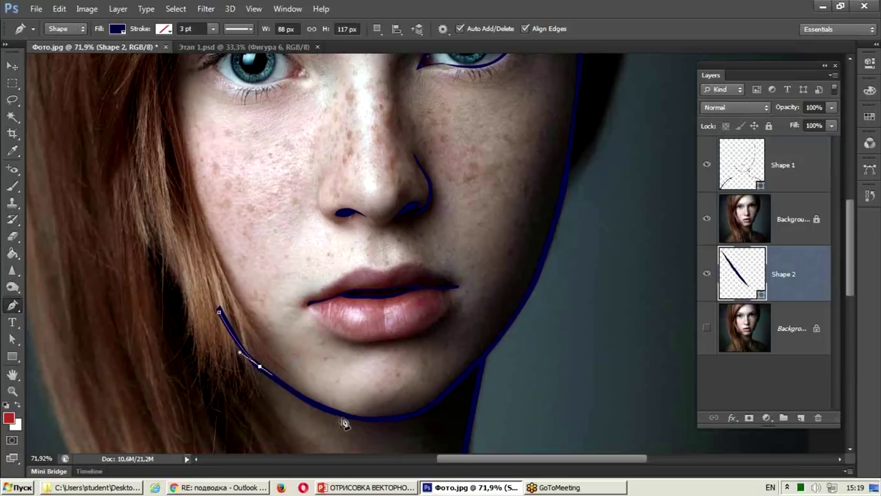
drag(409, 418, 419, 414)
drag(453, 391, 494, 345)
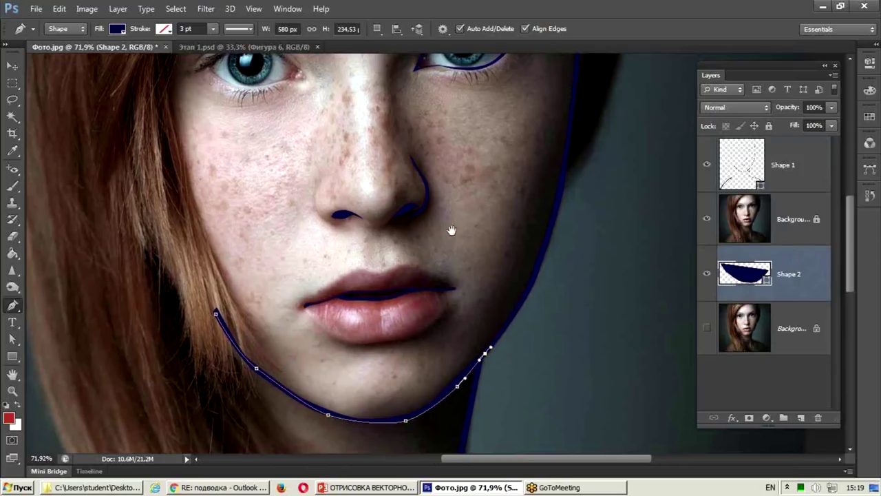
- Continue the face outline up the cheek and face edge to the top of the forehead
drag(501, 261, 427, 324)
mouse_move(492, 257)
mouse_down()
mouse_move(469, 203)
mouse_move(408, 285)
mouse_up()
mouse_move(430, 330)
mouse_down()
mouse_move(434, 302)
mouse_move(401, 391)
mouse_up()
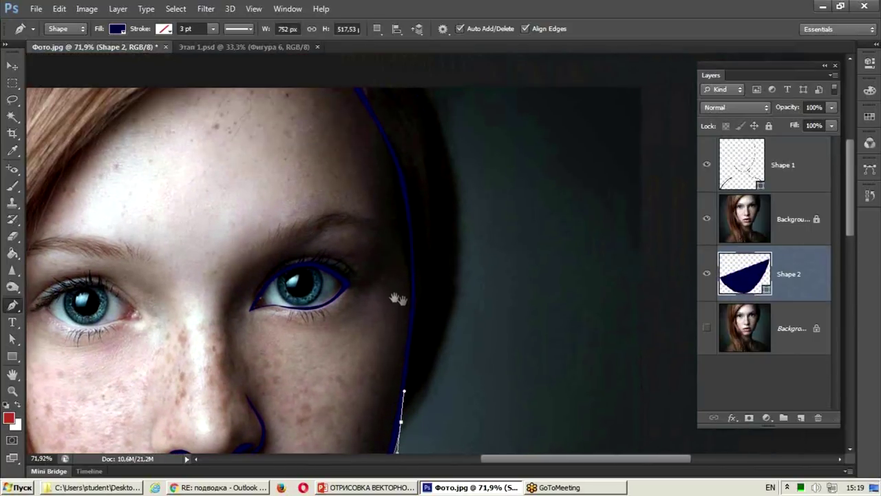
drag(413, 275, 411, 245)
click(387, 138)
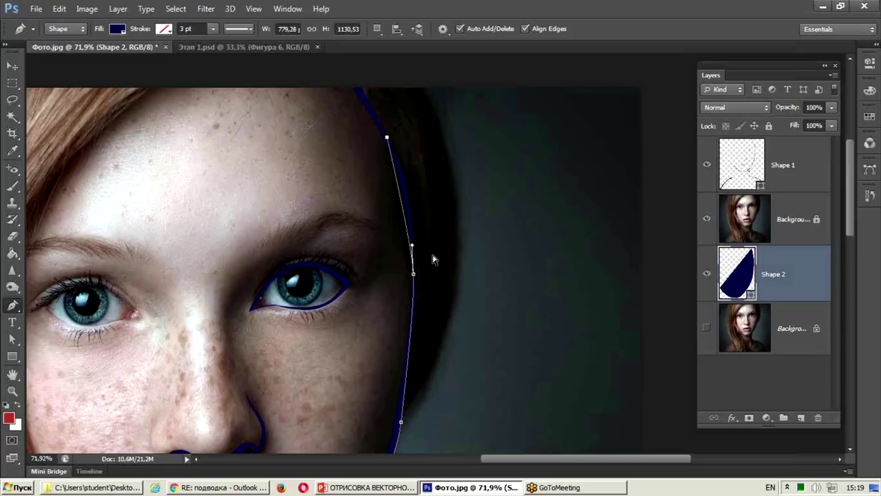
drag(414, 248, 417, 219)
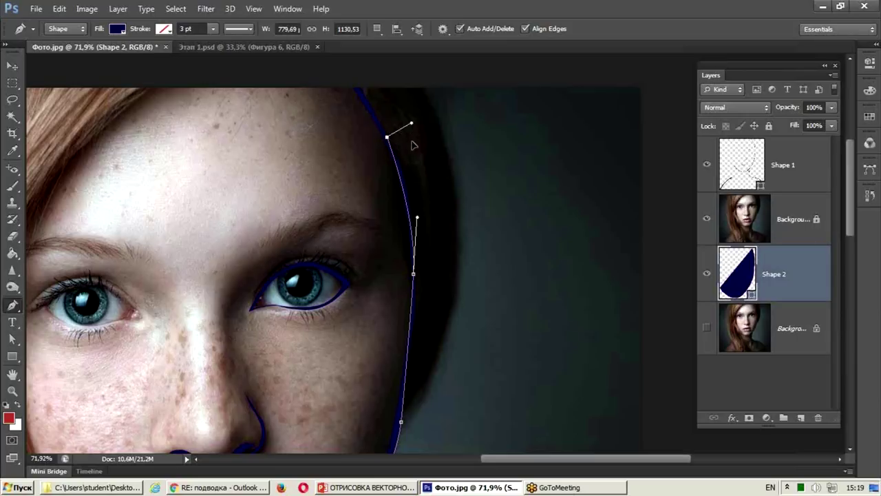
drag(406, 147, 408, 149)
click(353, 83)
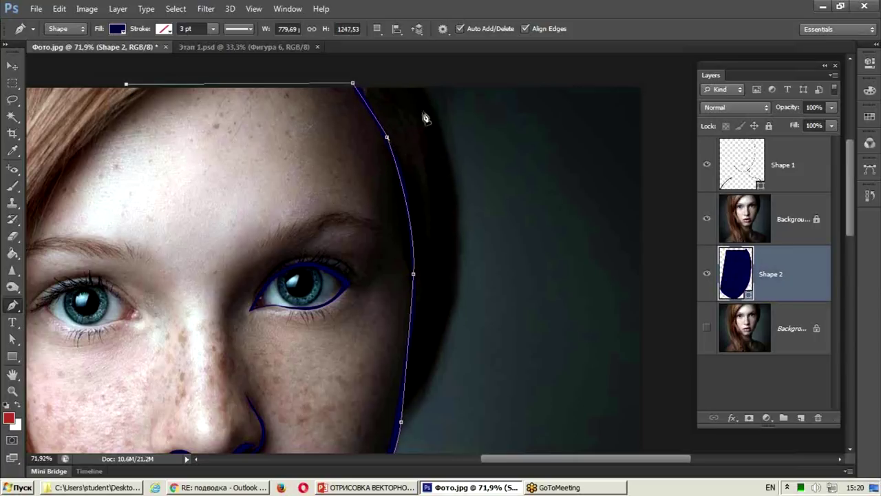
drag(387, 138, 402, 167)
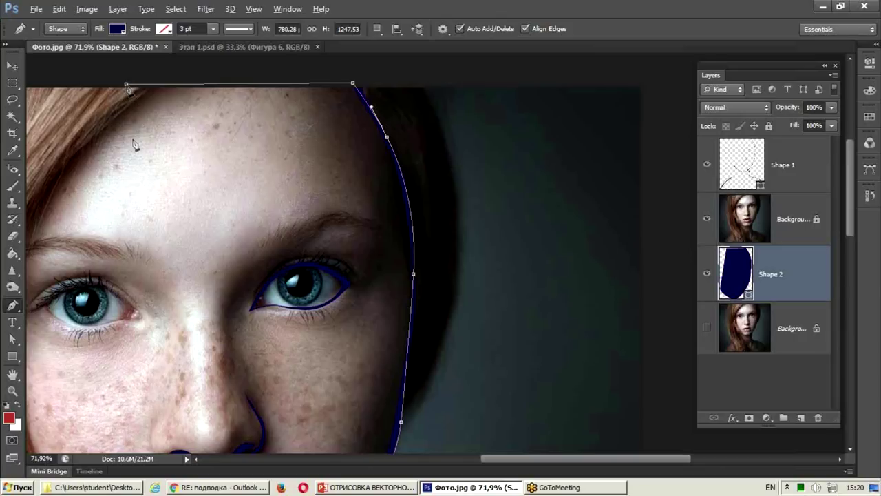
drag(105, 176, 336, 154)
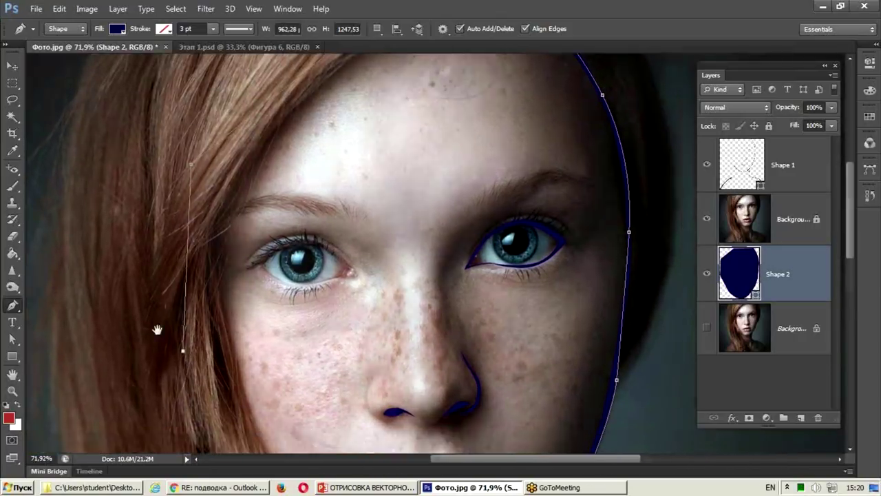
drag(192, 345, 96, 72)
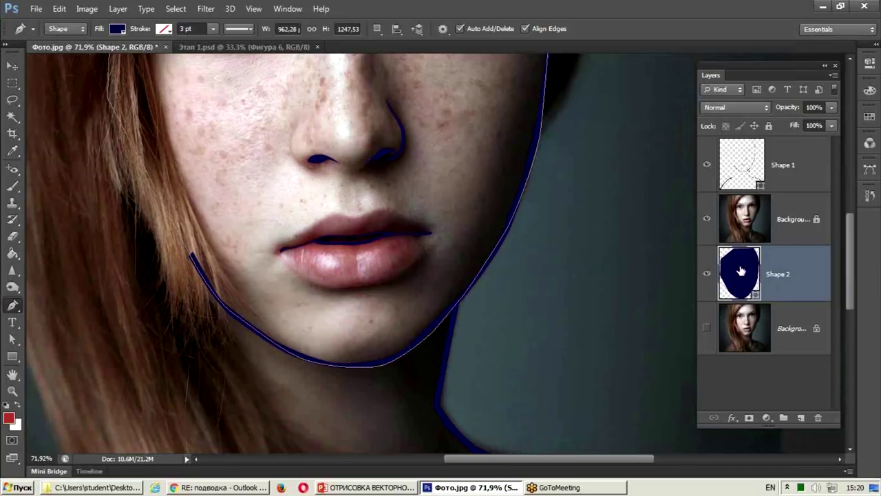
- Change Shape 2's fill to pale skin pink d5b7b7 sampled from the face
double_click(738, 276)
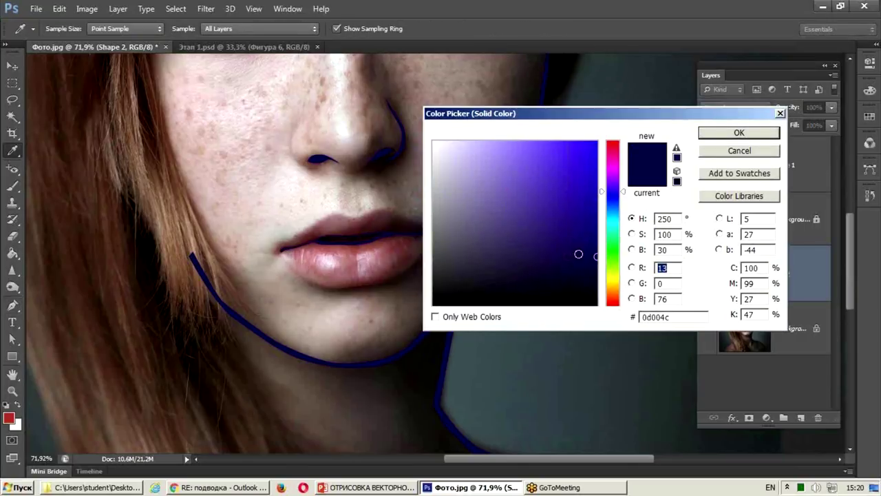
drag(612, 191, 622, 285)
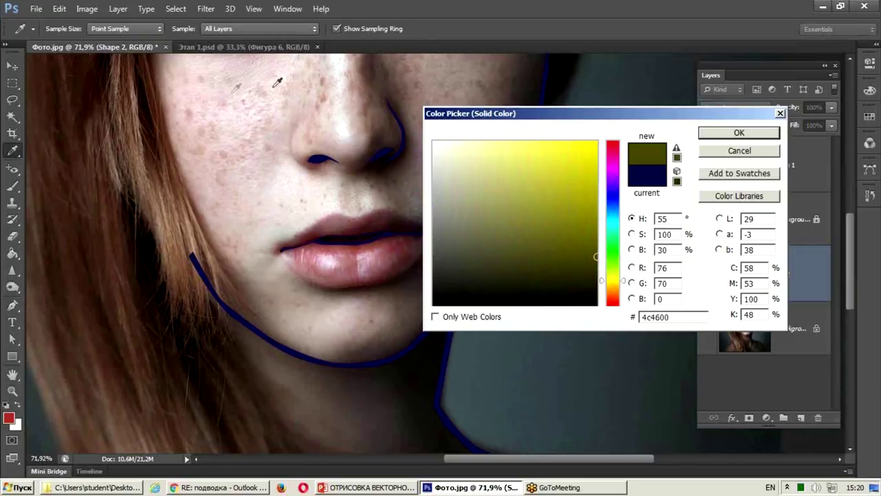
click(271, 171)
click(277, 168)
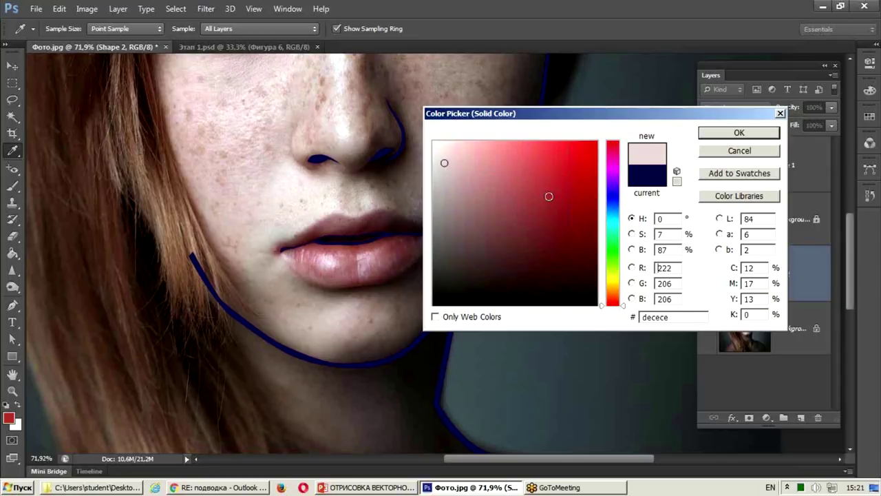
drag(444, 163, 457, 170)
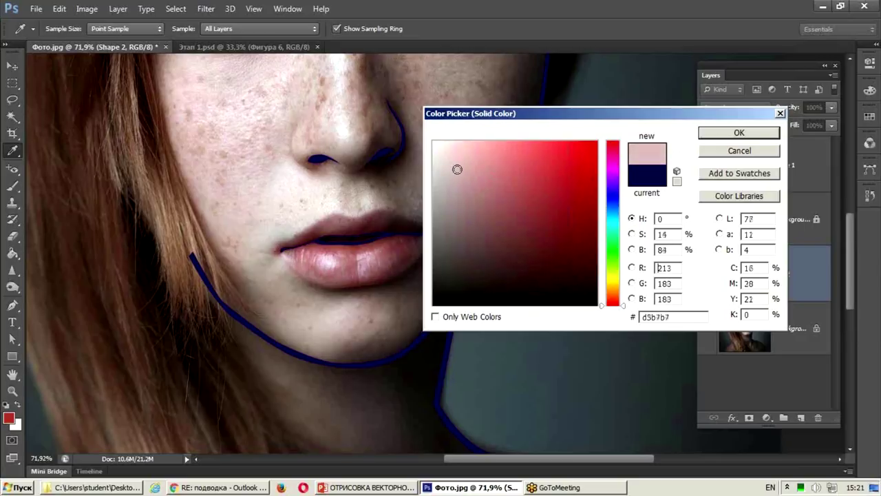
click(753, 132)
- Toggle the photo off and on twice to compare the pink face shape
click(708, 219)
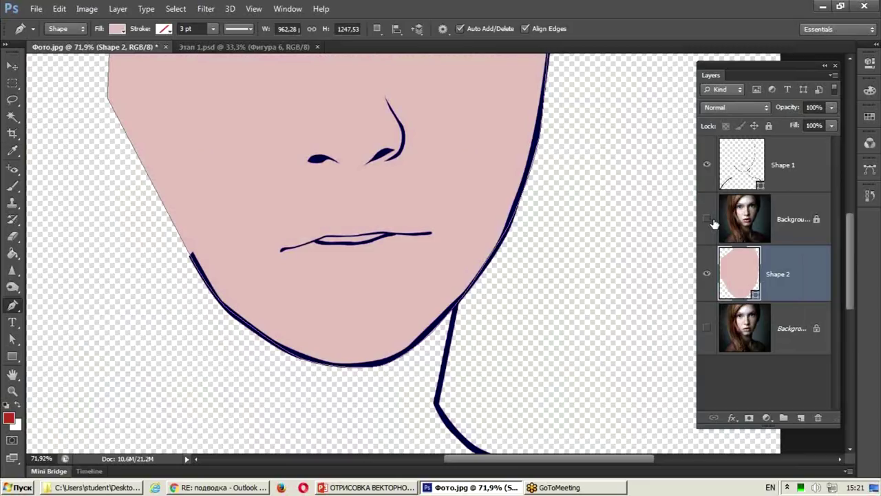
click(708, 219)
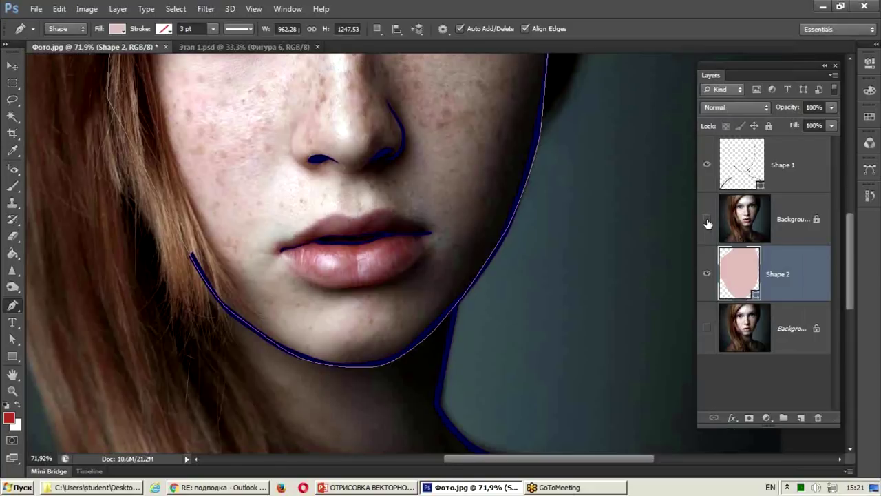
click(708, 219)
click(708, 219)
mouse_move(368, 368)
mouse_down()
mouse_move(351, 200)
mouse_move(324, 108)
mouse_move(364, 165)
mouse_up()
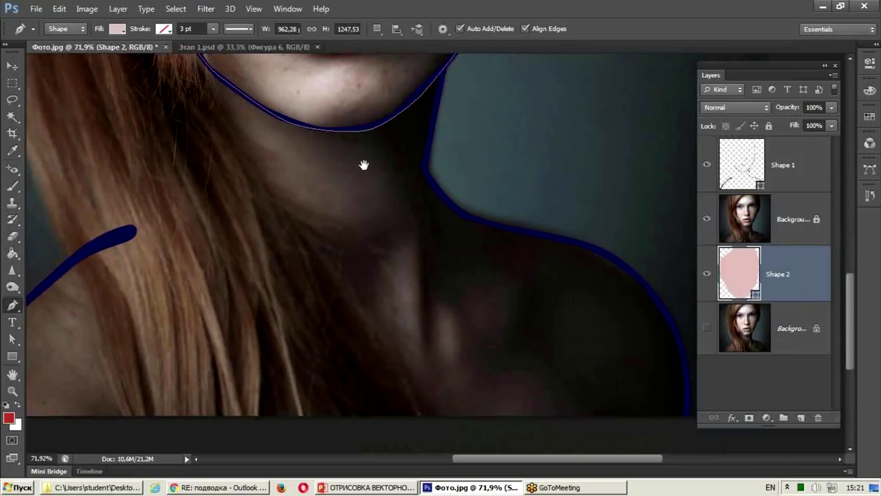
- Add a new layer and set Path Operations to New Layer for the next shape
drag(457, 291, 388, 231)
click(801, 417)
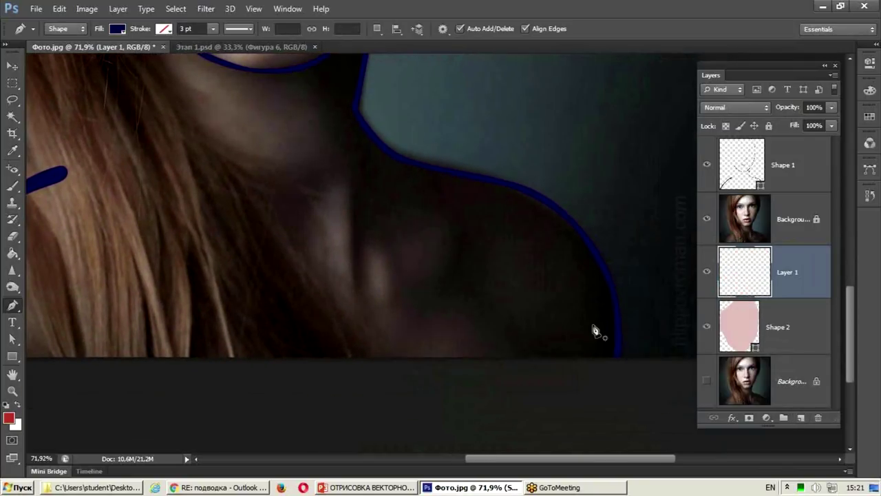
click(377, 29)
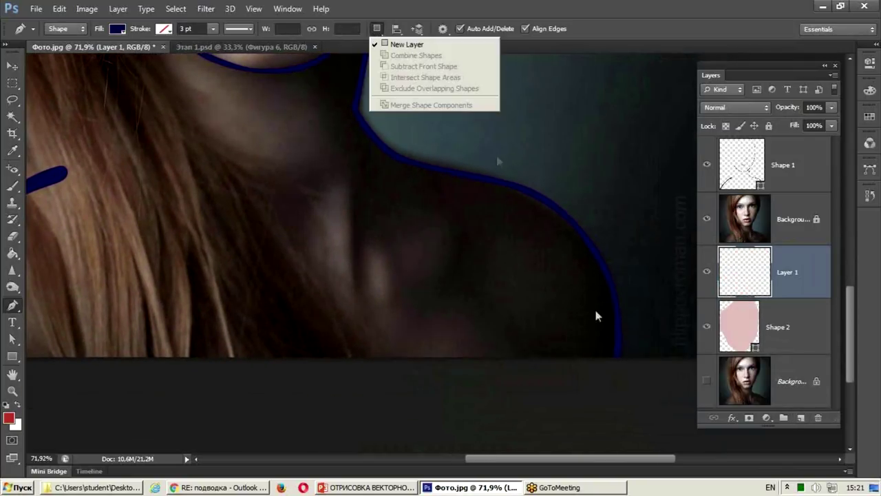
click(618, 359)
- Trace the right shoulder edge and up along the neck with the Pen tool
click(618, 359)
click(617, 299)
drag(585, 237, 572, 224)
click(529, 192)
click(448, 171)
click(388, 149)
click(354, 113)
scroll(359, 254, up, 5)
- Continue the neck shape's anchors along the jawline toward the chin
click(358, 246)
click(367, 196)
click(372, 179)
click(335, 215)
click(300, 239)
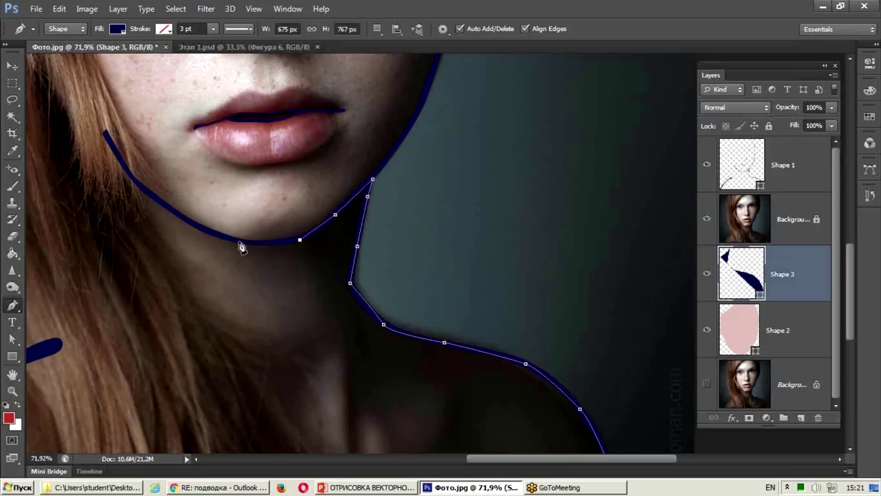
click(239, 242)
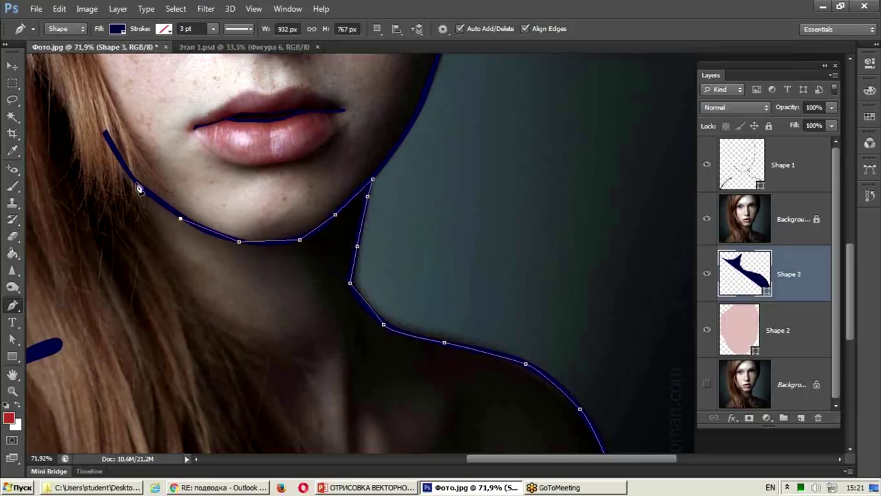
- Curve past the left jaw, run down the left shoulder, and close Shape 3
drag(110, 138, 97, 274)
drag(52, 354, 313, 247)
click(248, 278)
click(185, 335)
click(138, 394)
click(120, 425)
mouse_move(110, 368)
mouse_down()
mouse_move(590, 207)
mouse_move(232, 289)
mouse_up()
scroll(232, 289, down, 3)
mouse_move(324, 199)
mouse_down()
mouse_move(383, 186)
mouse_move(565, 300)
mouse_up()
- Fill Shape 3 with pale pink sampled from the face, then resample its colour from the photo
click(708, 219)
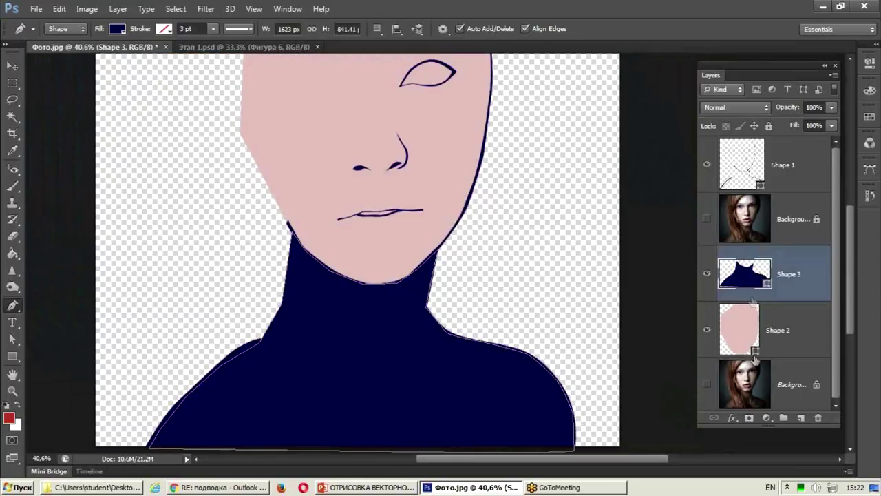
double_click(744, 274)
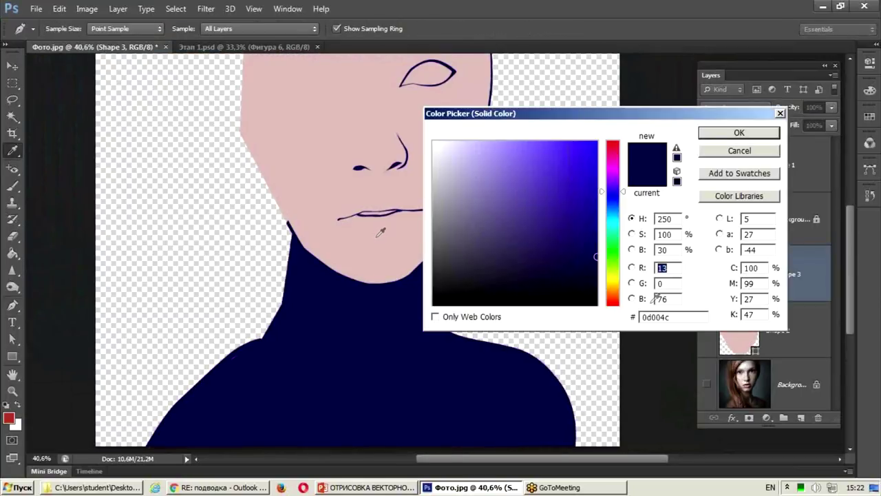
click(373, 234)
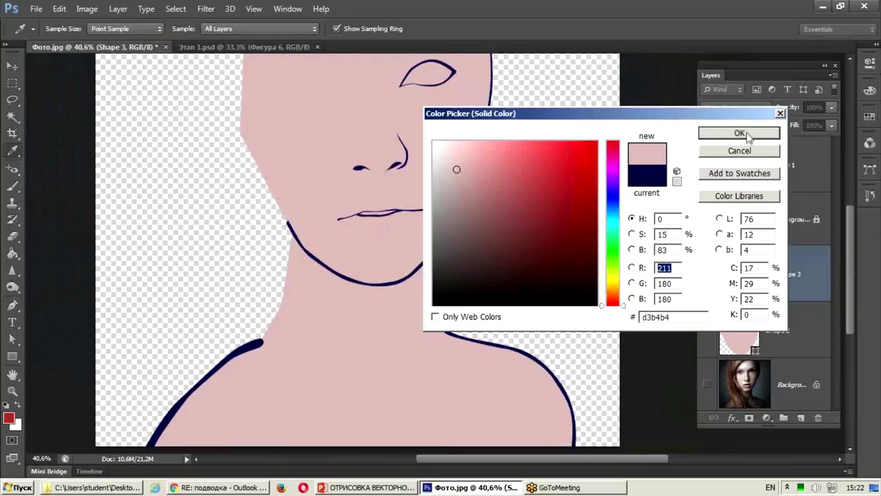
click(744, 133)
click(708, 219)
double_click(744, 276)
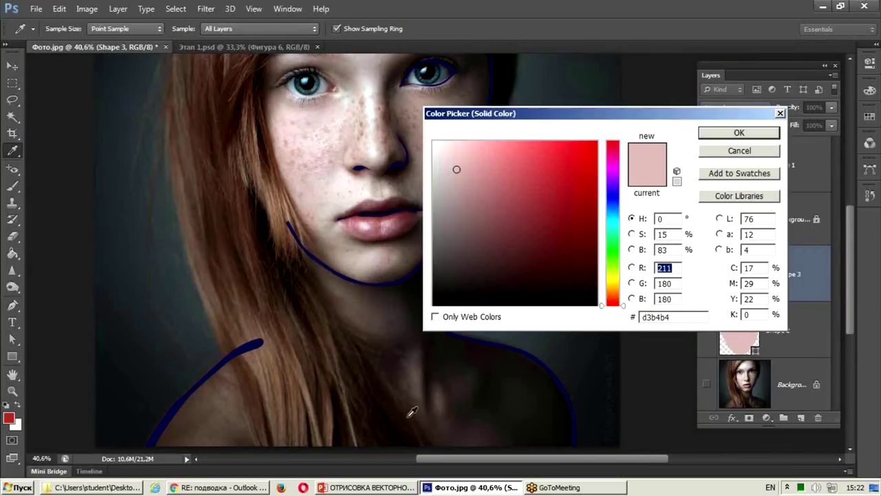
click(356, 294)
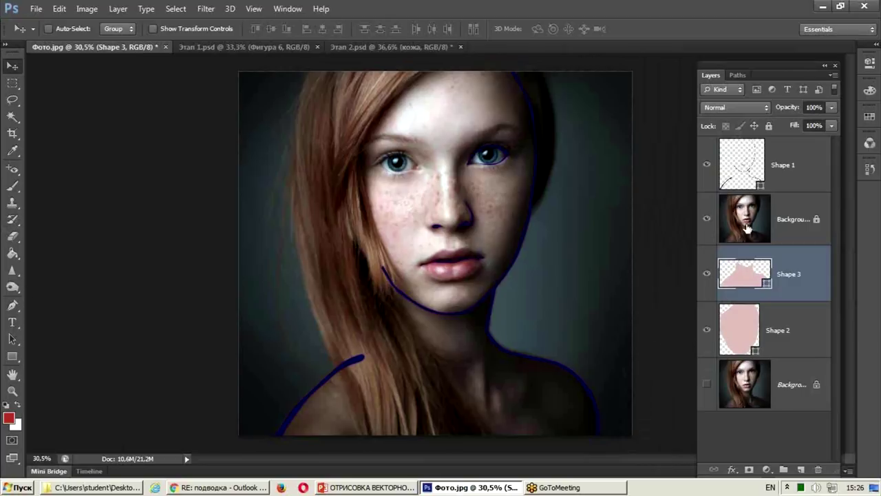
- Select the Shape 1 layer, pick the Pen tool, and bring up the Этап 2.psd document
click(739, 161)
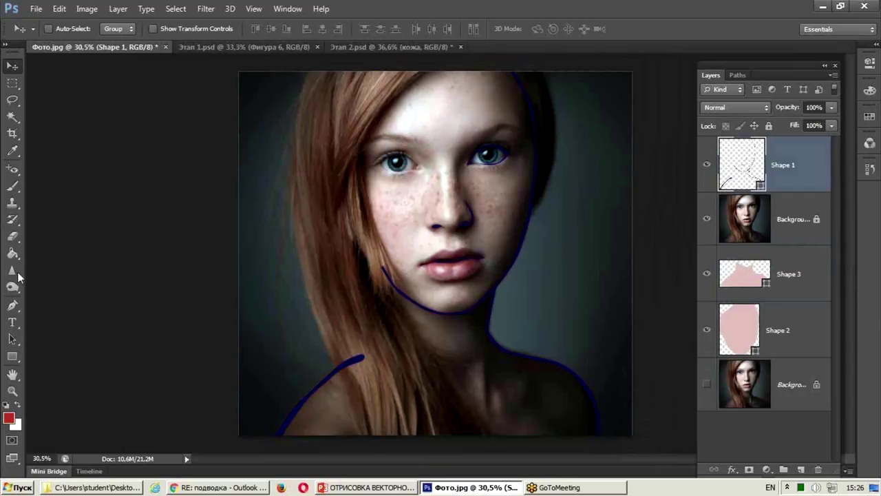
click(12, 305)
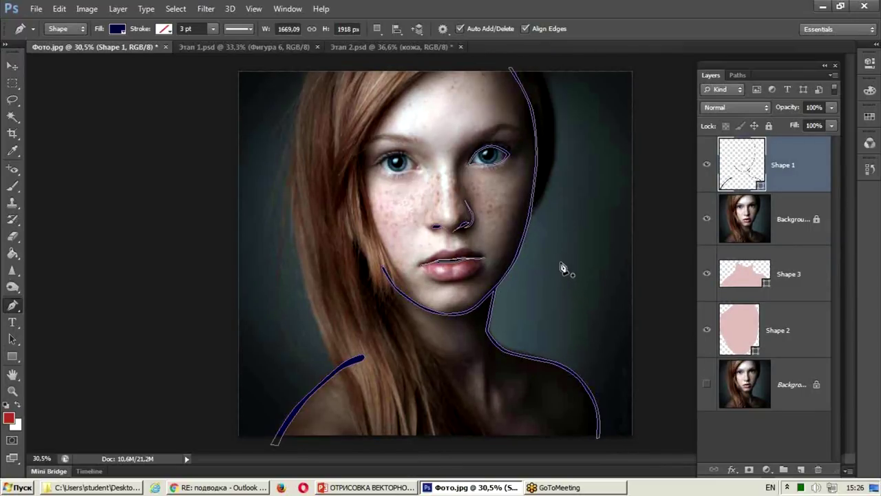
click(392, 47)
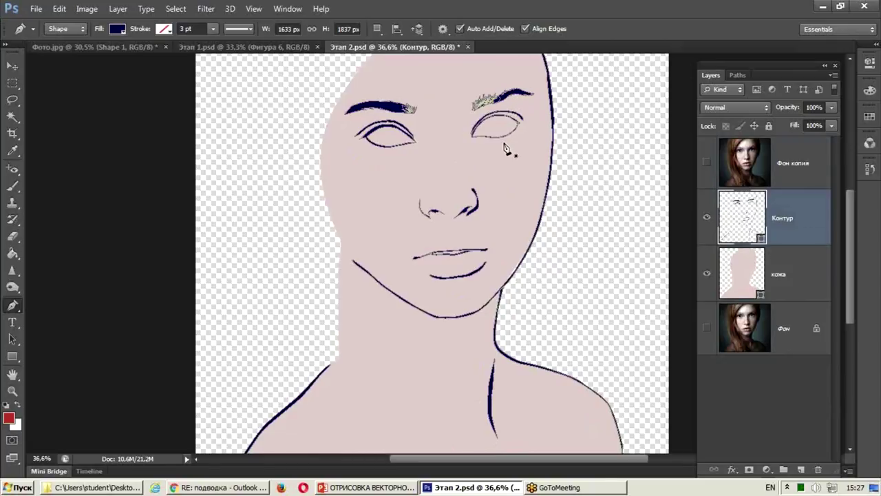
- Start the eye-white shape at the left eye corner, curving along the upper eyelid
scroll(513, 131, up, 5)
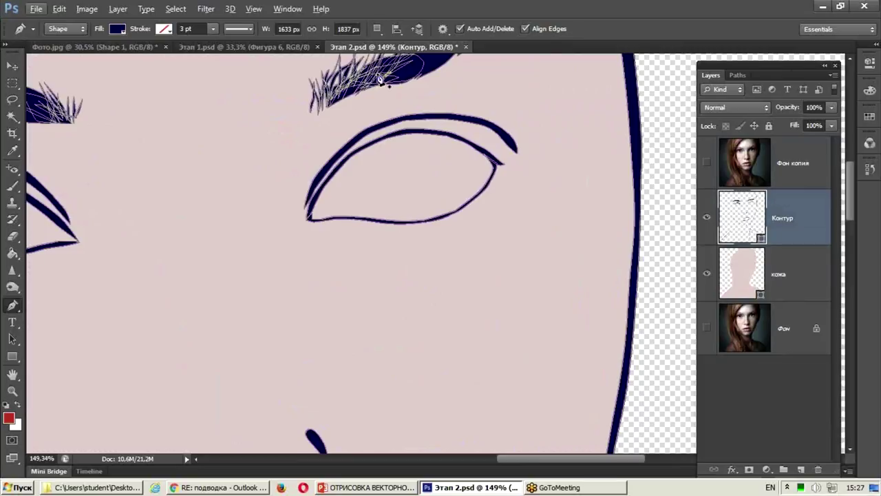
click(380, 29)
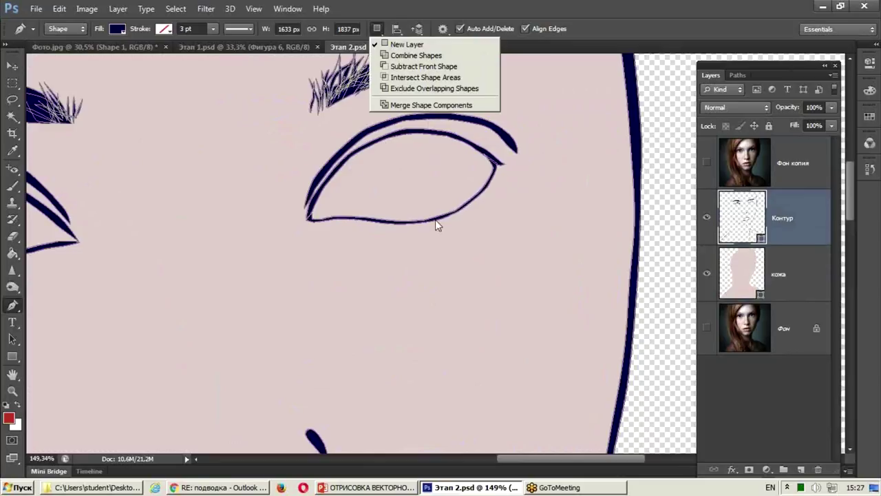
click(416, 224)
scroll(407, 197, up, 3)
click(237, 231)
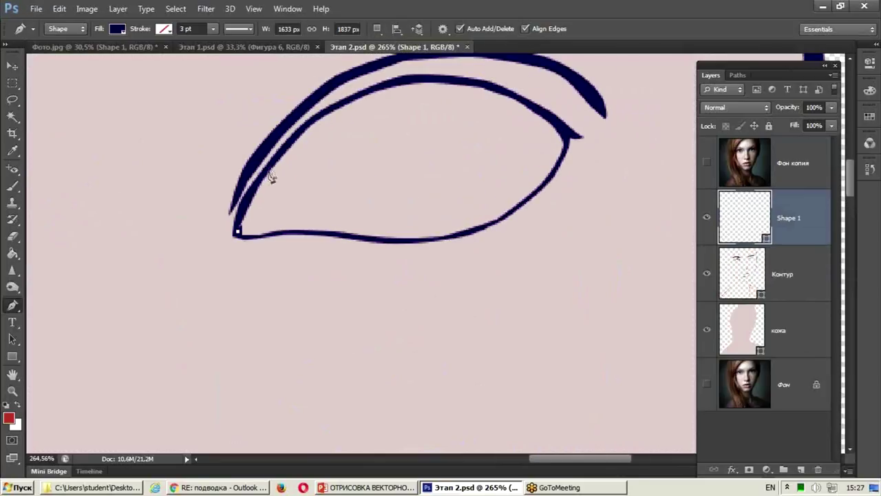
drag(270, 167, 296, 137)
drag(353, 99, 371, 91)
drag(440, 80, 472, 82)
- Finish the eye outline along the lower eyelid and close it at the left corner
click(554, 119)
click(566, 139)
drag(539, 188, 529, 200)
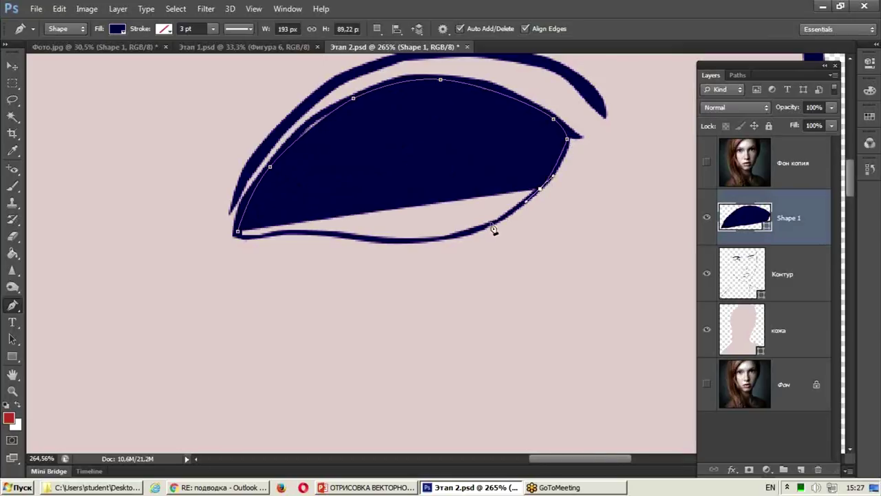
drag(489, 224, 480, 228)
drag(418, 242, 402, 243)
drag(339, 235, 333, 236)
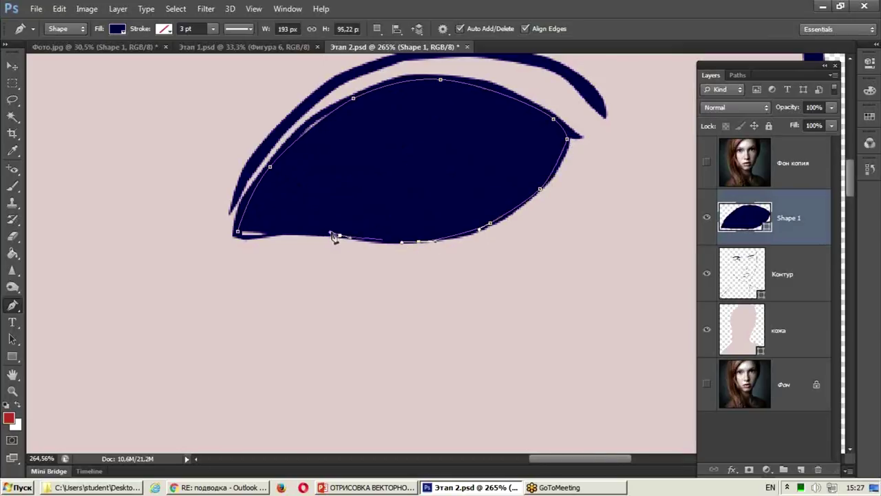
click(238, 232)
key(Return)
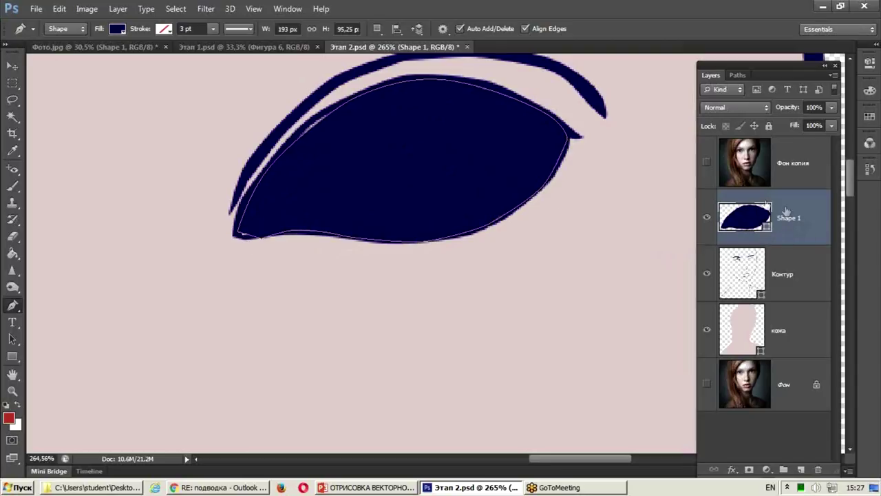
- Move the eye shape below Контур, fill it soft off-white, and show Фон копия
drag(792, 233, 791, 303)
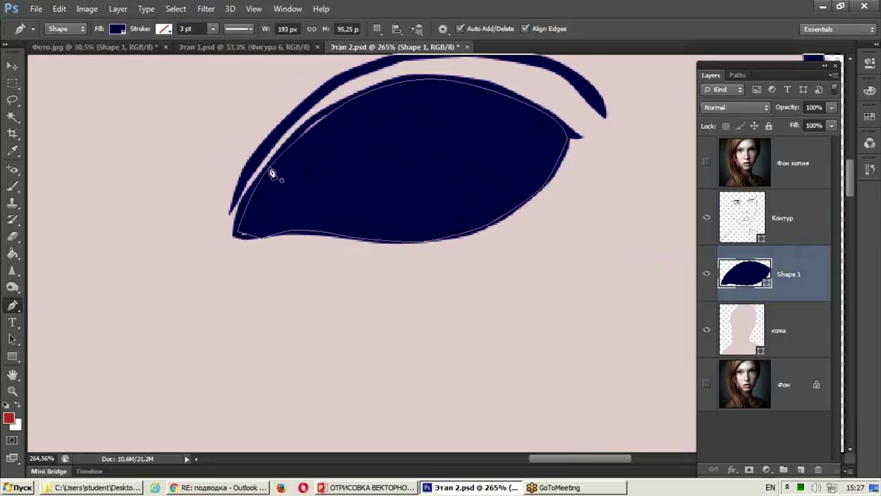
click(338, 109)
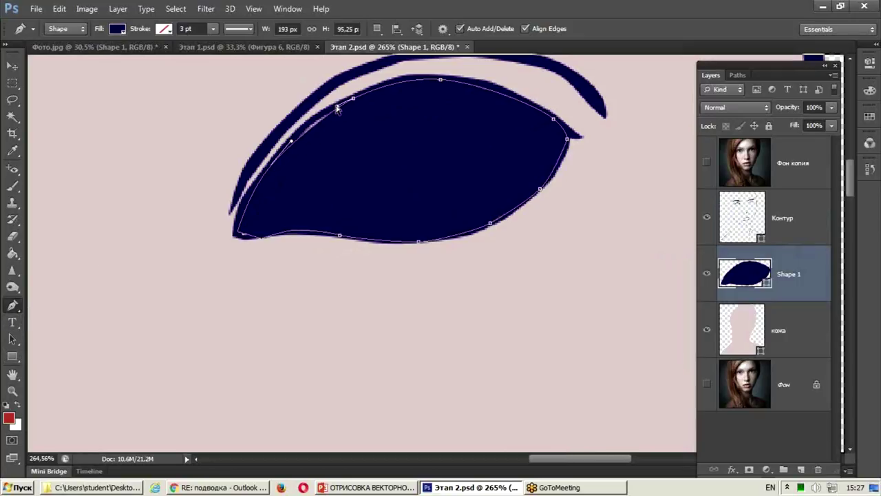
double_click(739, 275)
drag(497, 155, 418, 148)
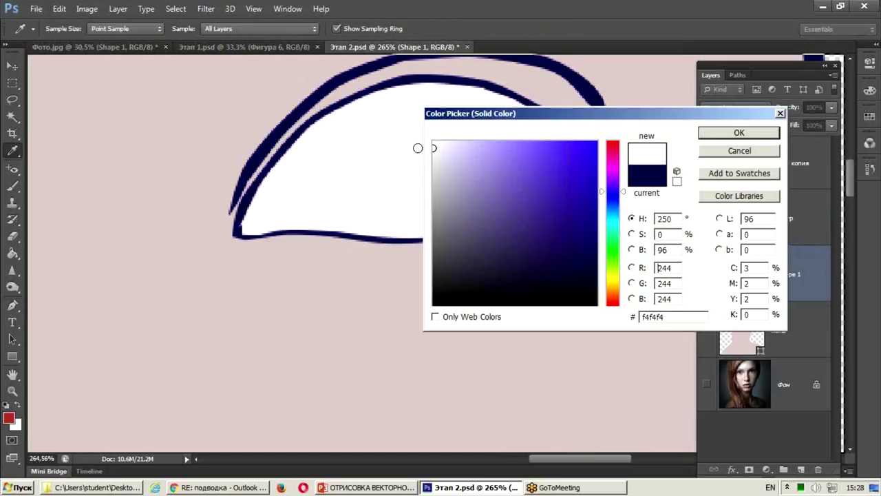
click(434, 154)
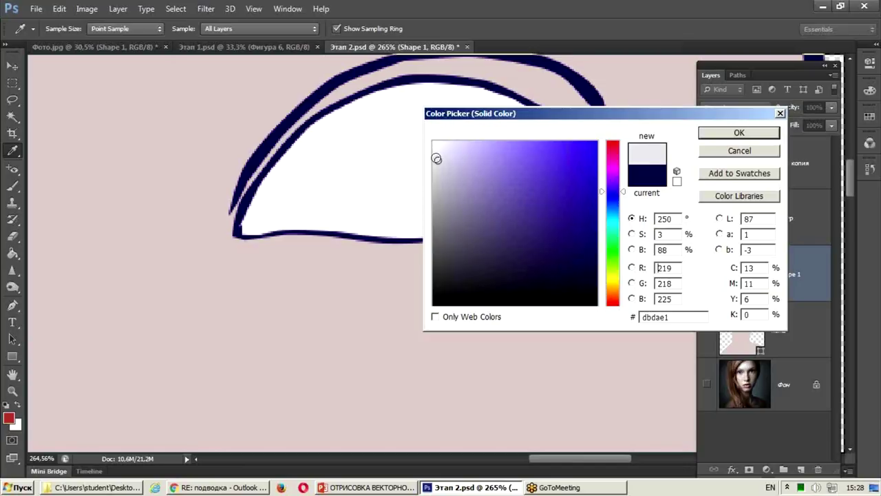
click(728, 134)
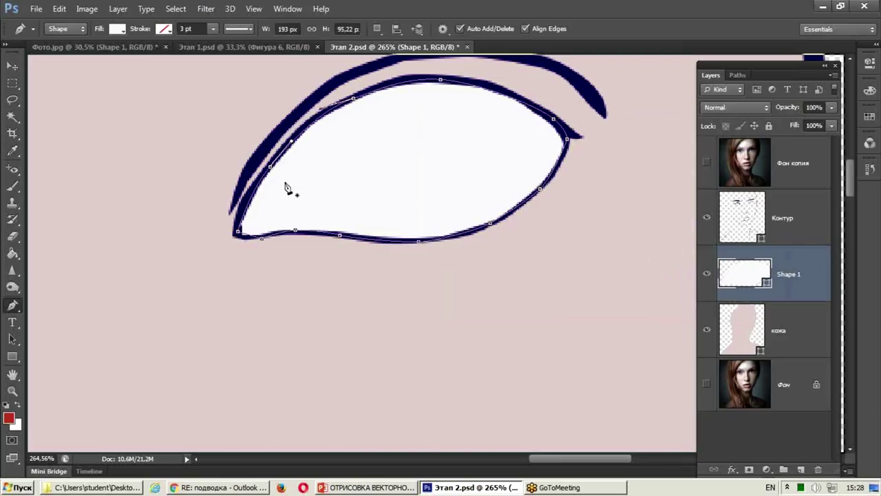
click(706, 162)
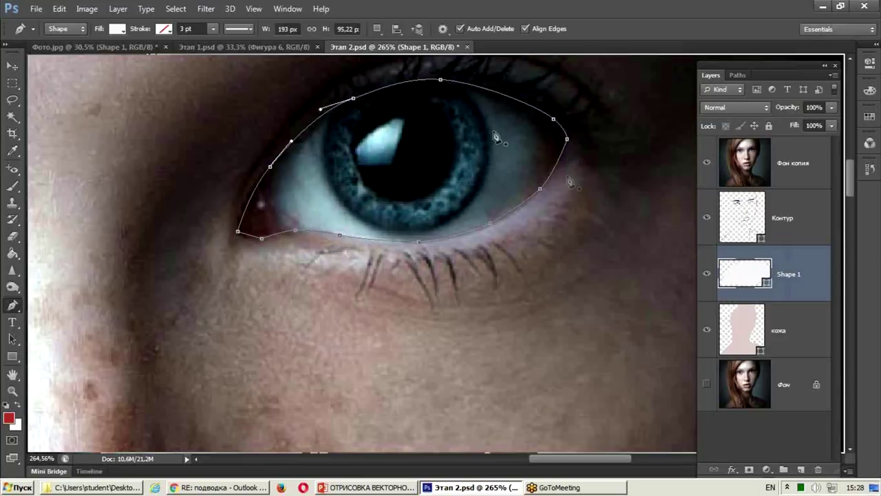
- Pen-draw Shape 2, a closed shadow outline surrounding the eye
drag(336, 255, 350, 260)
drag(320, 141, 335, 127)
drag(456, 106, 482, 125)
drag(510, 165, 510, 192)
drag(494, 221, 491, 242)
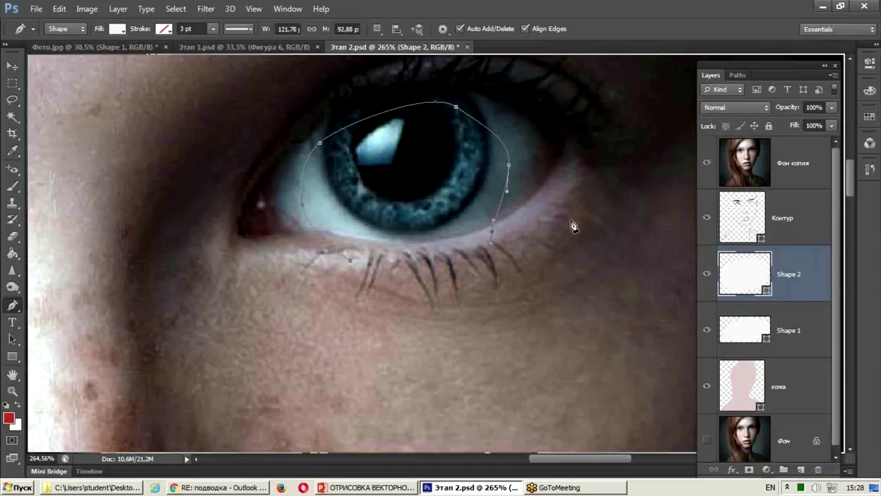
drag(570, 219, 589, 197)
drag(604, 137, 570, 89)
drag(514, 72, 476, 70)
drag(339, 82, 292, 97)
drag(206, 196, 212, 231)
drag(315, 295, 363, 288)
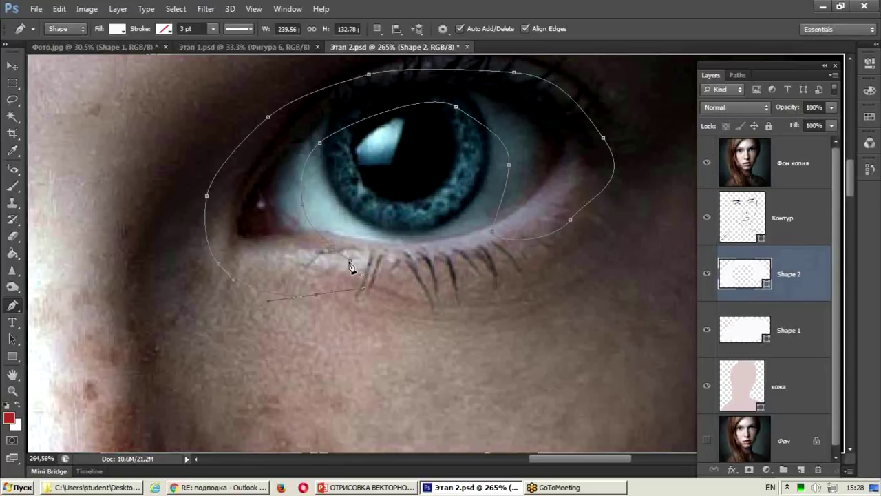
click(353, 264)
- Fill Shape 2 lavender-grey c4c2ce and clip it to the eye-white Shape 1
click(707, 164)
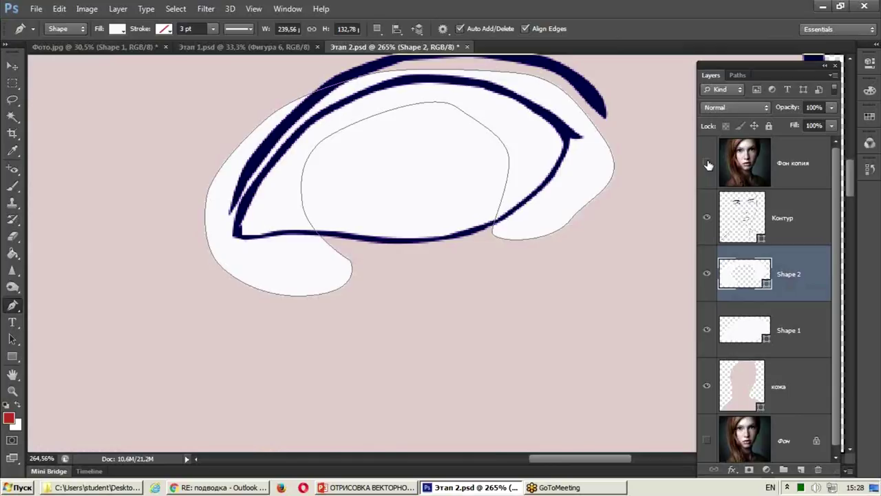
double_click(736, 269)
drag(438, 167, 447, 177)
click(723, 133)
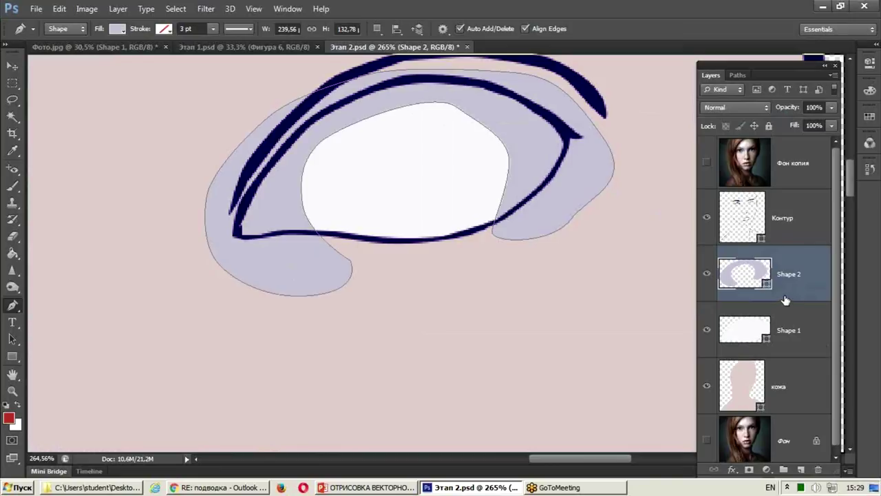
key(alt)
drag(809, 306, 783, 298)
alt+click(783, 299)
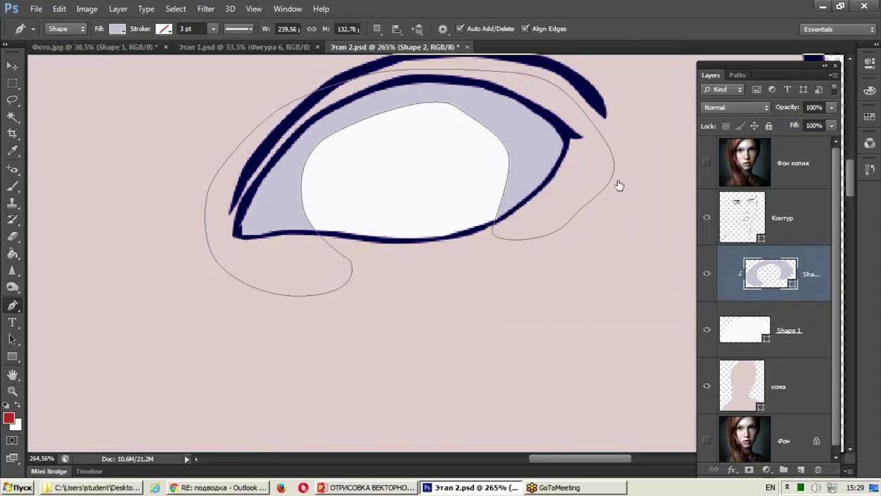
click(706, 163)
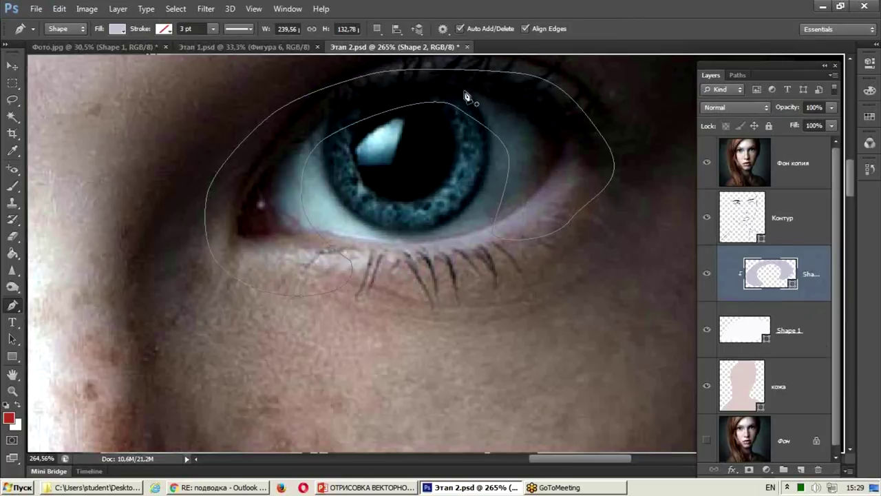
- Pen-draw Shape 3, a shadow outline arching over the upper eyelid
click(525, 219)
mouse_move(528, 143)
mouse_down()
mouse_move(521, 126)
mouse_move(478, 93)
mouse_move(374, 97)
mouse_up()
mouse_move(338, 122)
mouse_down()
mouse_move(322, 130)
mouse_move(291, 199)
mouse_up()
mouse_move(299, 239)
mouse_down()
mouse_move(303, 246)
mouse_move(279, 265)
mouse_up()
drag(238, 218, 238, 184)
drag(237, 120, 248, 105)
drag(295, 66, 318, 59)
drag(555, 92, 573, 236)
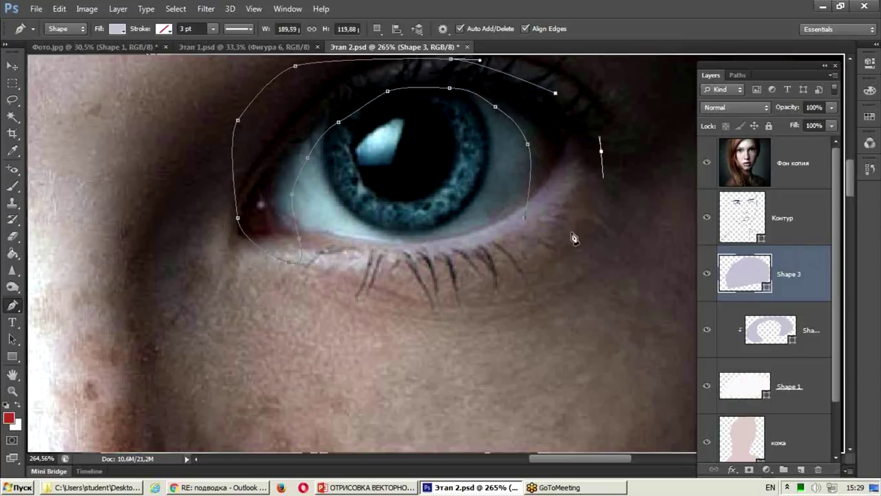
click(527, 221)
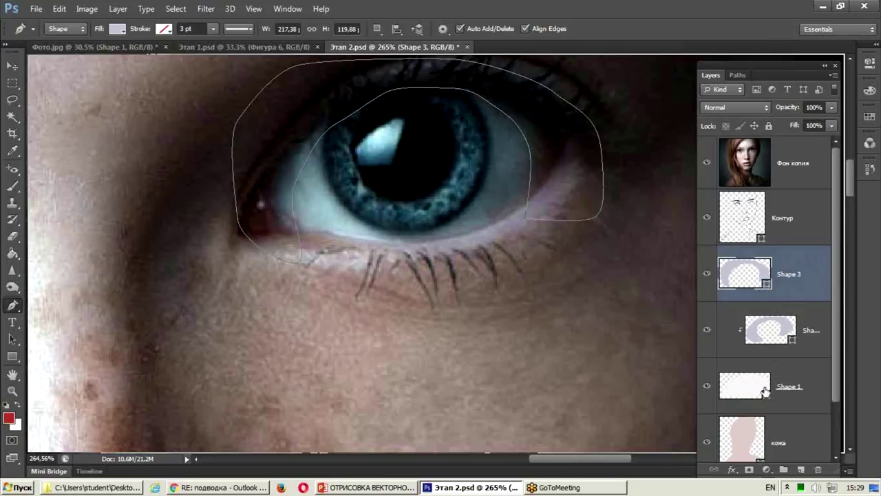
- Clip Shape 3 to the eye white, fill it grey-violet aaa8b4, and hide the photo
alt+click(794, 301)
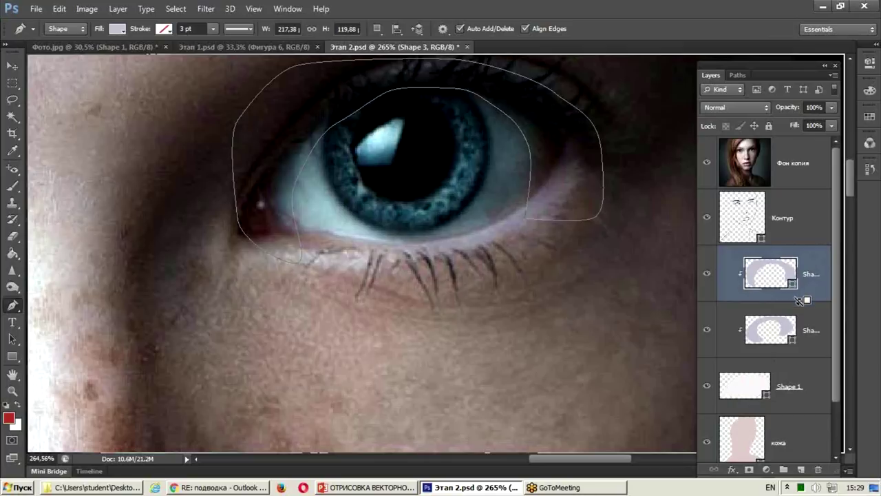
double_click(760, 280)
click(444, 186)
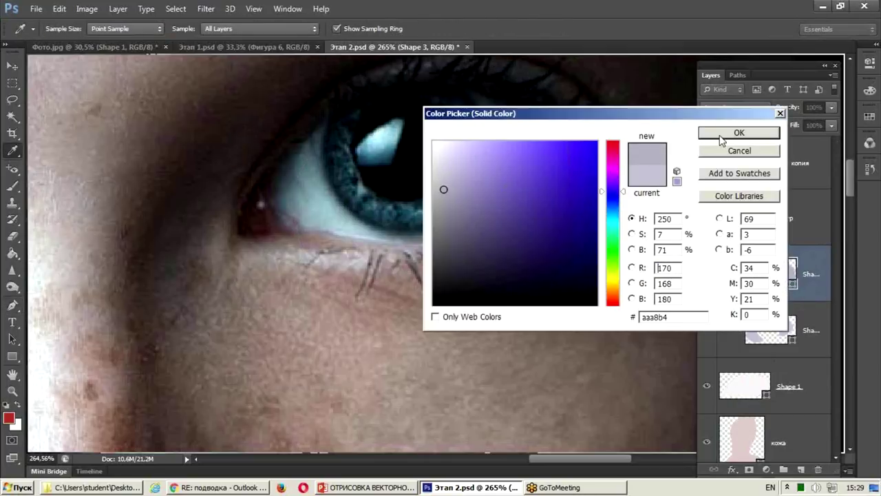
click(721, 136)
click(707, 164)
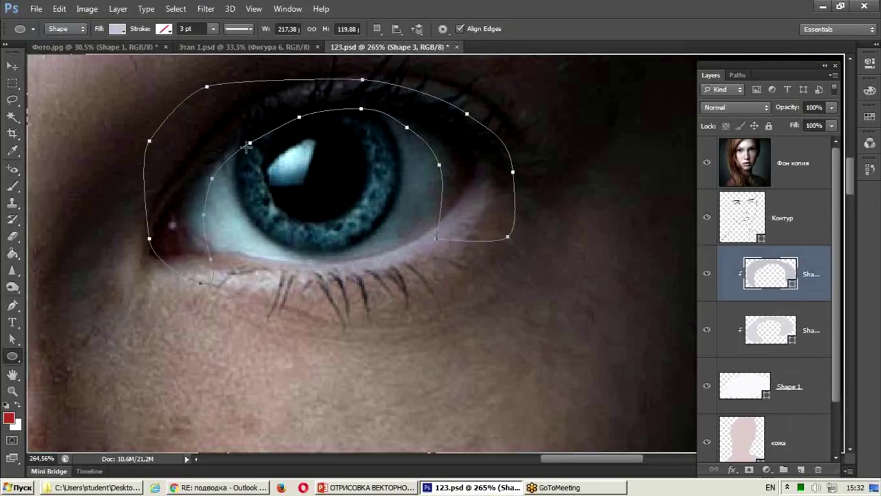
- Draw the Ellipse 1 circle on a new layer and position it over the iris
click(377, 29)
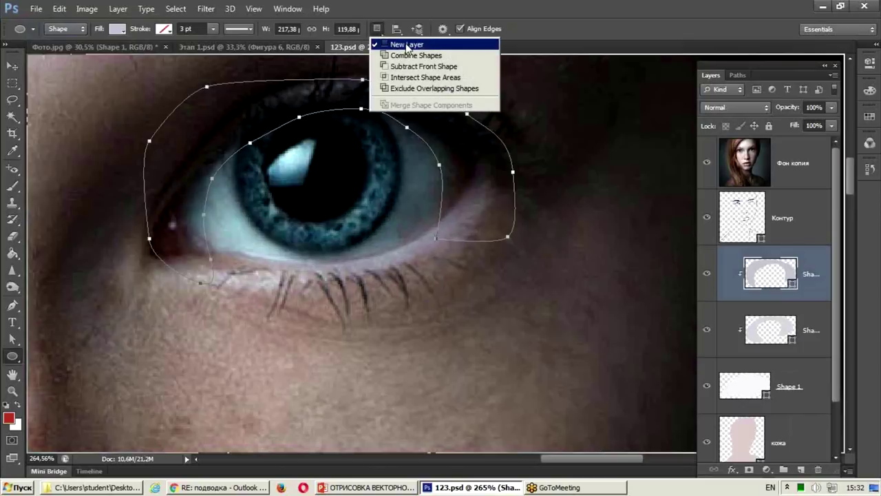
click(222, 102)
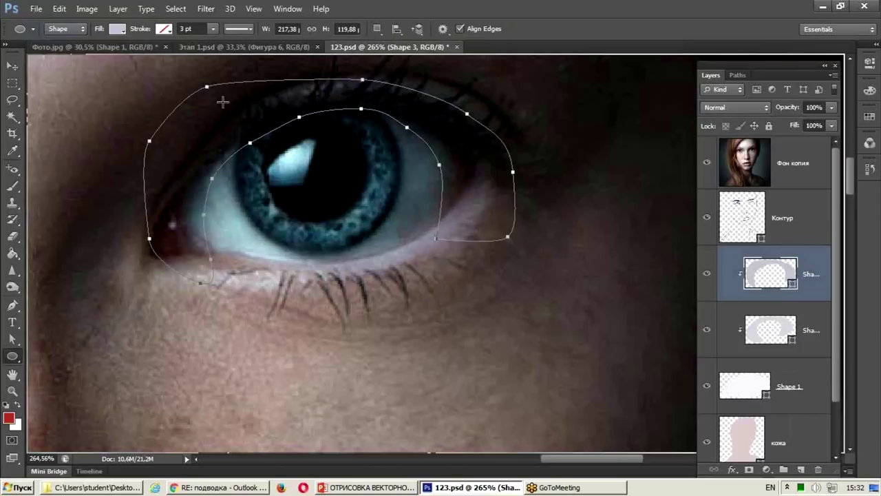
mouse_move(240, 107)
mouse_down()
mouse_move(416, 256)
mouse_move(395, 245)
mouse_move(438, 262)
mouse_up()
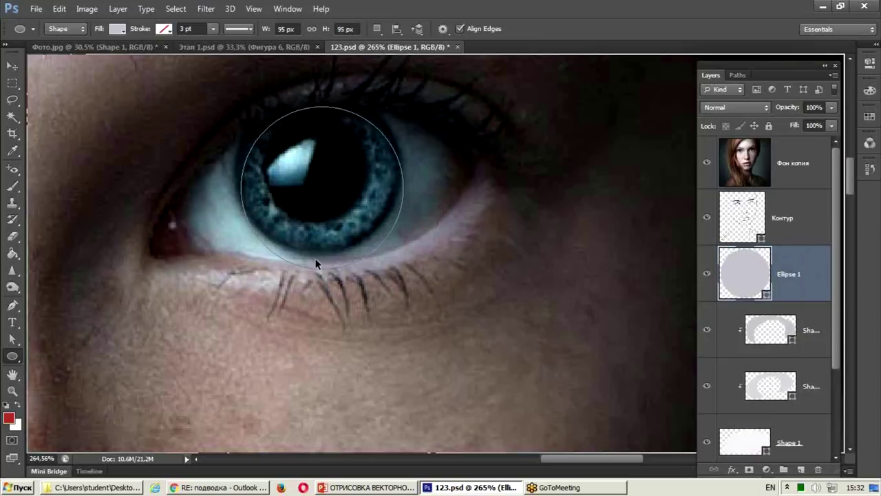
drag(362, 258, 358, 245)
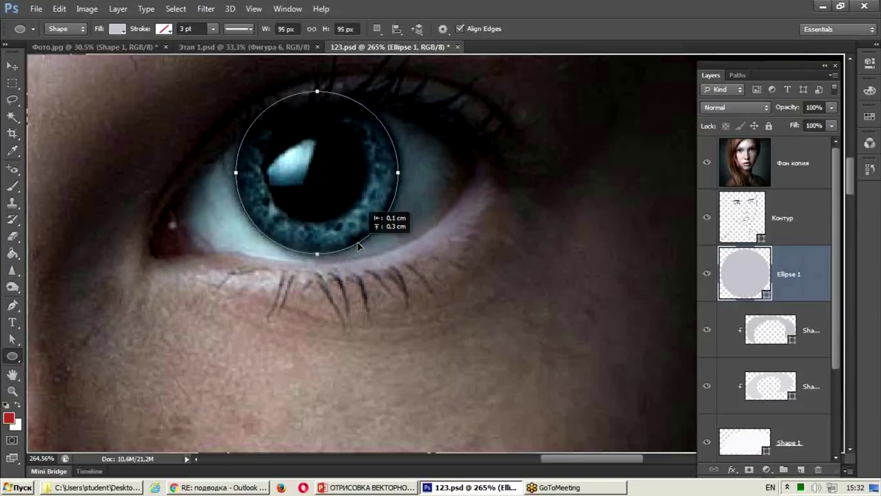
drag(358, 246, 359, 242)
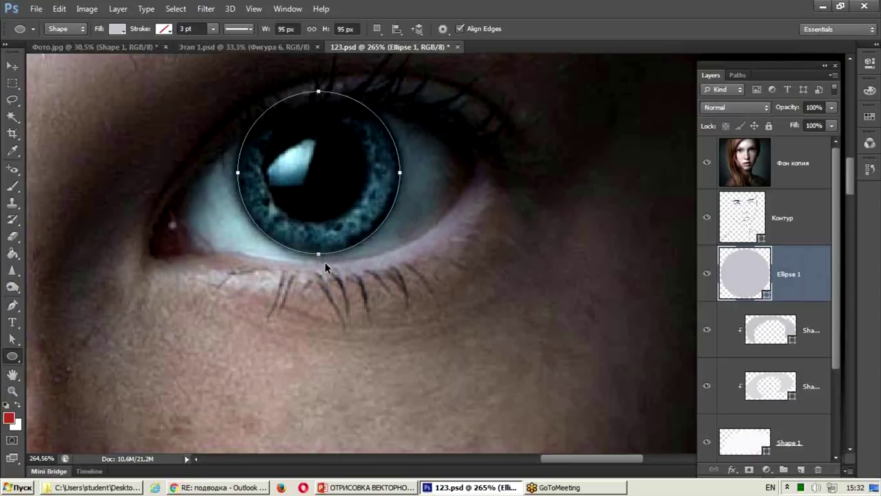
- Adjust the circle with Free Transform and commit it at 95 × 95 px
key(ctrl+t)
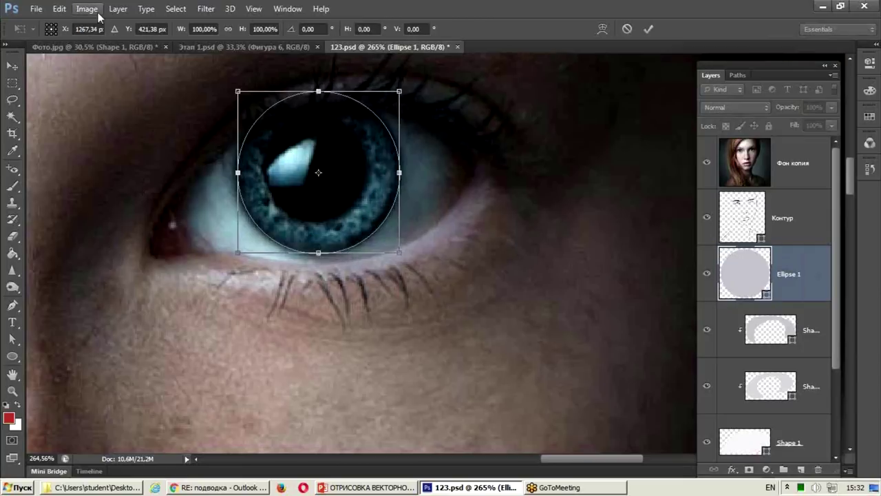
click(59, 9)
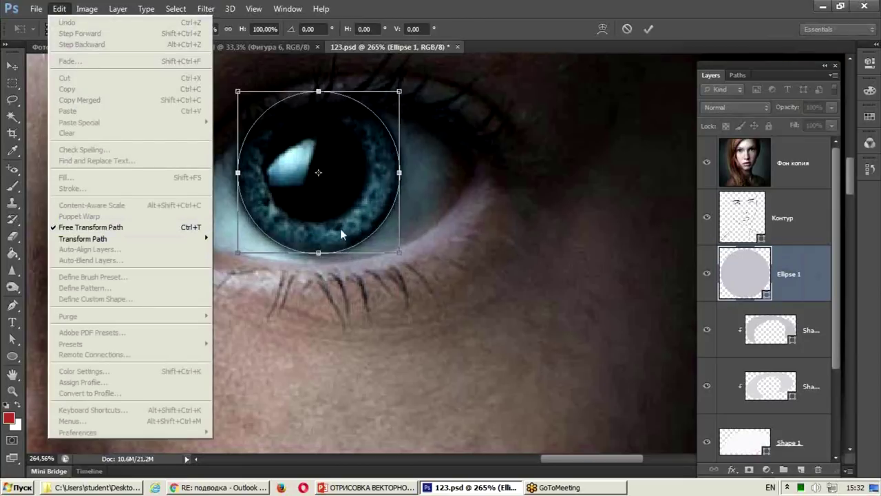
key(Escape)
drag(399, 175, 401, 173)
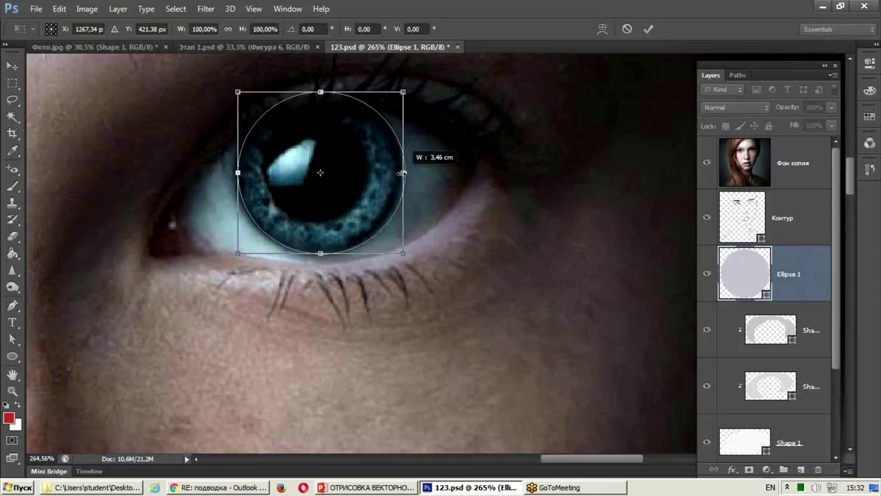
click(650, 30)
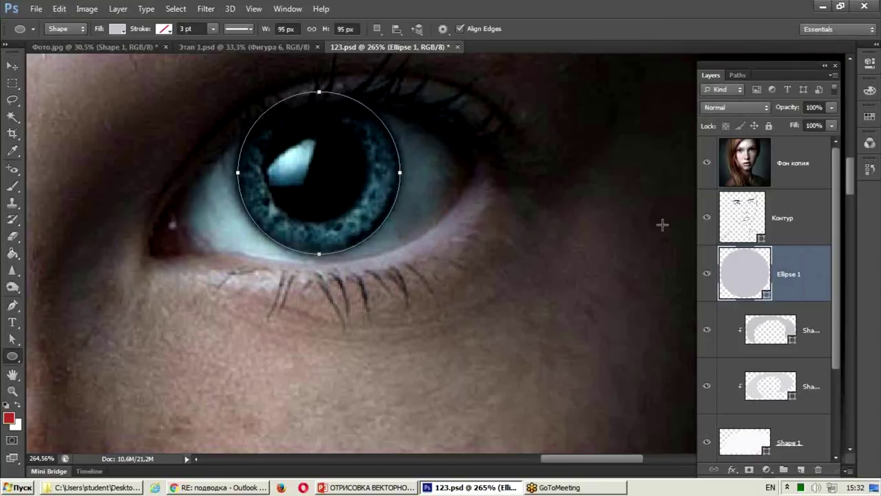
- Fill Ellipse 1 with dark teal sampled from the photo's iris
double_click(737, 275)
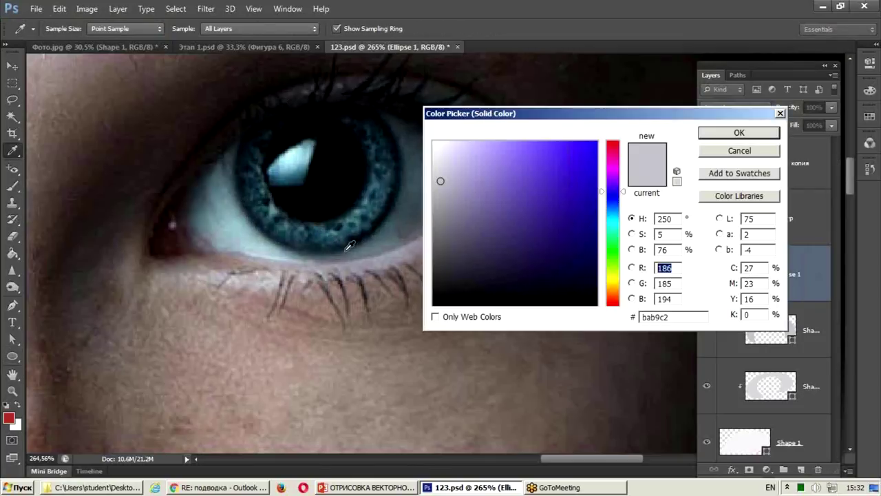
click(708, 154)
double_click(737, 277)
click(283, 234)
click(712, 136)
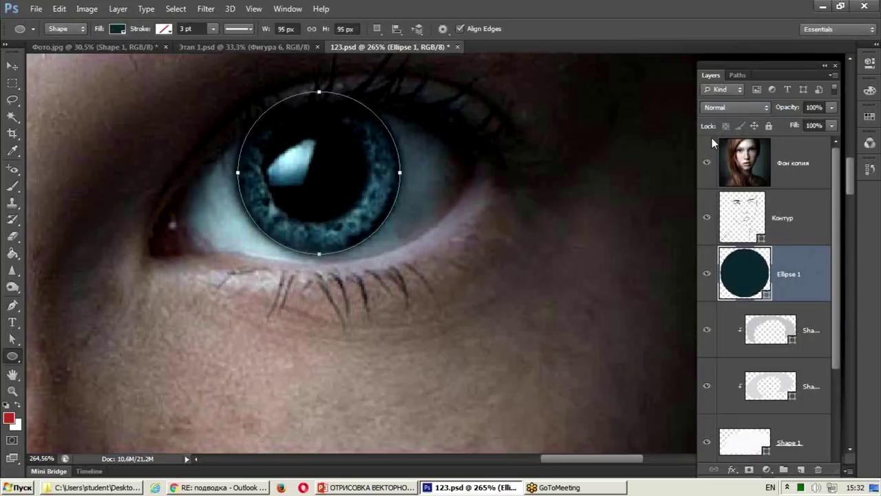
- Clip Ellipse 1 into the eye-white shape and draw an 87 × 87 px Ellipse 2 over the iris
click(707, 162)
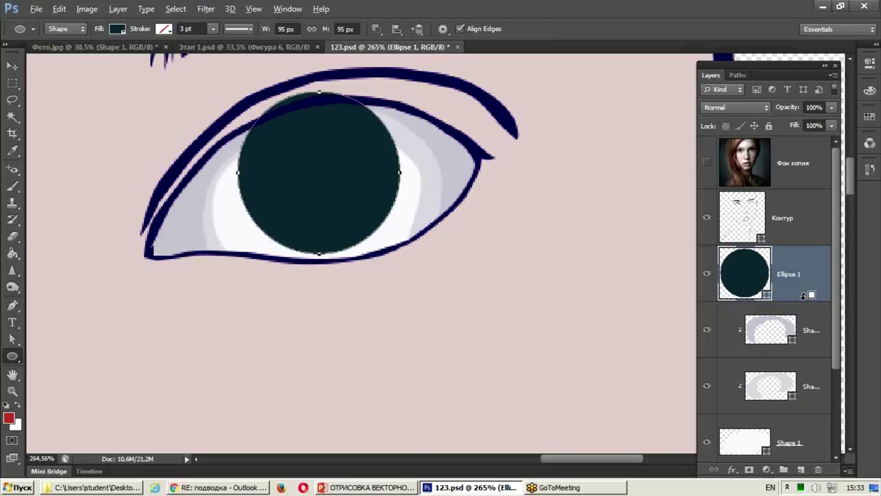
alt+click(788, 297)
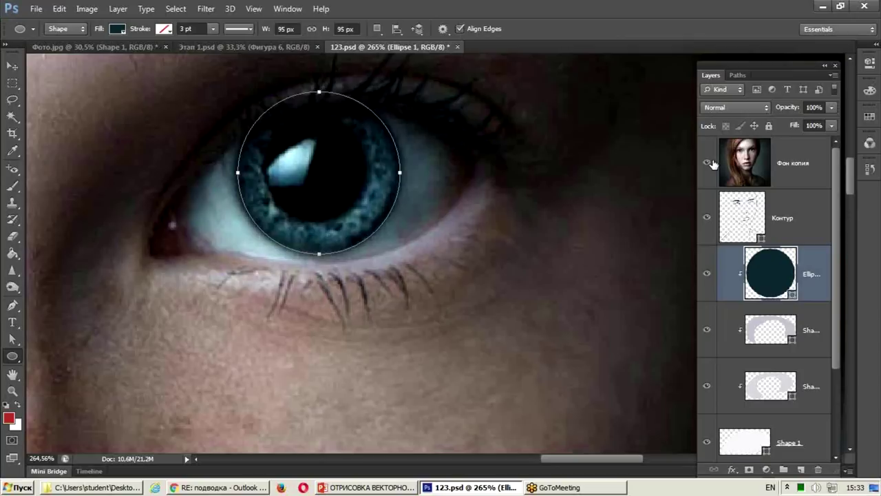
click(706, 161)
mouse_move(239, 89)
mouse_down()
mouse_move(388, 237)
mouse_move(369, 232)
mouse_up()
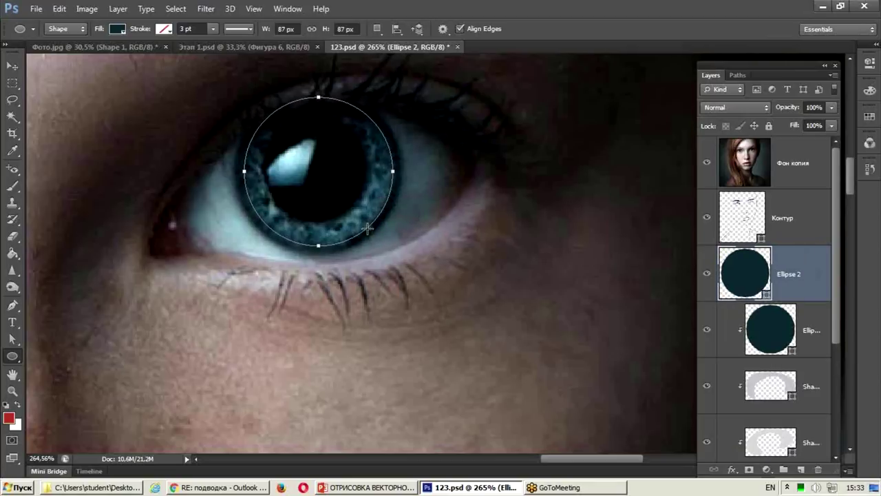
- Clip Ellipse 2 into the eye and fill it with a lighter teal sampled from the iris
alt+click(815, 299)
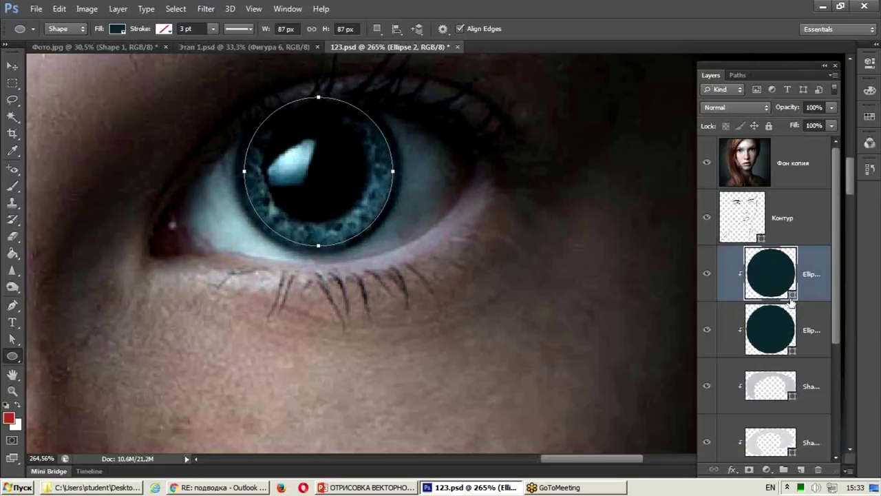
double_click(770, 275)
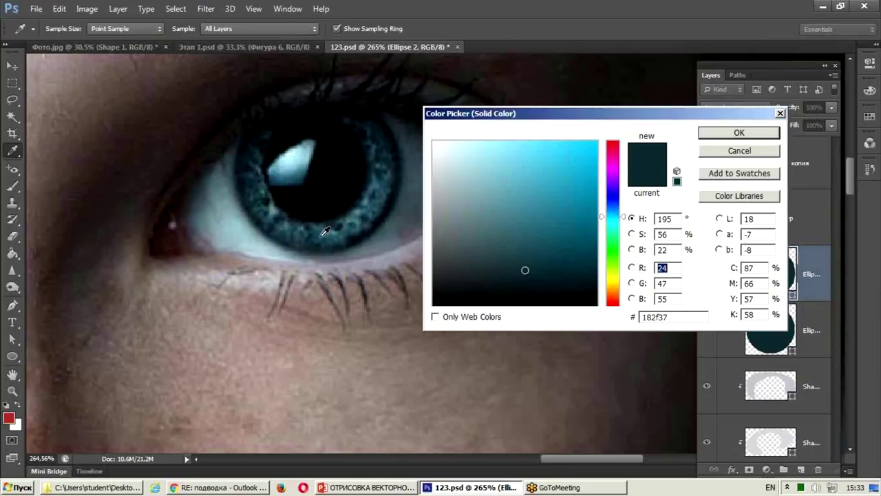
click(325, 232)
click(733, 133)
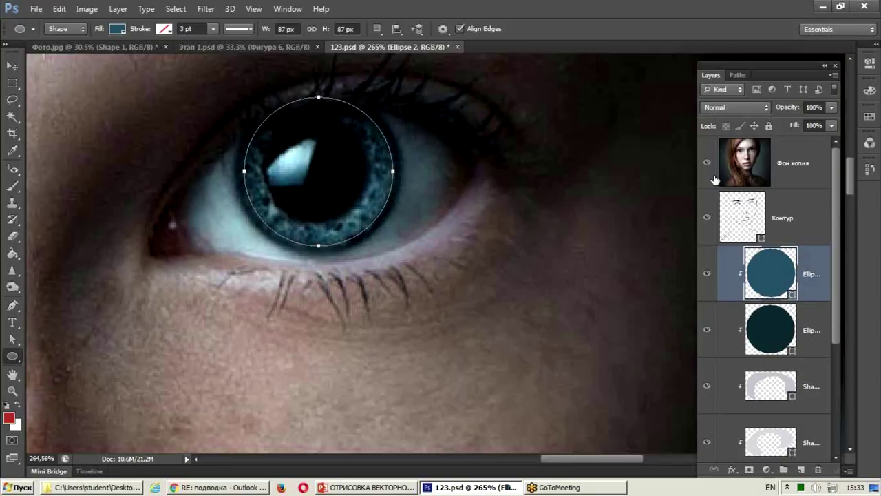
- Draw Ellipse 3, a 62 × 62 px dark navy circle covering the pupil
click(707, 163)
click(707, 164)
mouse_move(264, 101)
mouse_down()
mouse_move(373, 220)
mouse_move(370, 210)
mouse_move(355, 214)
mouse_up()
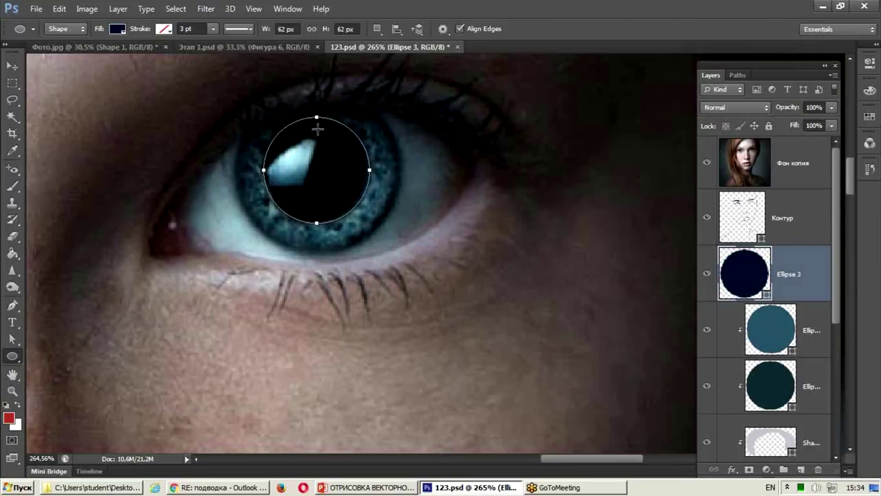
- Pen-draw a Shape 4 highlight over the pupil's reflection
click(12, 306)
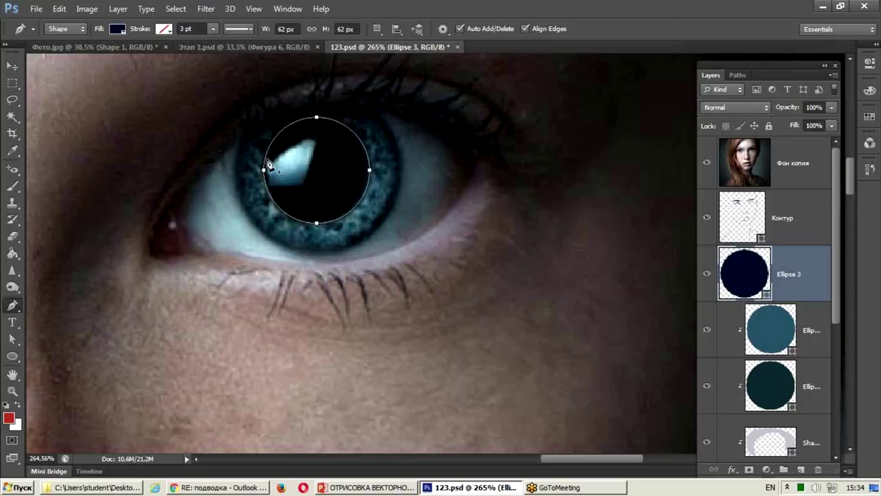
click(274, 186)
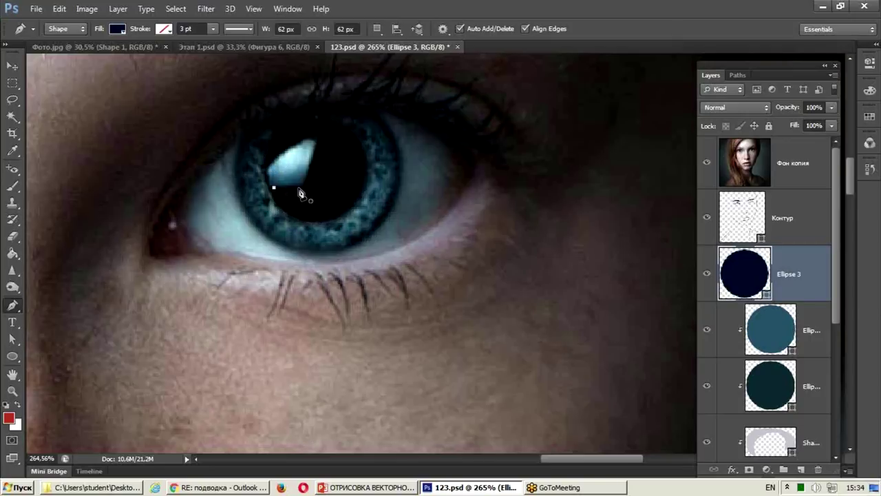
click(305, 187)
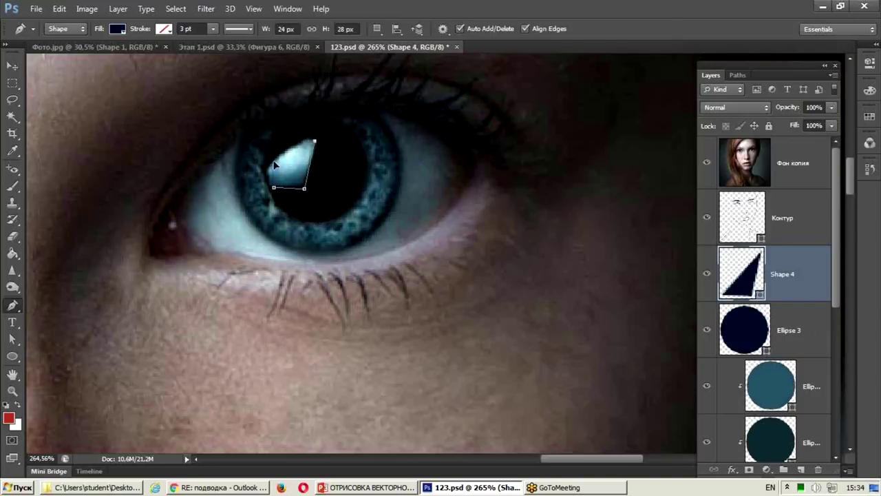
drag(271, 170, 281, 194)
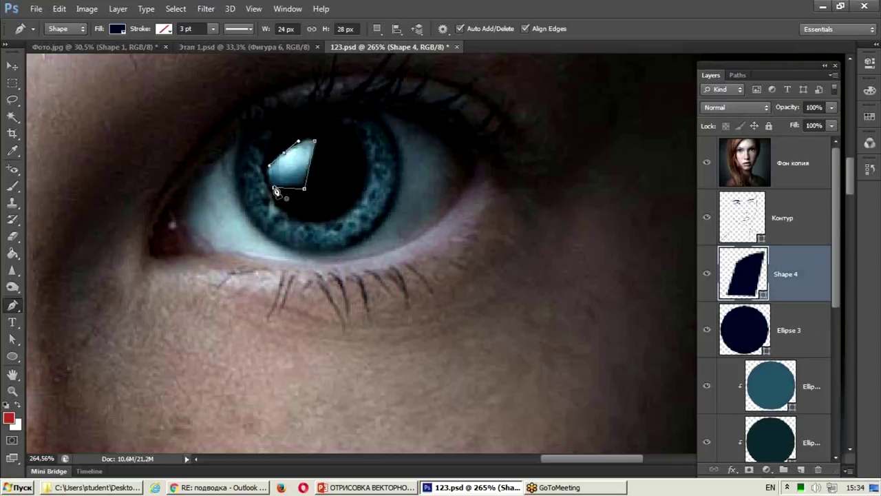
- Fill Shape 4 near-white fdfeff and hide the reference photo
double_click(750, 270)
drag(532, 178, 433, 142)
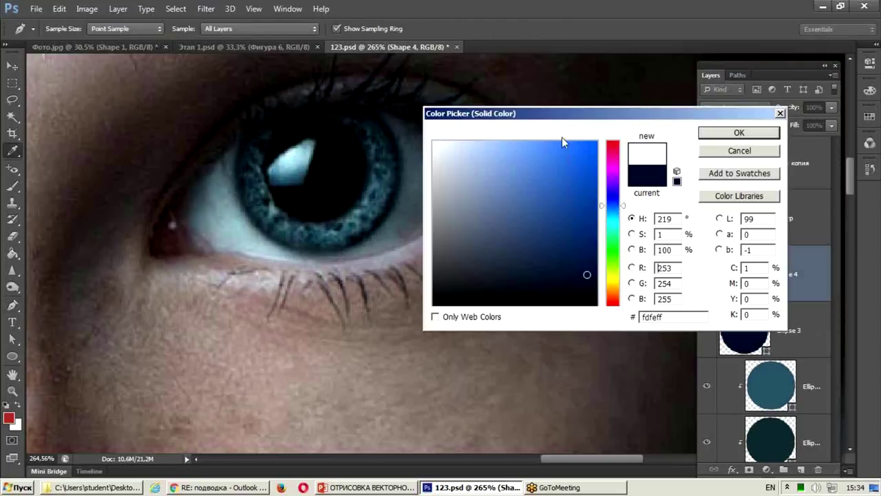
click(725, 134)
click(707, 163)
click(710, 164)
click(709, 163)
click(710, 164)
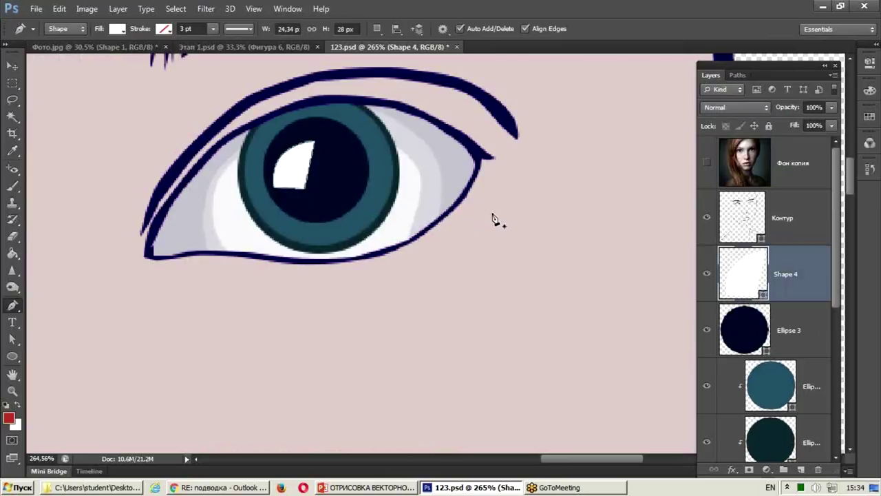
- Add a layer mask to Shape 4 and pick the Brush tool with black as the colour
click(749, 471)
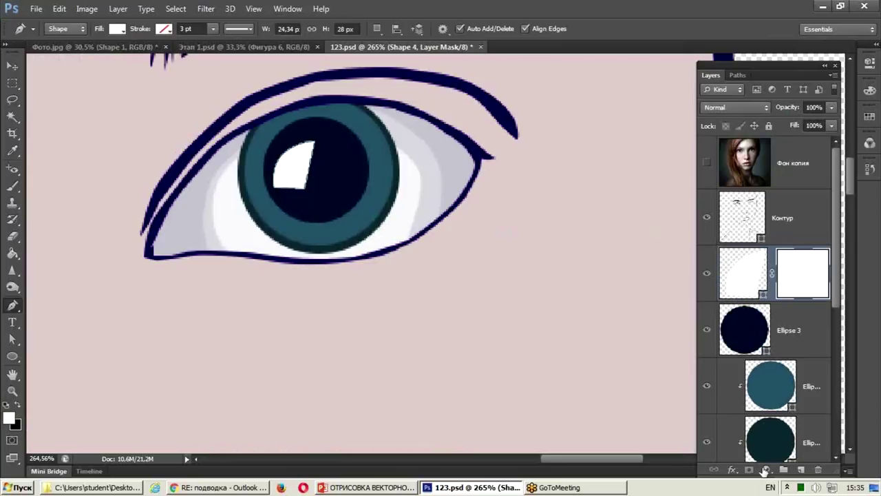
click(12, 187)
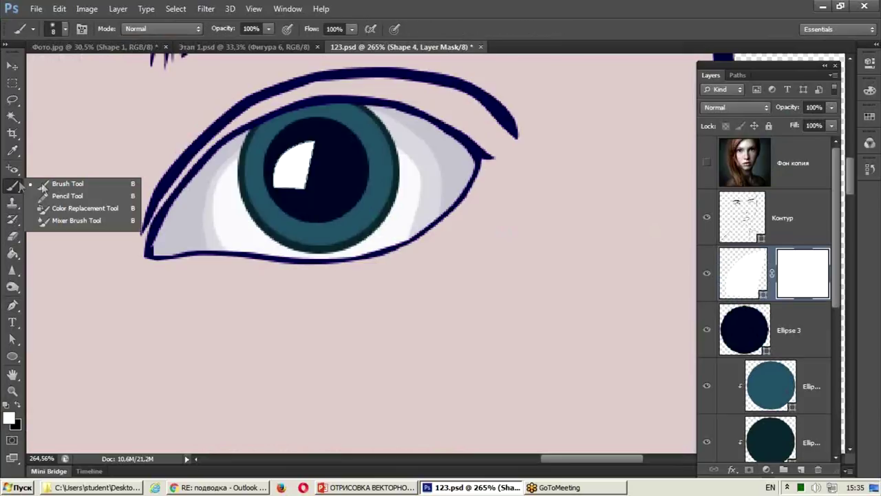
click(59, 184)
key(x)
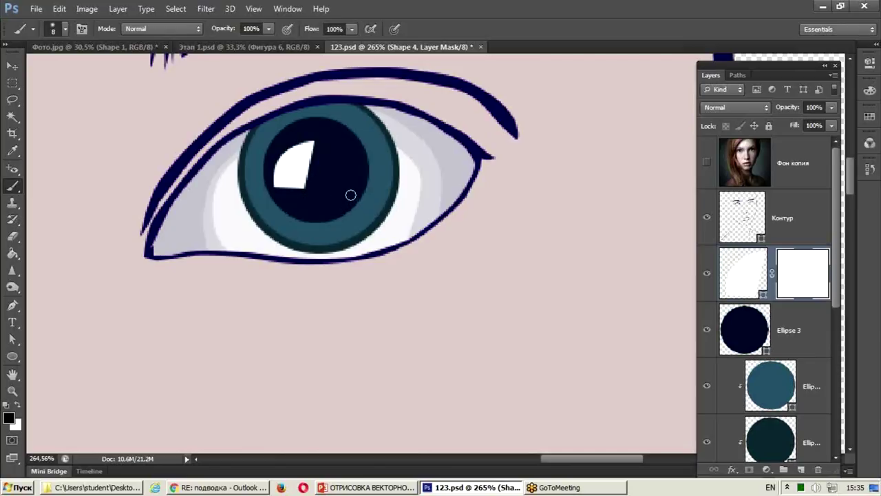
- Set the brush to 28 px with 8% hardness and mask away the highlight's top-right corner
right_click(343, 182)
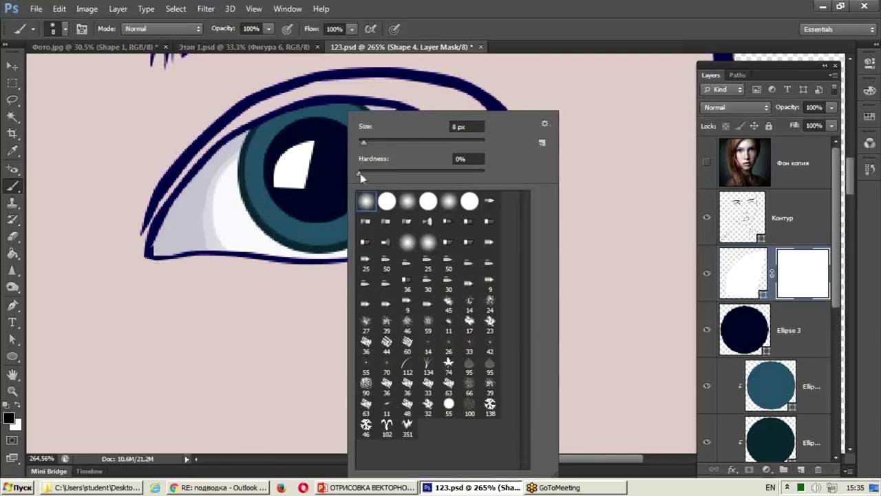
click(375, 174)
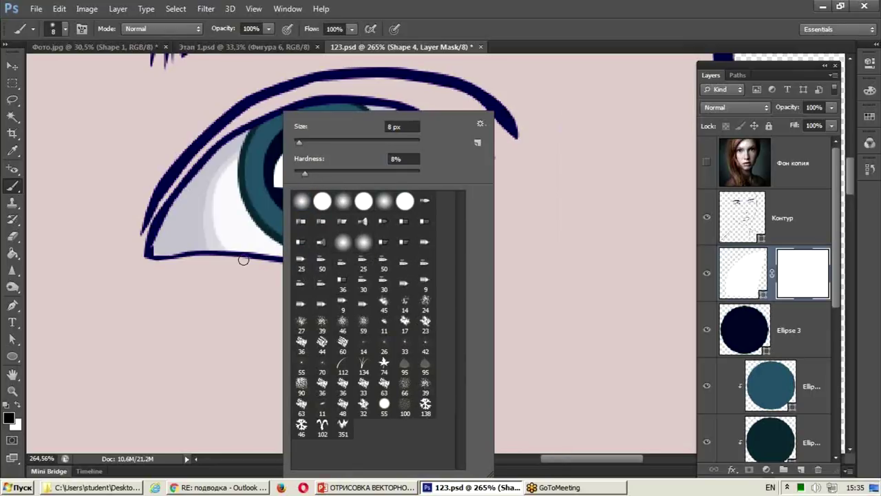
drag(306, 173, 309, 174)
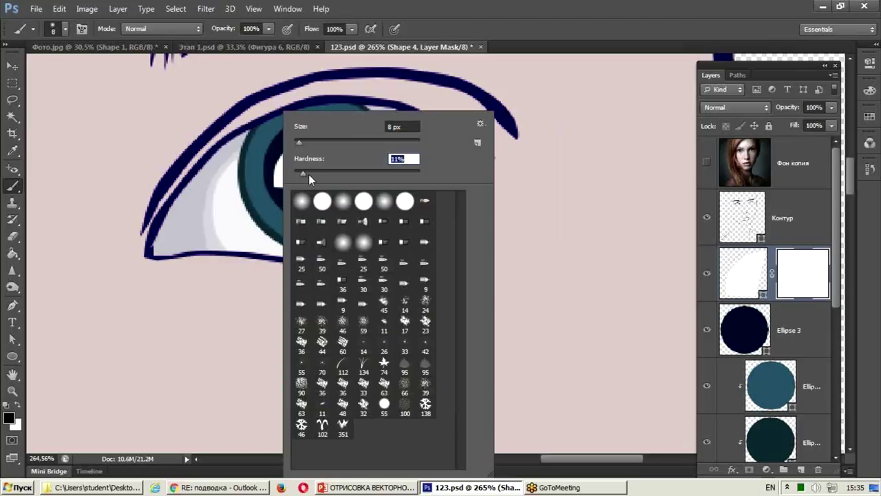
drag(299, 141, 311, 141)
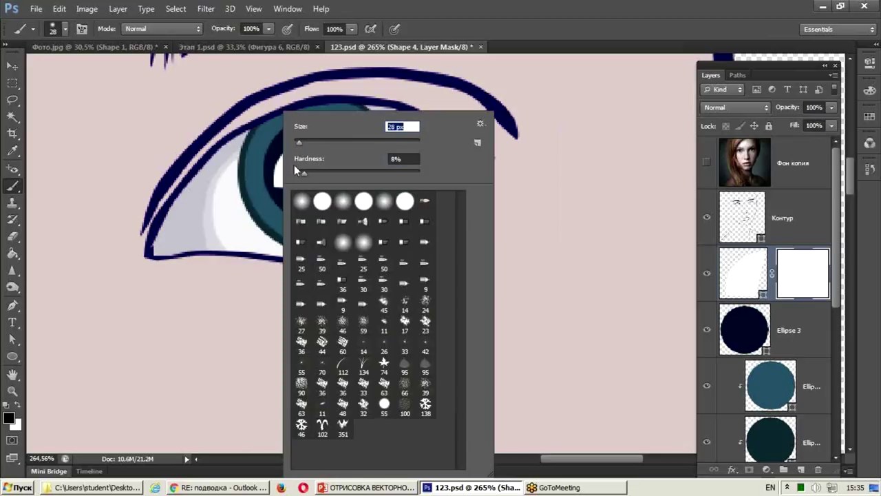
key(Return)
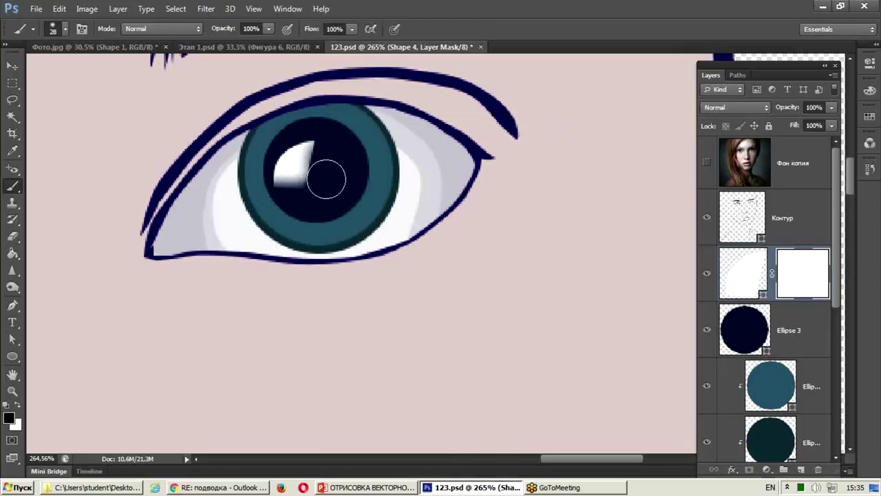
mouse_move(328, 126)
mouse_down()
mouse_move(284, 128)
mouse_move(259, 181)
mouse_up()
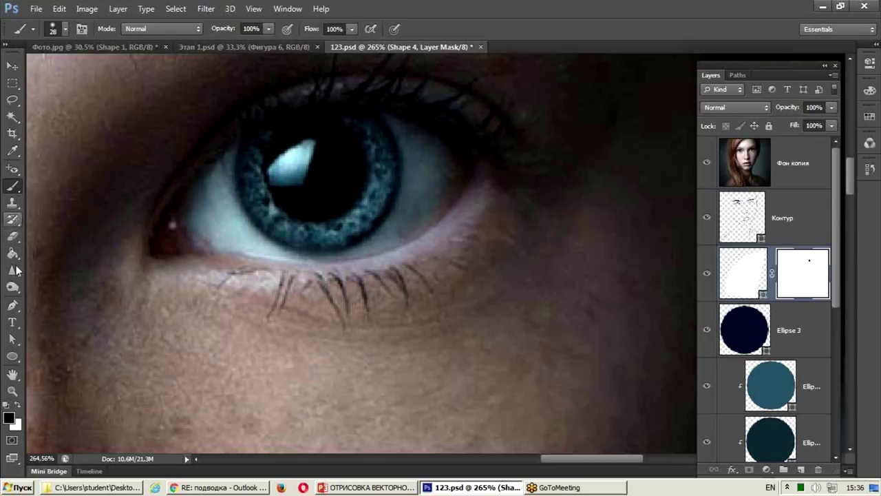
- Pen-draw Shape 5 around the inner corner of the eye
click(12, 306)
click(197, 172)
click(178, 208)
click(188, 227)
click(198, 249)
drag(223, 260, 191, 261)
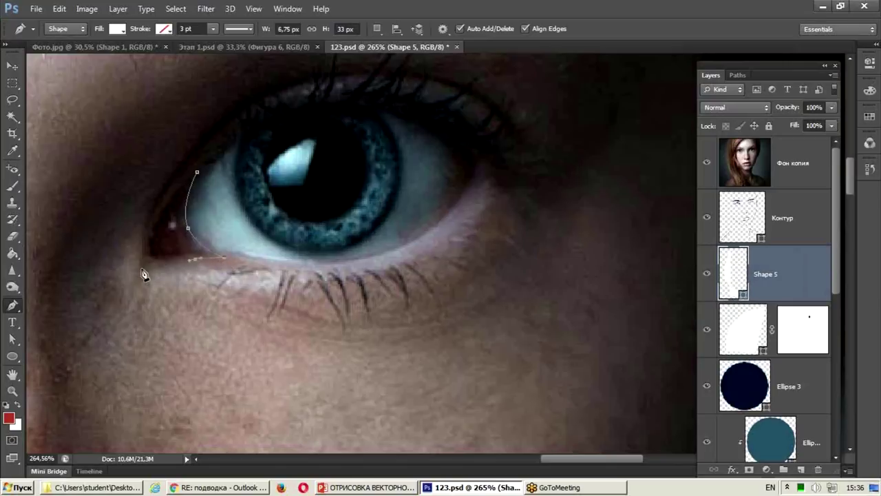
click(143, 268)
click(146, 212)
click(172, 177)
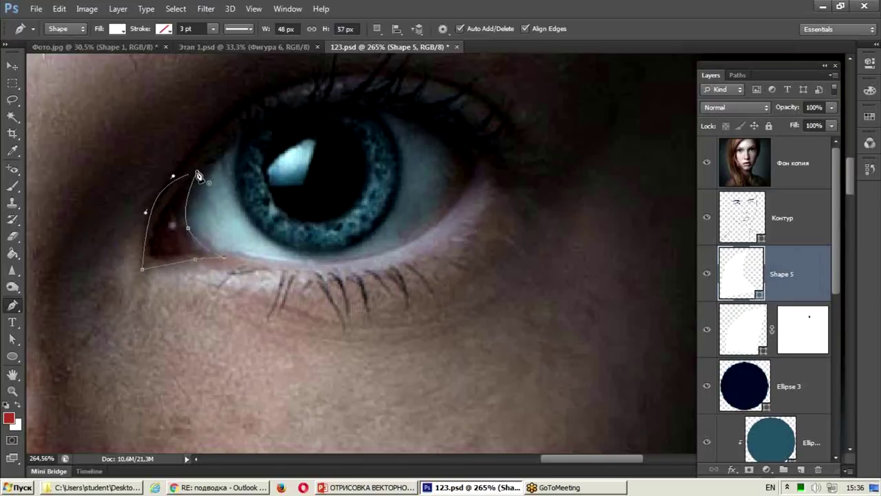
- Fill Shape 5 muted rose 6d4751, move it below the pupil circle, and clip it into the eye
click(189, 238)
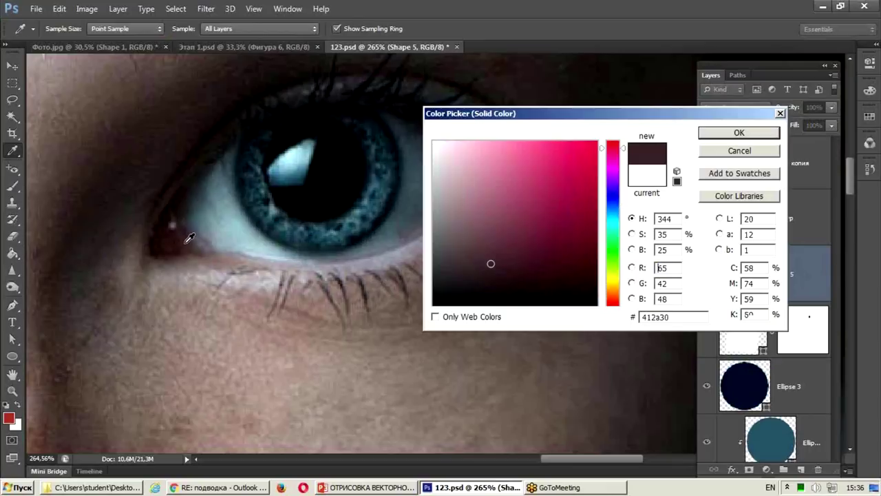
click(491, 235)
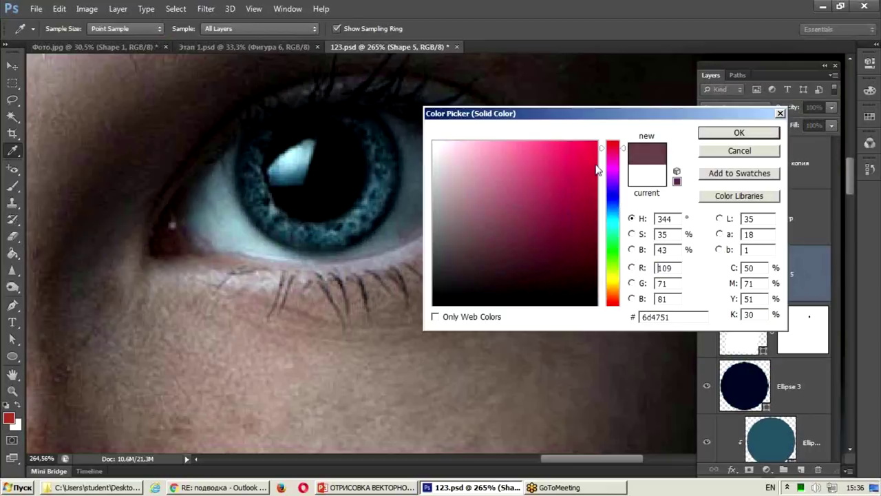
click(723, 133)
mouse_move(730, 335)
mouse_down()
mouse_move(784, 340)
mouse_move(787, 396)
mouse_up()
scroll(772, 310, down, 5)
scroll(768, 243, up, 2)
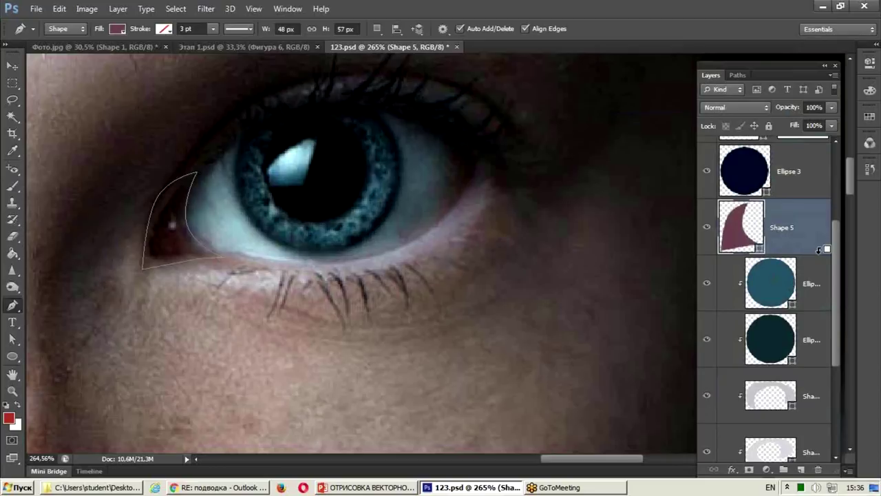
alt+click(820, 249)
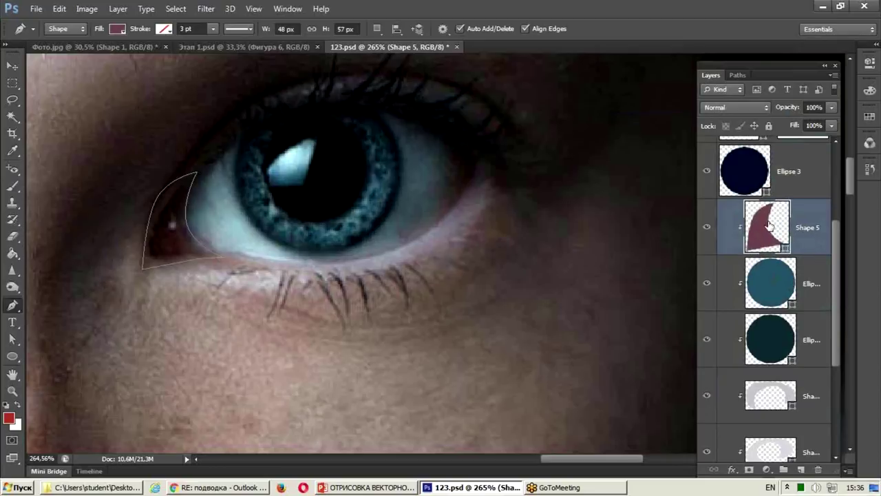
scroll(744, 279, up, 3)
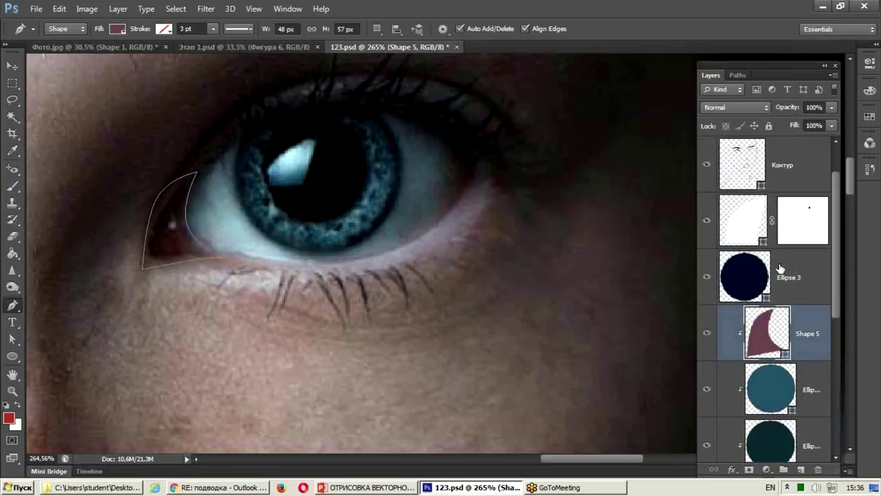
scroll(774, 266, up, 2)
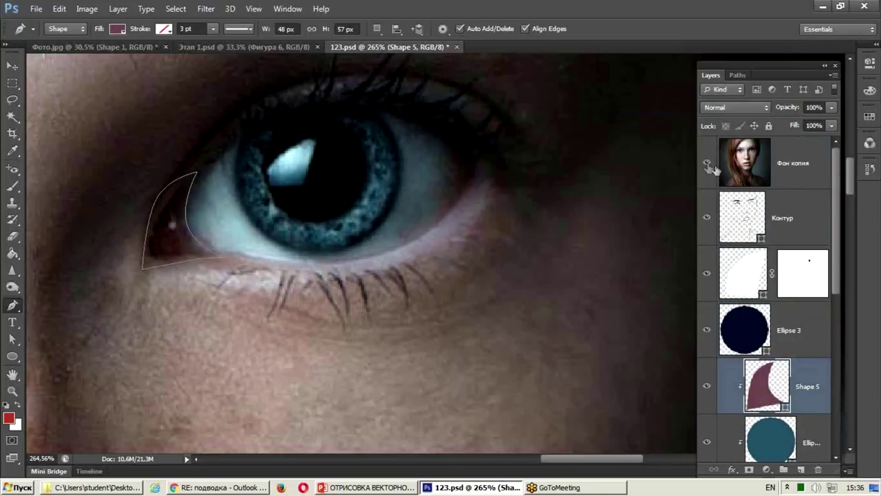
click(707, 164)
click(707, 164)
- Pen-draw Shape 6 over the inner eye corner
click(169, 197)
drag(171, 236, 185, 253)
click(181, 253)
click(150, 261)
click(145, 226)
click(169, 198)
- Fill Shape 6 dark brown 24110d sampled from the photo and clip it to the layer below
double_click(747, 387)
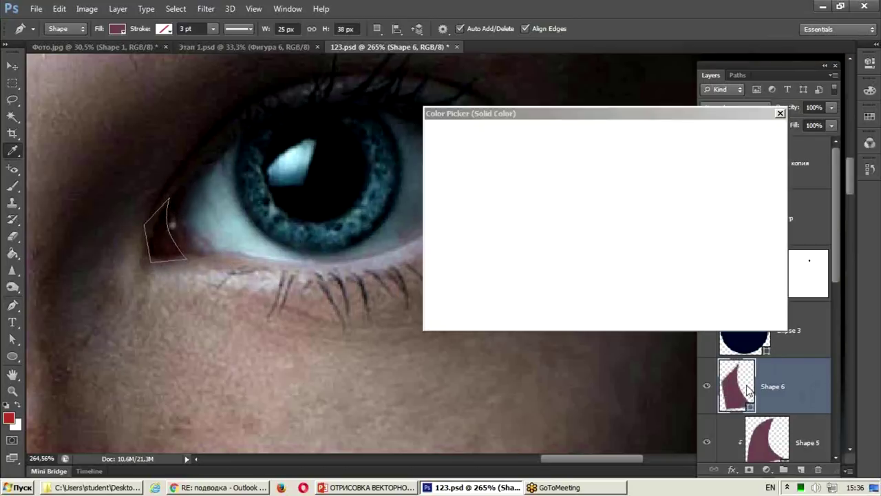
click(173, 234)
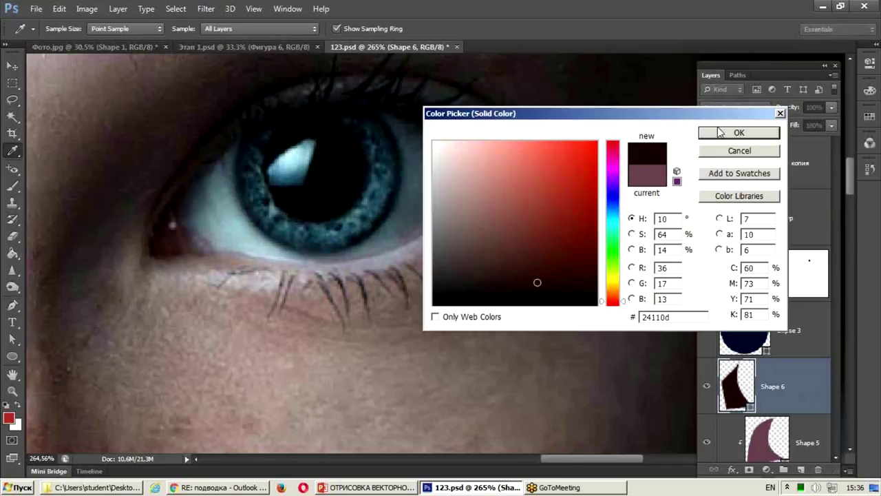
click(720, 132)
alt+click(803, 416)
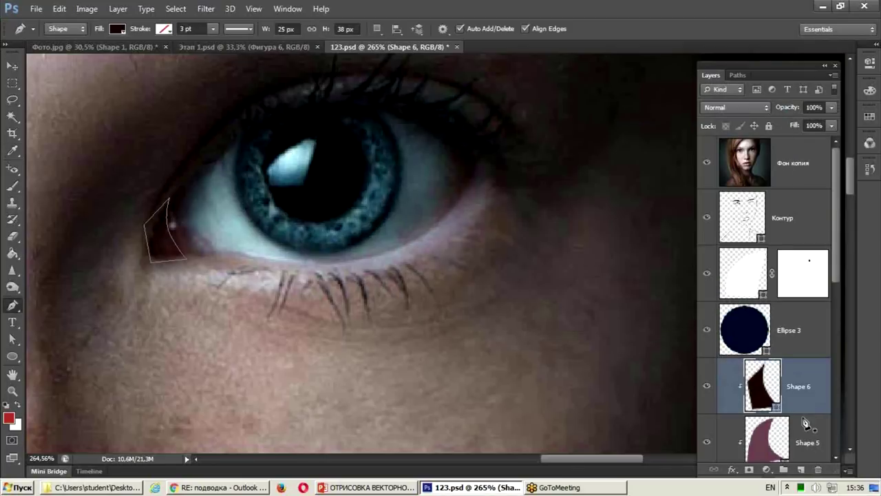
click(12, 356)
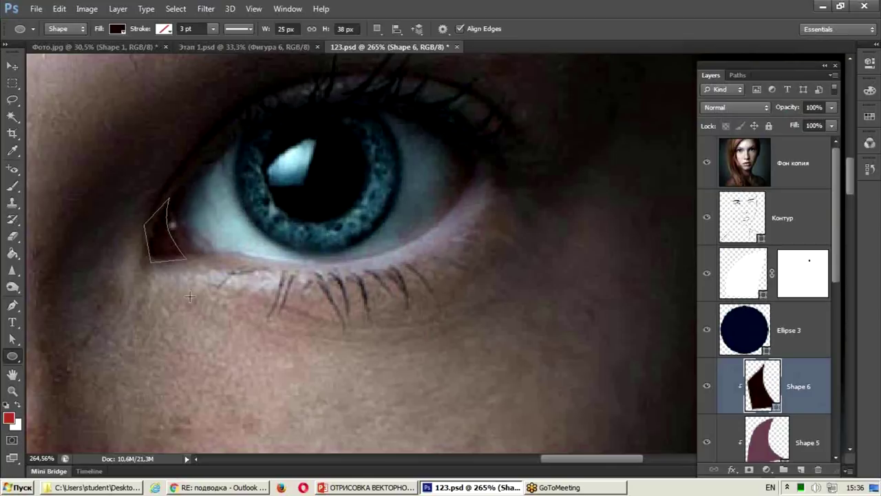
- Draw Ellipse 4 at the inner eye corner and fill it pure white
drag(162, 218, 184, 235)
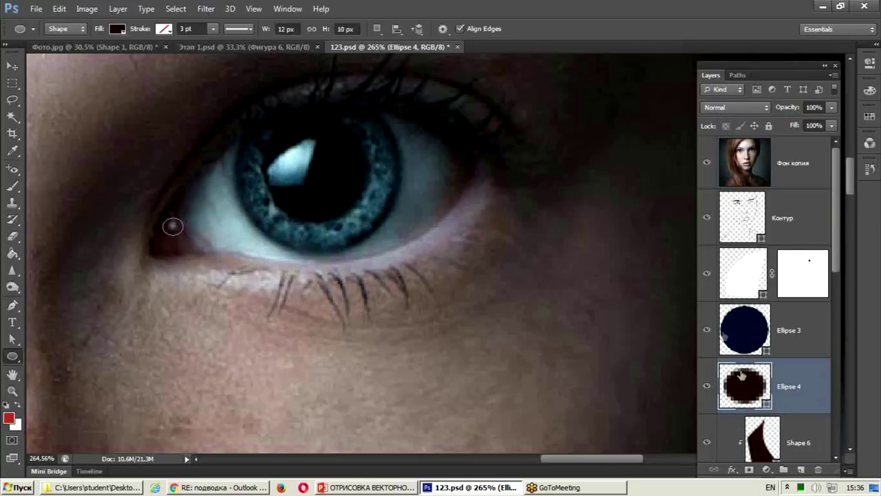
double_click(745, 382)
drag(460, 143, 423, 129)
click(702, 134)
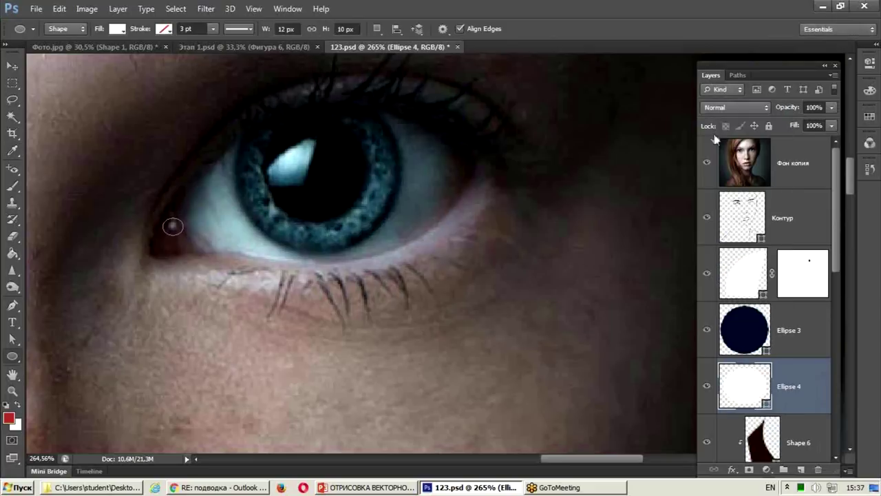
click(707, 163)
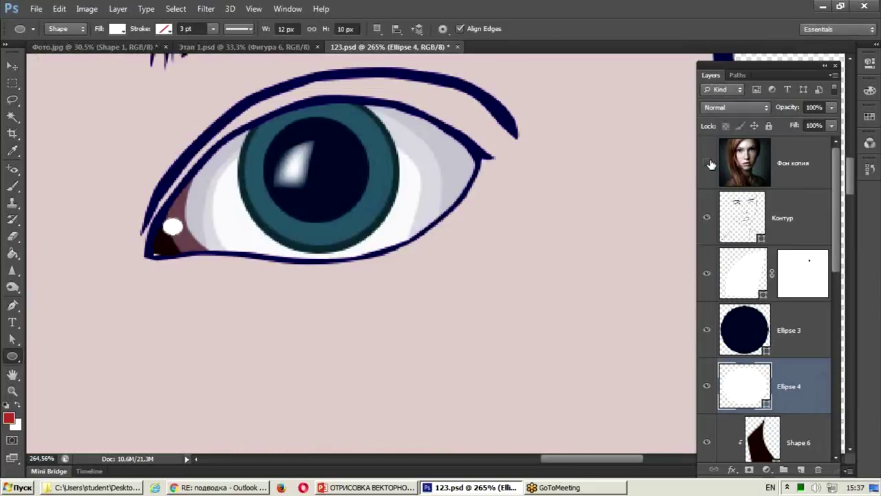
- Shrink Ellipse 4 to 9 × 7 px and set its opacity to 50%
key(ctrl+t)
drag(176, 230, 174, 228)
key(Return)
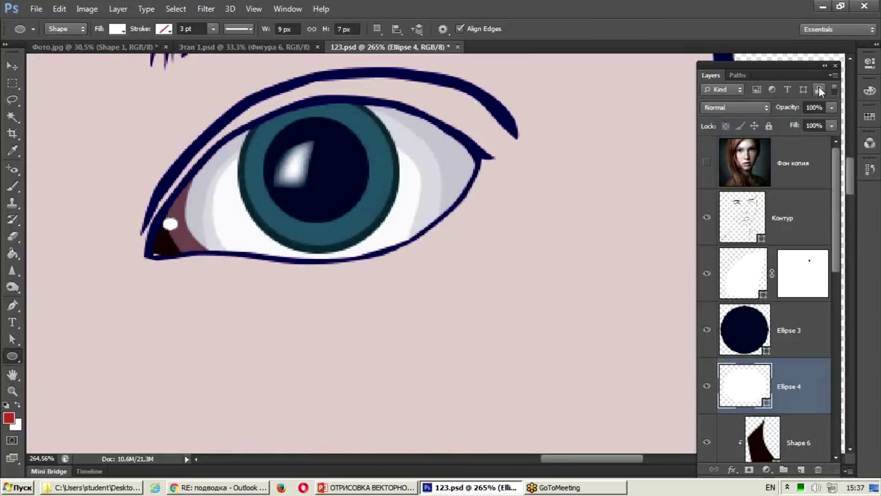
drag(790, 112, 758, 122)
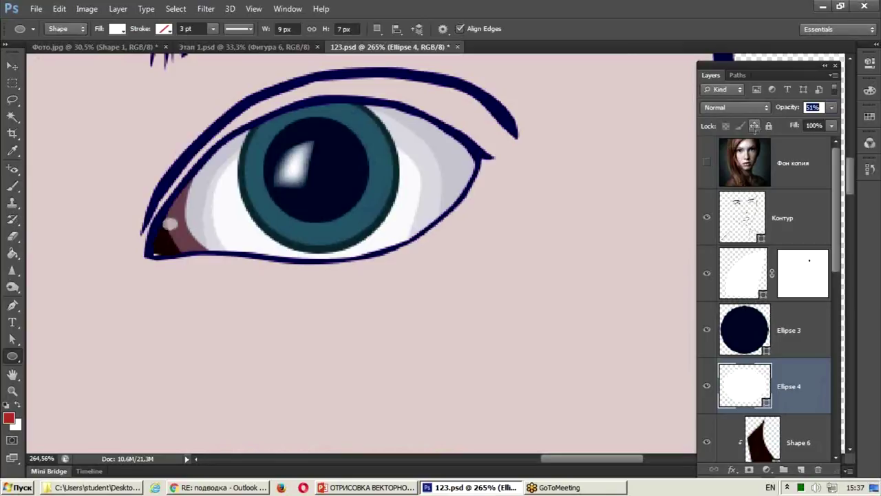
text(50)
key(Return)
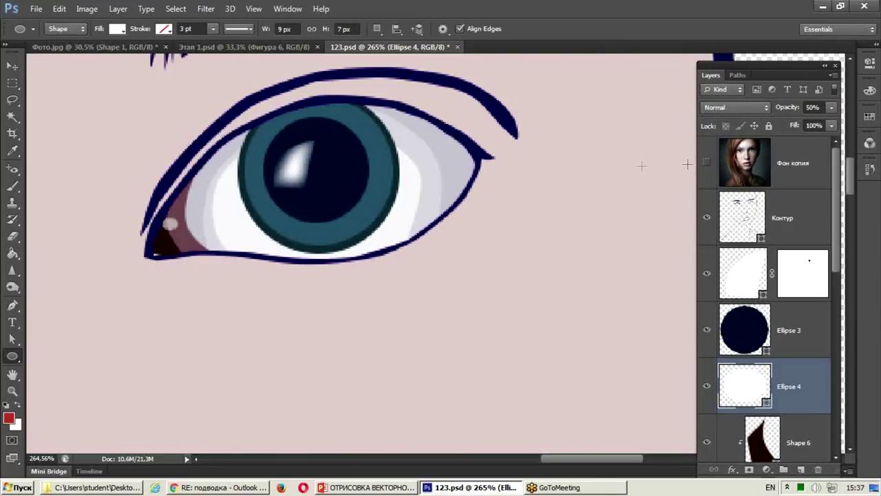
click(706, 162)
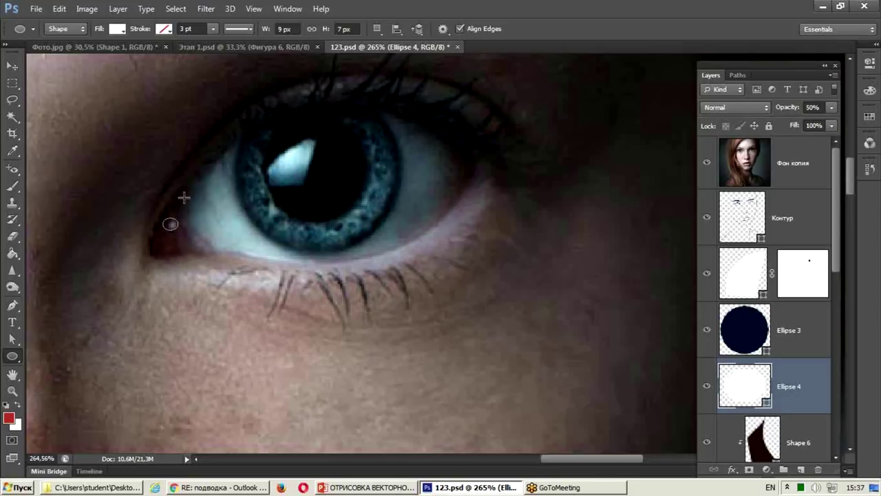
- Hide the reference photo and select the eye layers from the top one down to Shape 1
click(706, 163)
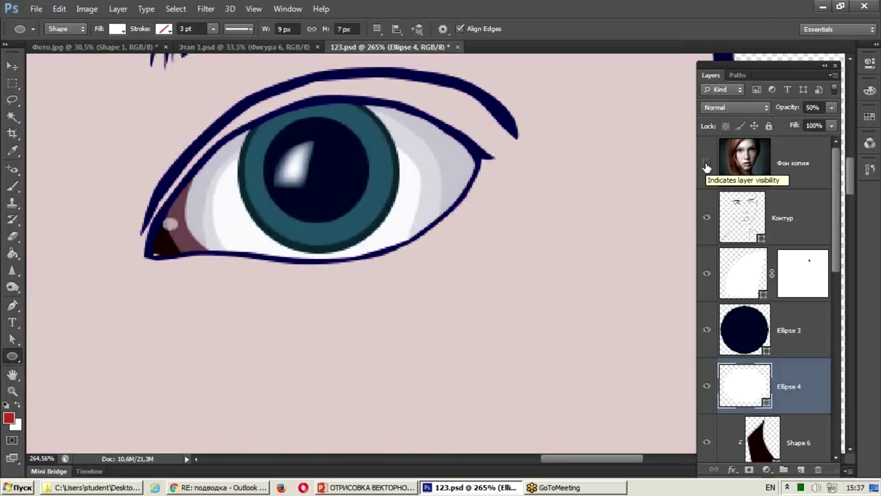
scroll(168, 227, down, 3)
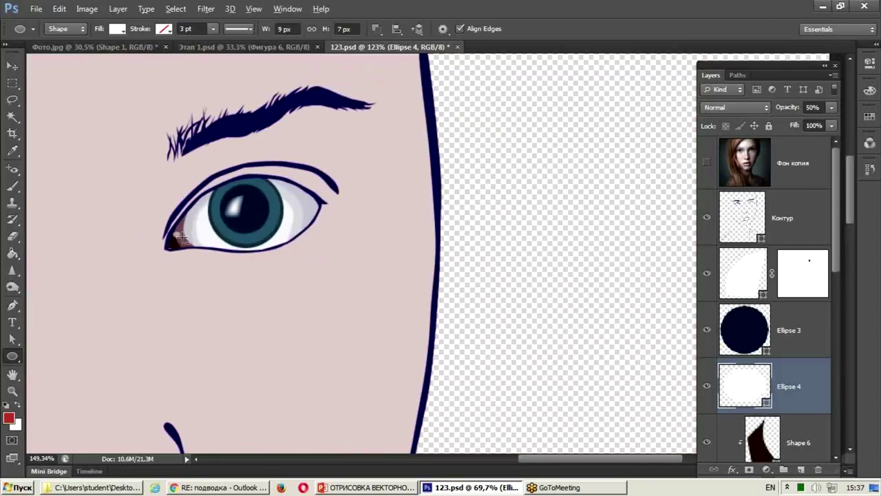
scroll(275, 234, down, 3)
scroll(443, 270, down, 2)
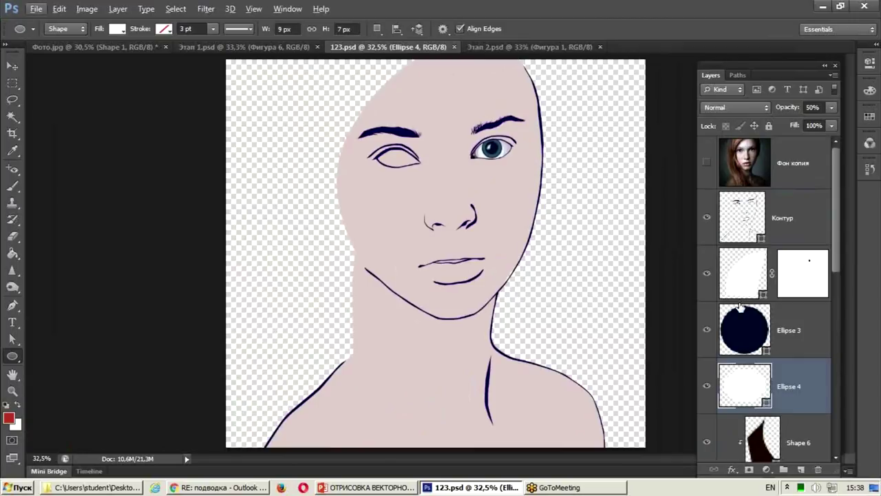
scroll(786, 330, down, 3)
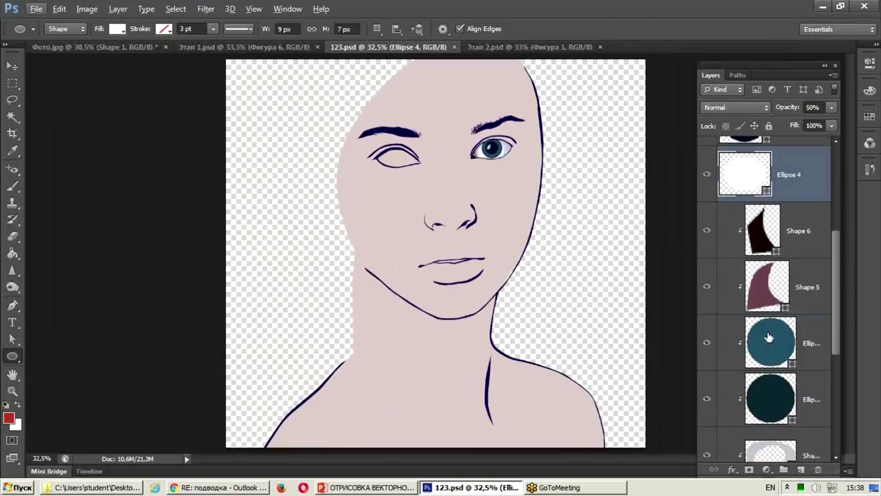
scroll(779, 332, down, 3)
scroll(772, 334, down, 3)
scroll(770, 335, up, 3)
scroll(769, 335, up, 3)
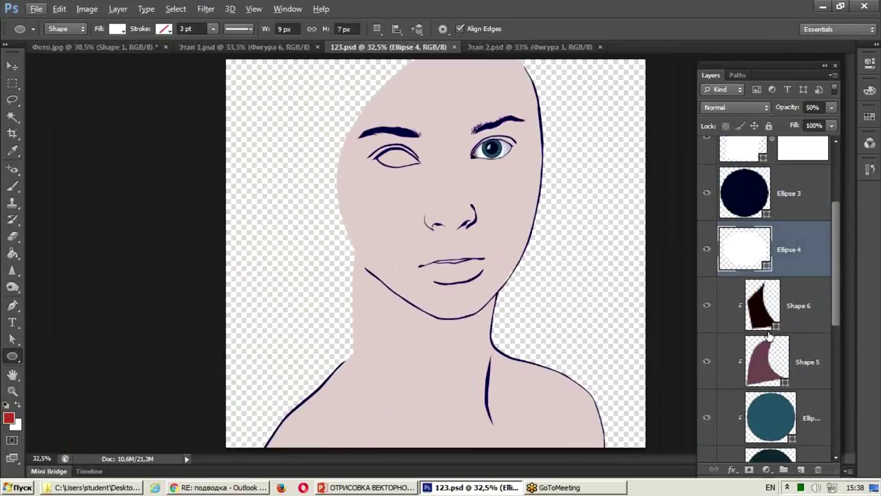
scroll(769, 335, up, 3)
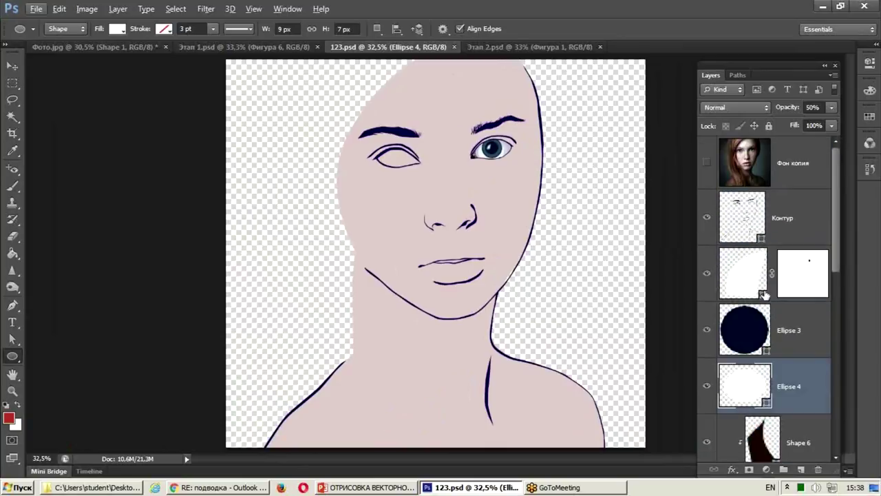
click(796, 272)
scroll(761, 310, down, 3)
scroll(760, 311, down, 2)
scroll(760, 310, down, 2)
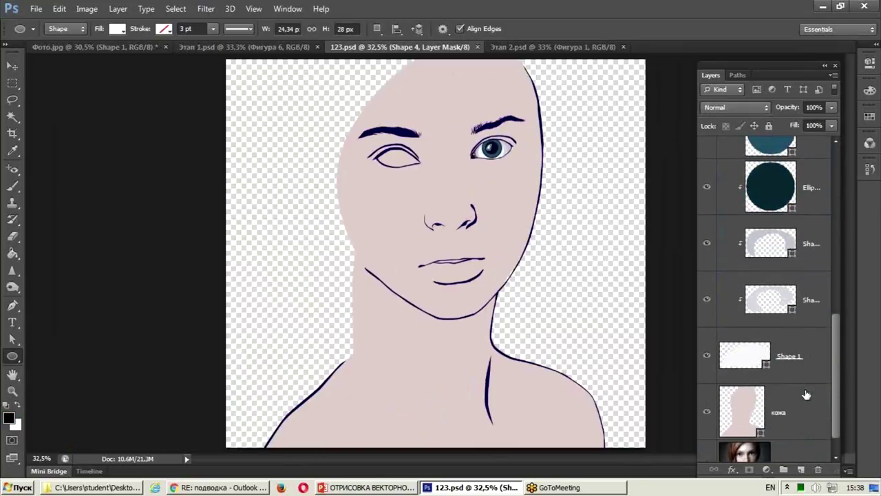
shift+click(803, 358)
scroll(789, 297, up, 5)
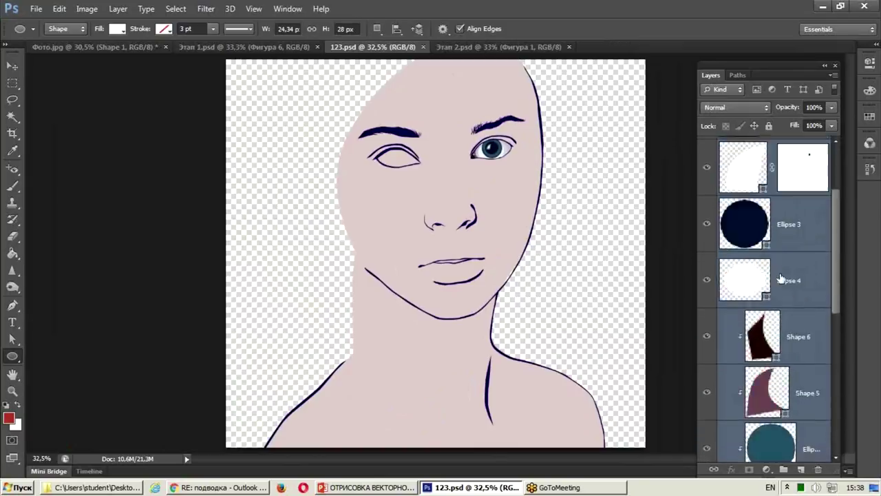
scroll(780, 279, up, 2)
scroll(785, 282, down, 4)
scroll(780, 303, down, 4)
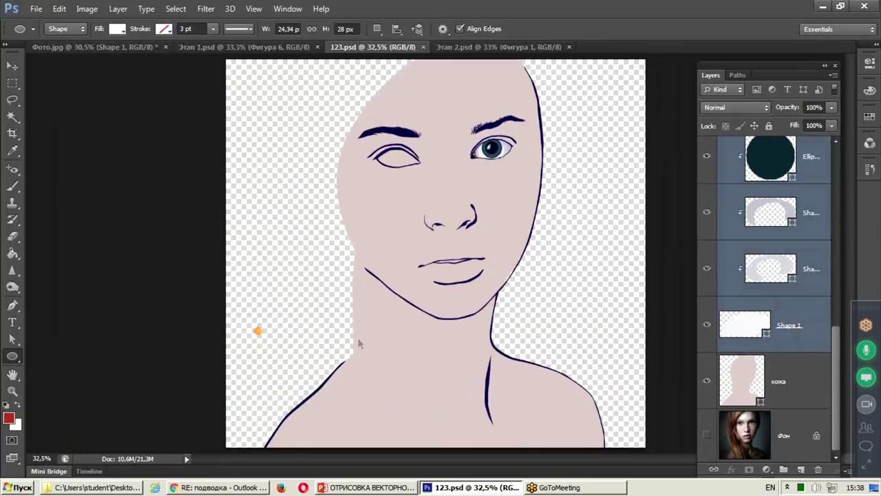
- Group the selected eye layers and rename the group Глаза
mouse_move(111, 157)
mouse_down()
mouse_move(108, 211)
mouse_move(138, 206)
mouse_move(125, 187)
mouse_up()
mouse_move(135, 172)
mouse_down()
mouse_move(175, 172)
mouse_move(198, 206)
mouse_move(218, 186)
mouse_move(204, 208)
mouse_up()
mouse_move(252, 165)
mouse_down()
mouse_move(277, 161)
mouse_move(272, 185)
mouse_up()
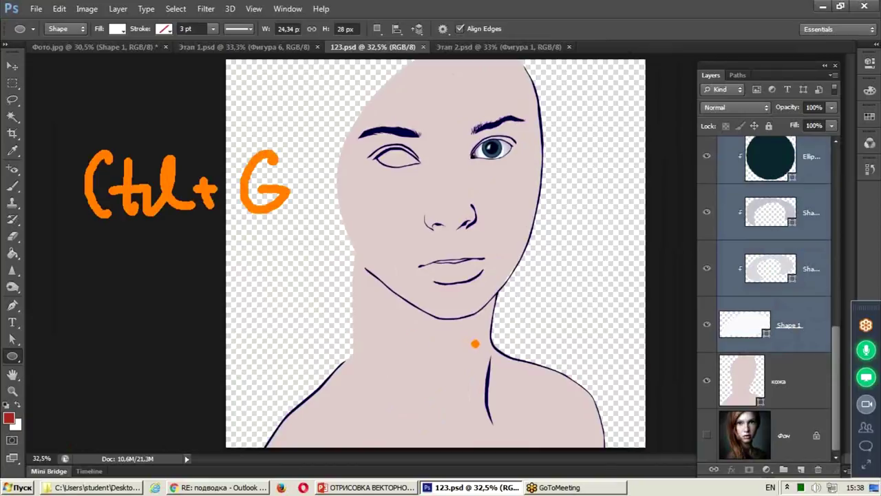
key(Escape)
key(ctrl+g)
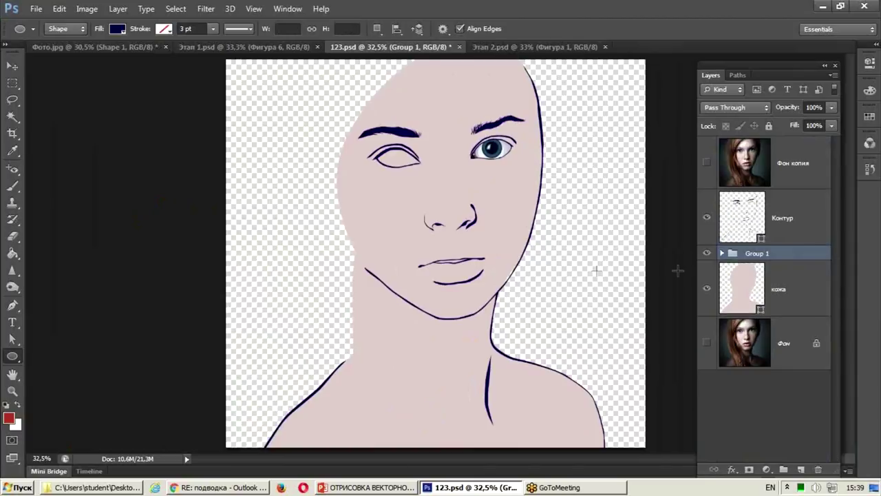
double_click(757, 254)
text(u)
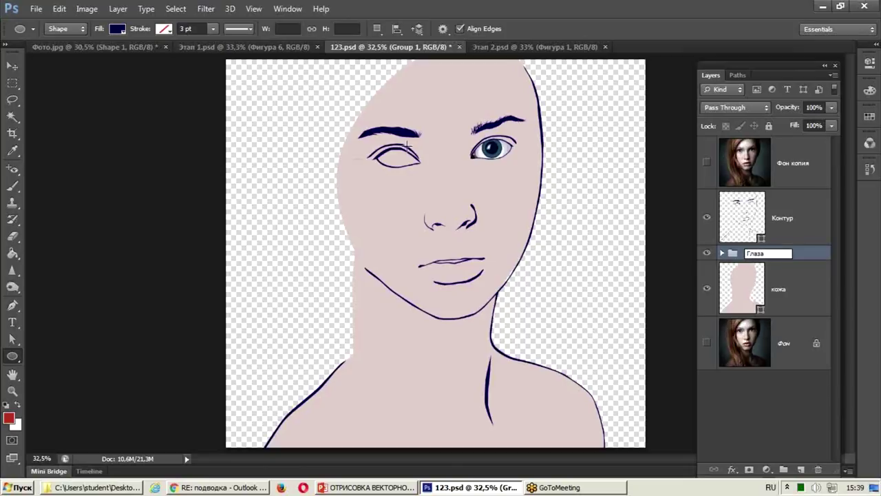
key(Return)
click(753, 287)
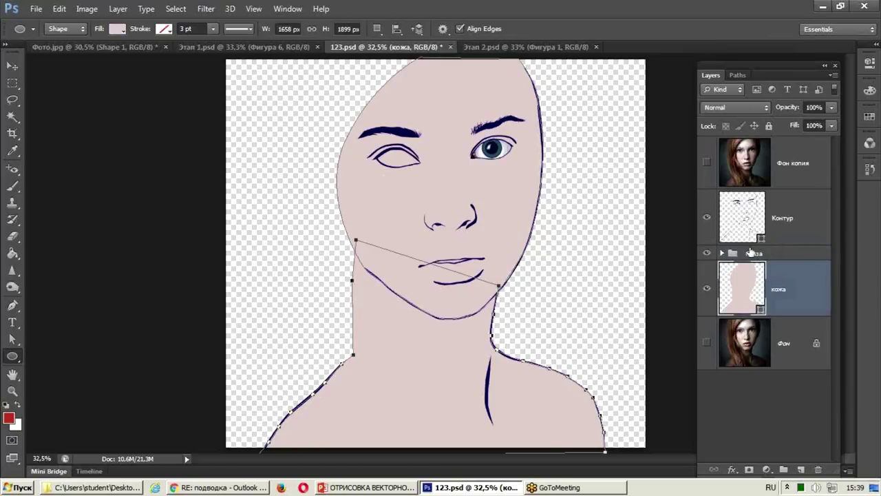
- In Этап 2, trace the first lip shape with the Pen and fill it with pink sampled from the photo
key(ctrl+Tab)
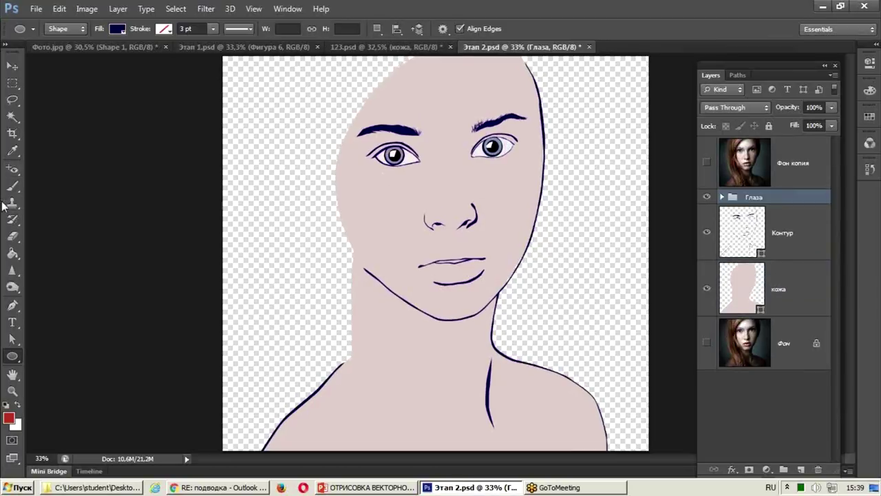
click(13, 305)
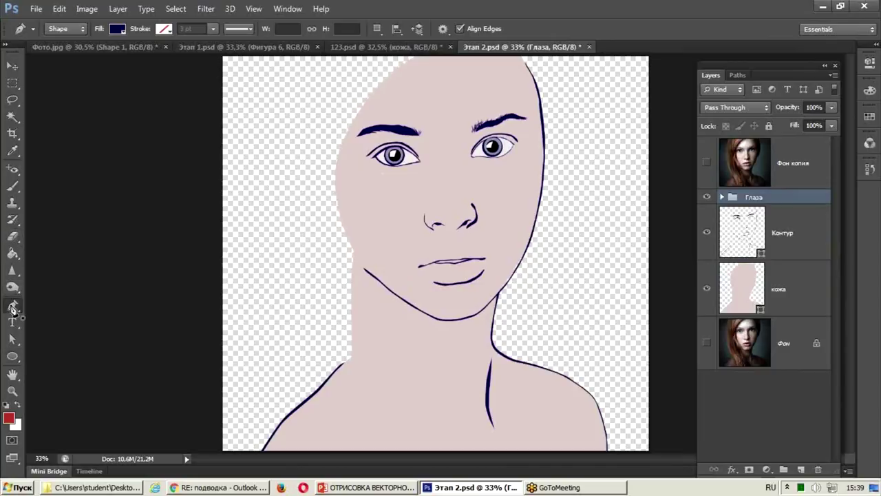
scroll(475, 300, up, 3)
scroll(478, 299, up, 2)
mouse_move(478, 299)
mouse_down()
mouse_move(378, 339)
mouse_move(353, 331)
mouse_up()
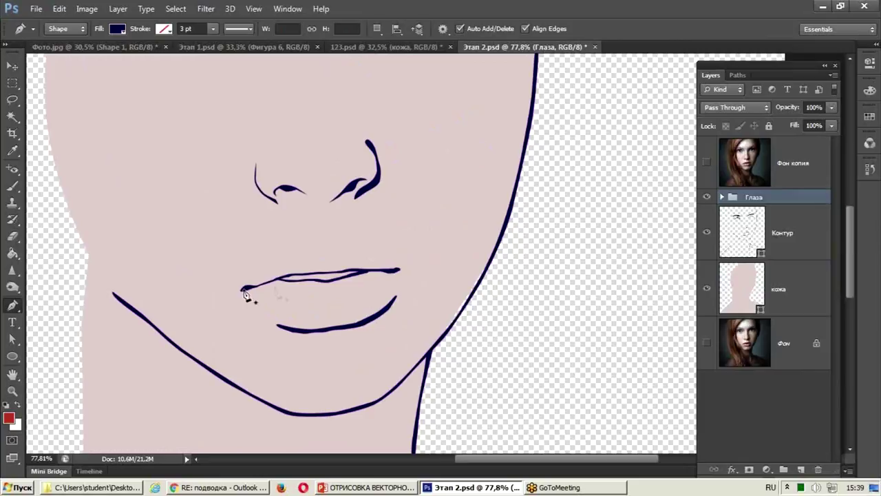
click(243, 290)
scroll(278, 292, up, 2)
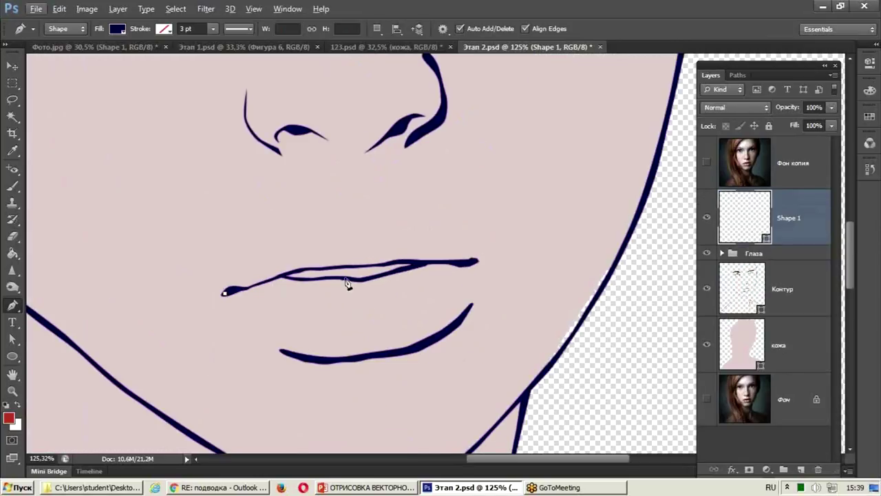
drag(280, 277, 354, 281)
click(300, 281)
click(384, 276)
click(415, 265)
click(439, 262)
click(470, 262)
click(415, 350)
click(361, 357)
click(309, 361)
click(281, 352)
click(224, 293)
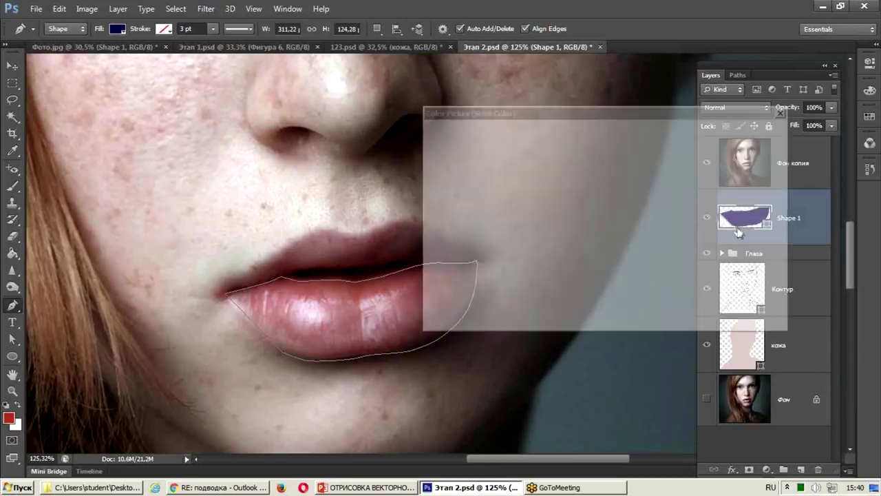
click(308, 288)
click(716, 136)
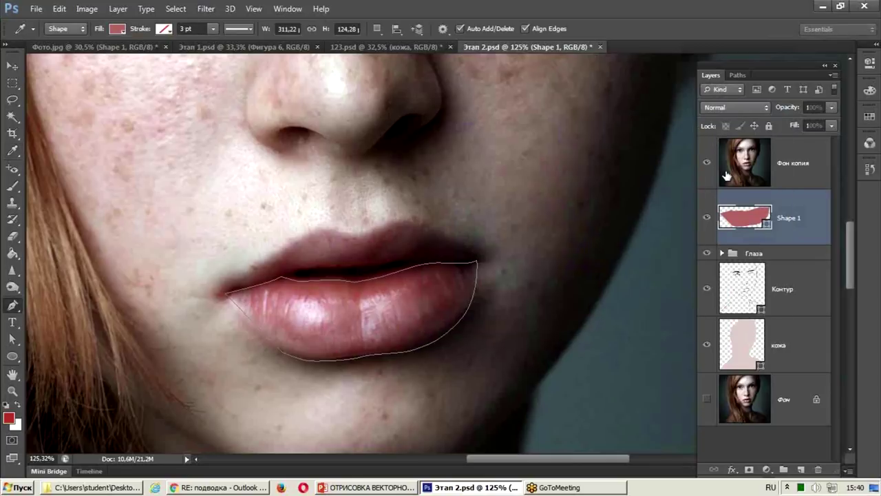
- Draw the upper-lip Shape 2 and move the Контур line art above the lip shapes
click(706, 160)
click(707, 160)
click(707, 160)
click(706, 163)
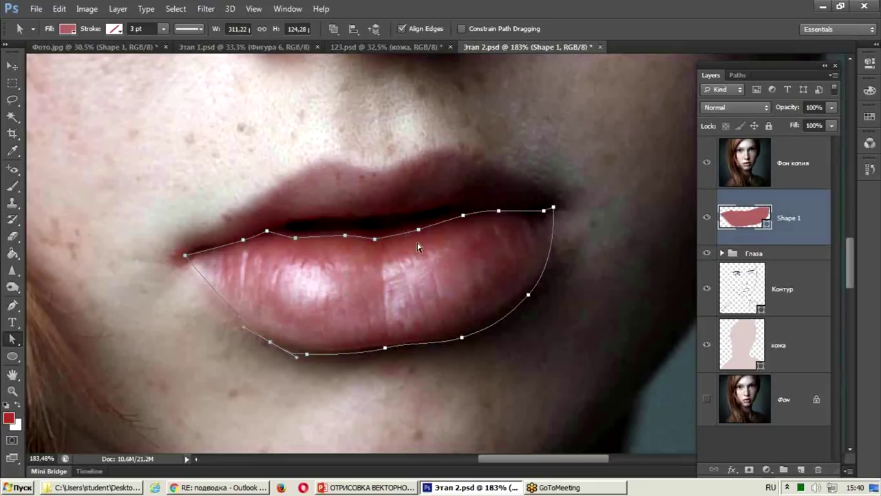
key(p)
click(175, 254)
click(231, 224)
drag(336, 158, 306, 173)
drag(478, 159, 495, 167)
mouse_move(542, 182)
mouse_down()
mouse_move(549, 186)
mouse_move(531, 213)
mouse_up()
click(562, 204)
click(493, 211)
click(448, 207)
click(421, 209)
click(367, 218)
click(339, 218)
click(275, 227)
click(175, 254)
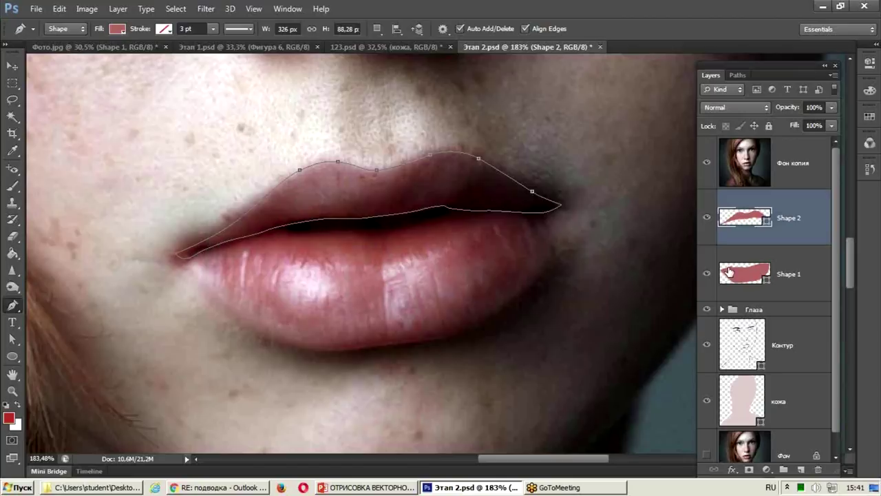
click(707, 163)
drag(792, 343, 778, 203)
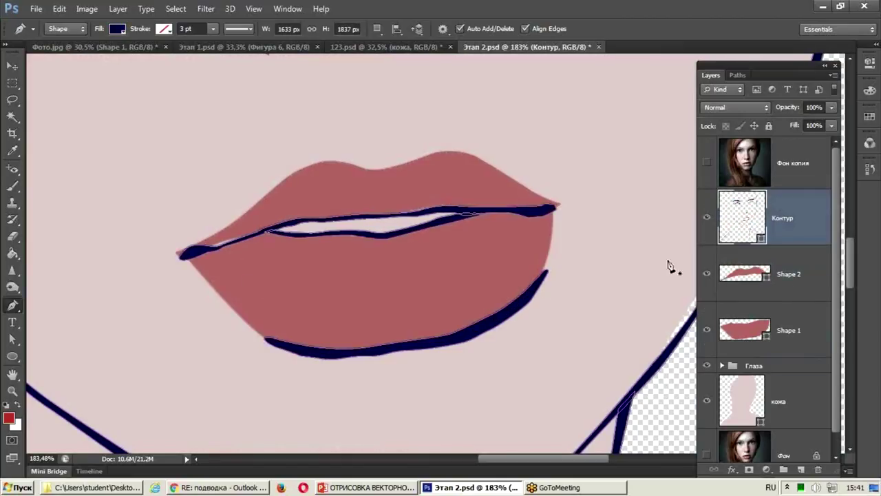
- Draw a mouth-opening Shape 3, fill it dark brown 322c2b, and move it below the lips
click(792, 274)
key(a)
click(13, 311)
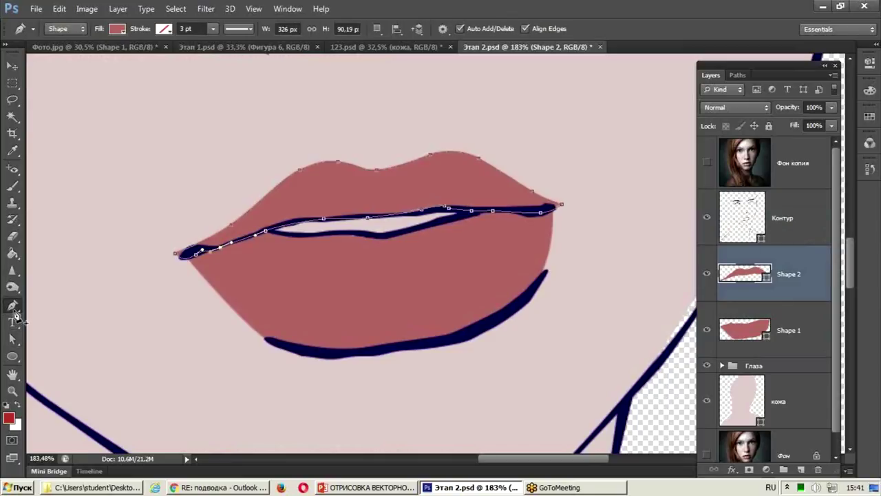
click(252, 241)
click(467, 190)
click(497, 228)
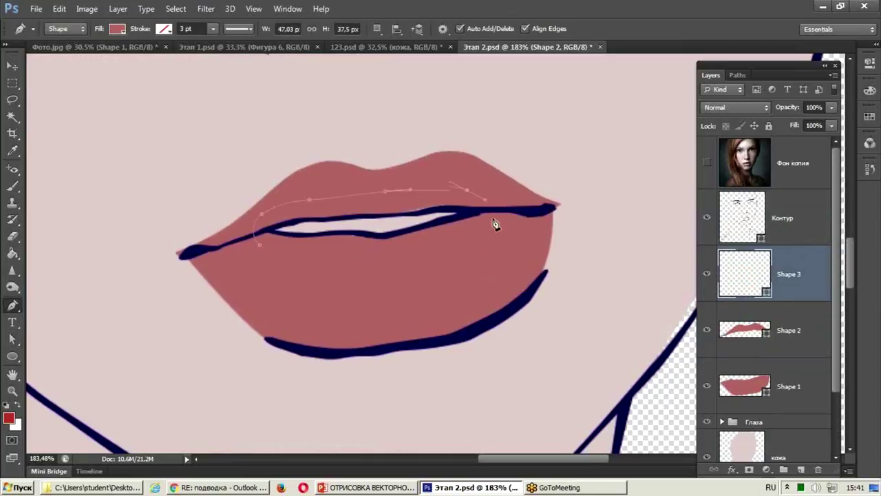
click(261, 246)
click(262, 248)
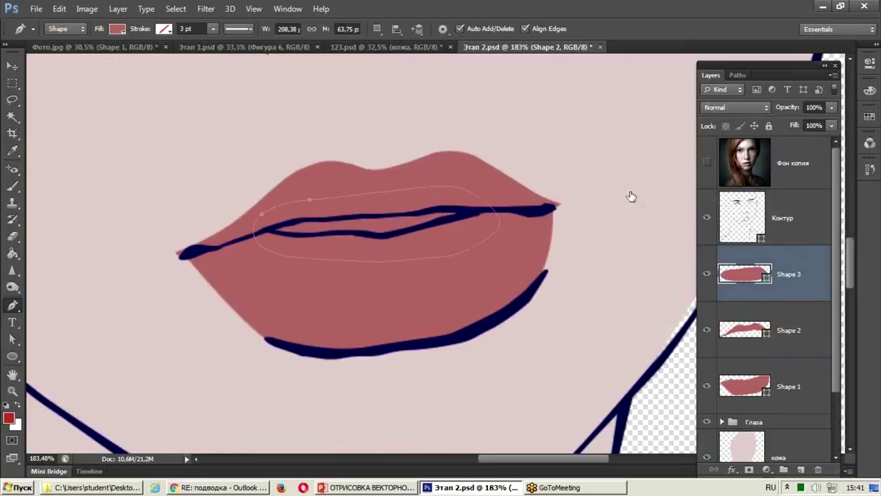
double_click(741, 279)
mouse_move(476, 264)
mouse_down()
mouse_move(460, 281)
mouse_move(454, 273)
mouse_up()
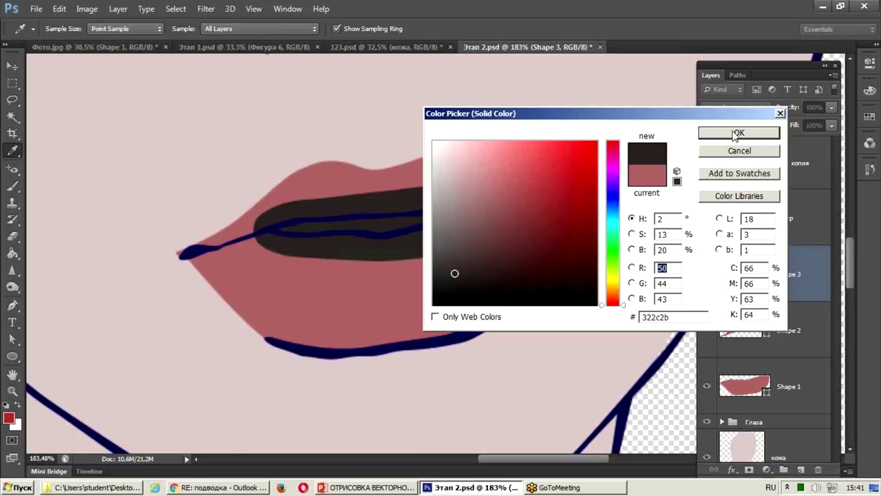
click(734, 135)
drag(797, 290, 796, 408)
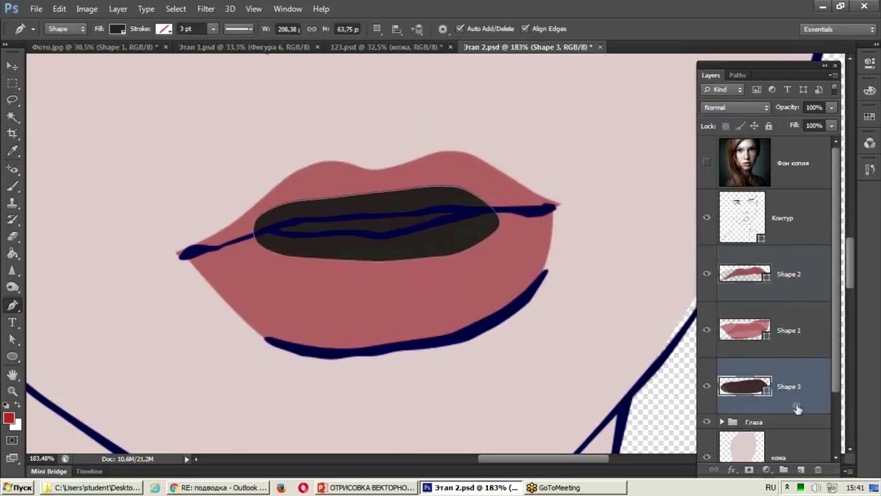
- With the photo shown, trace a new shape along the lip line
scroll(337, 228, down, 3)
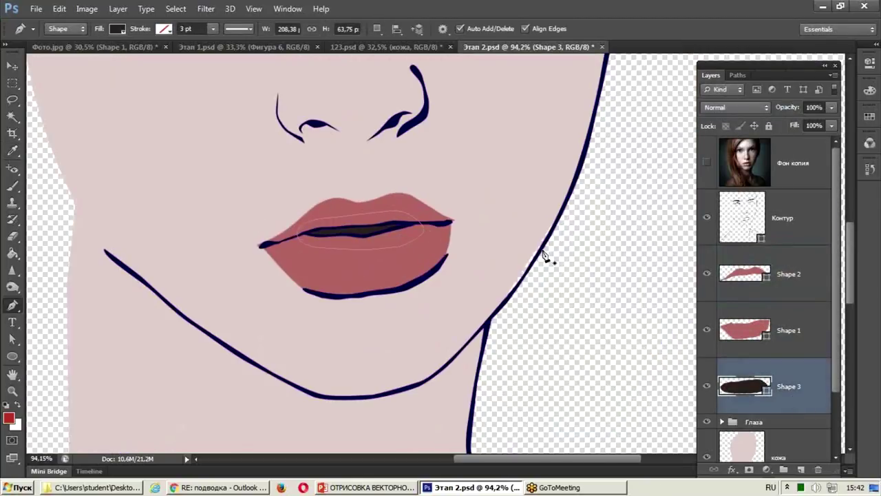
click(707, 162)
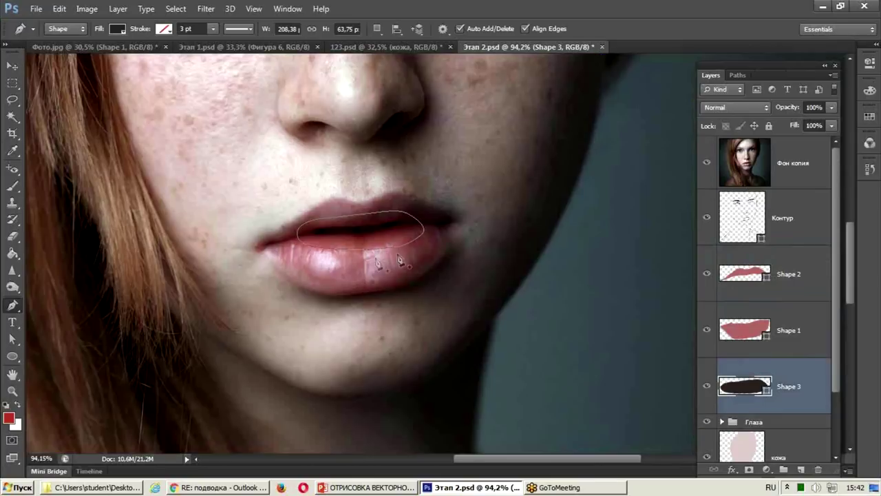
scroll(403, 260, up, 2)
click(213, 243)
click(264, 229)
click(309, 225)
click(353, 226)
click(409, 216)
click(469, 206)
click(501, 227)
click(455, 233)
click(370, 253)
click(306, 253)
click(213, 243)
key(Return)
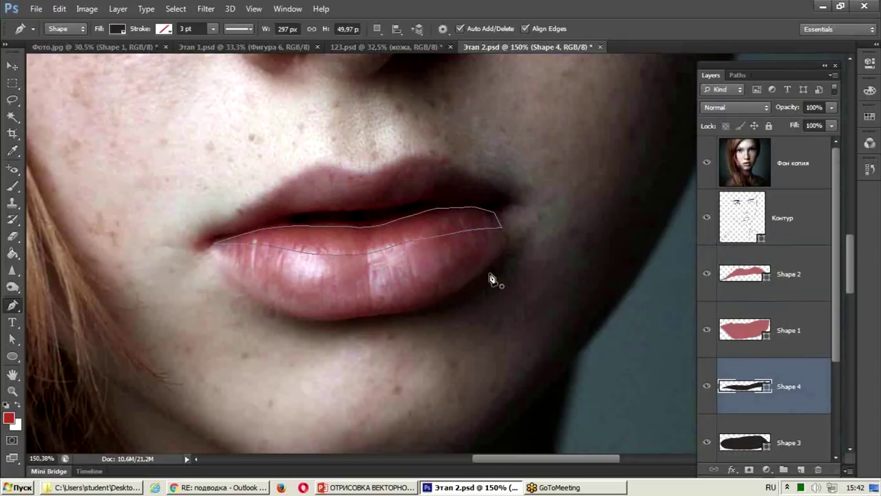
- Set the path operation to Combine Shapes and add the lower-lip outline to that shape
click(379, 29)
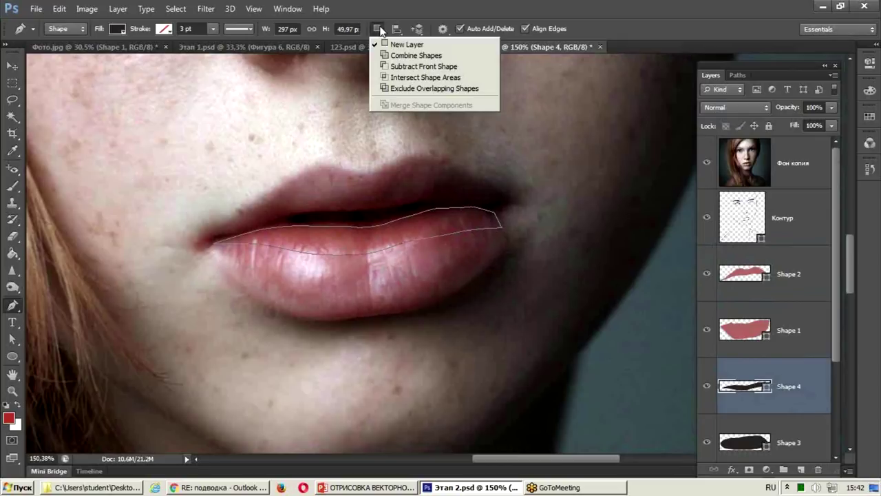
click(416, 57)
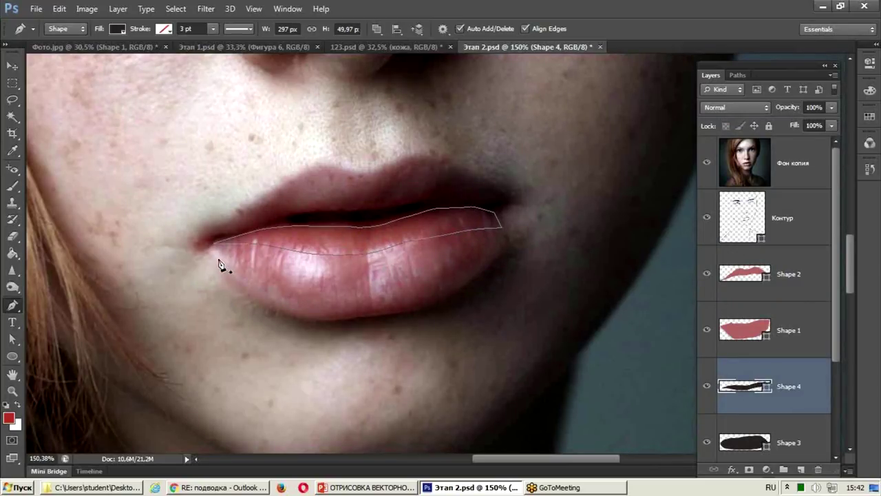
drag(334, 301, 372, 295)
drag(430, 285, 470, 272)
click(502, 237)
click(491, 255)
drag(439, 308, 438, 307)
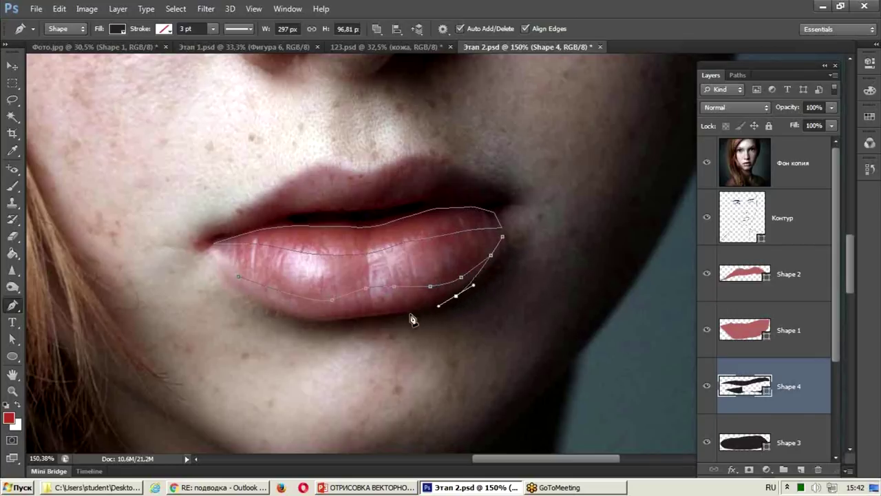
drag(325, 322, 256, 301)
click(240, 283)
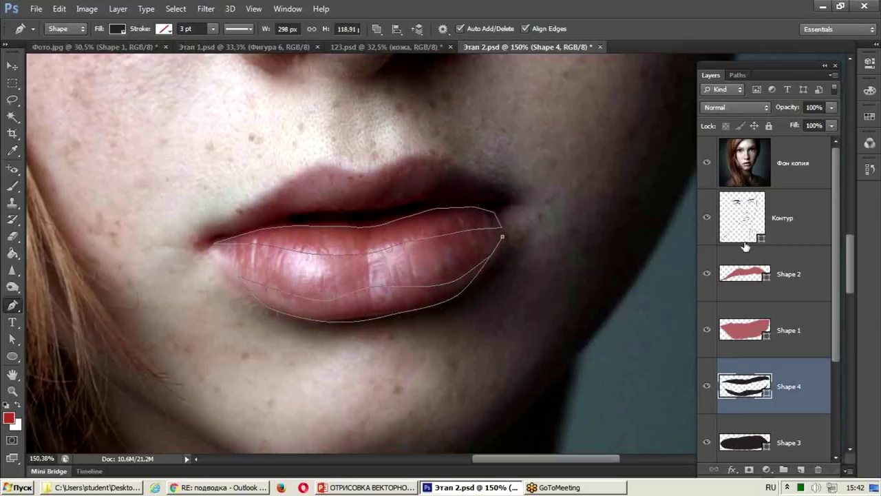
- Move Shape 4 above Shape 1 and fill it with lip colour 9b5e5c sampled from the photo
click(706, 162)
double_click(745, 386)
click(563, 238)
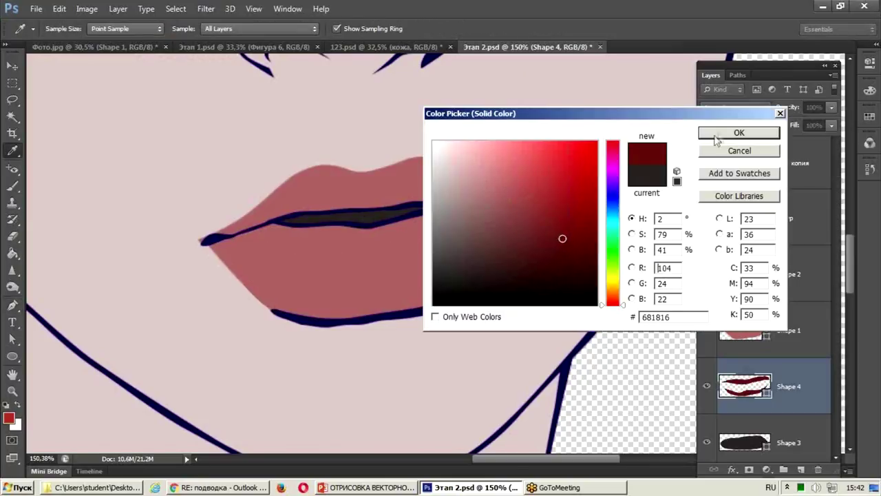
click(716, 134)
drag(745, 386, 747, 324)
double_click(745, 334)
drag(520, 214, 499, 205)
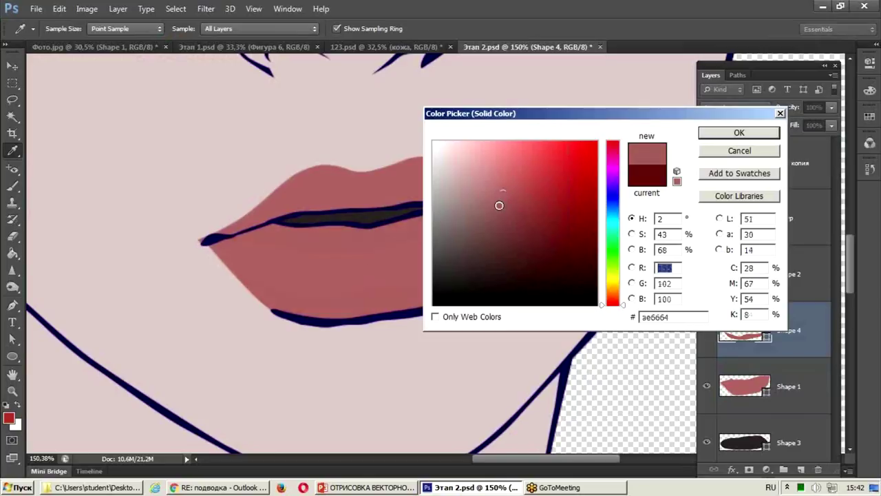
click(738, 132)
click(747, 165)
click(706, 163)
double_click(745, 334)
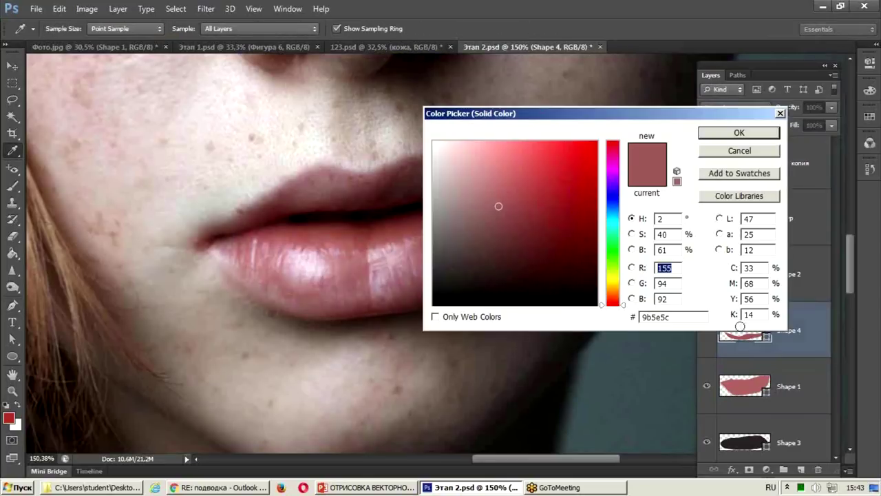
click(278, 233)
click(717, 134)
click(708, 164)
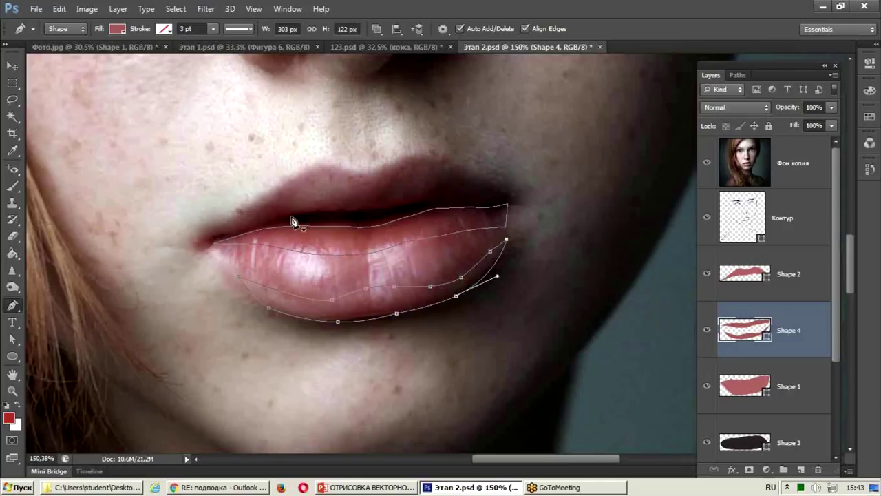
- Set the path operation to New Layer and draw the first gloss highlight on the lower lip
click(374, 29)
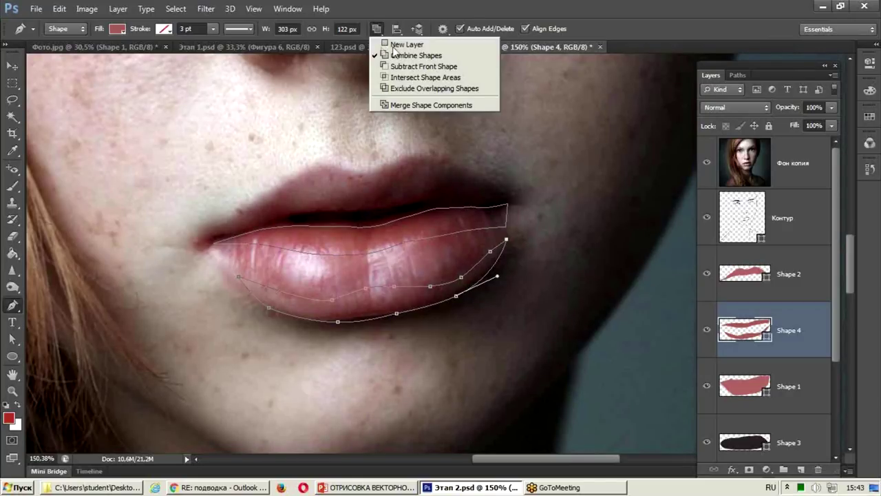
click(403, 44)
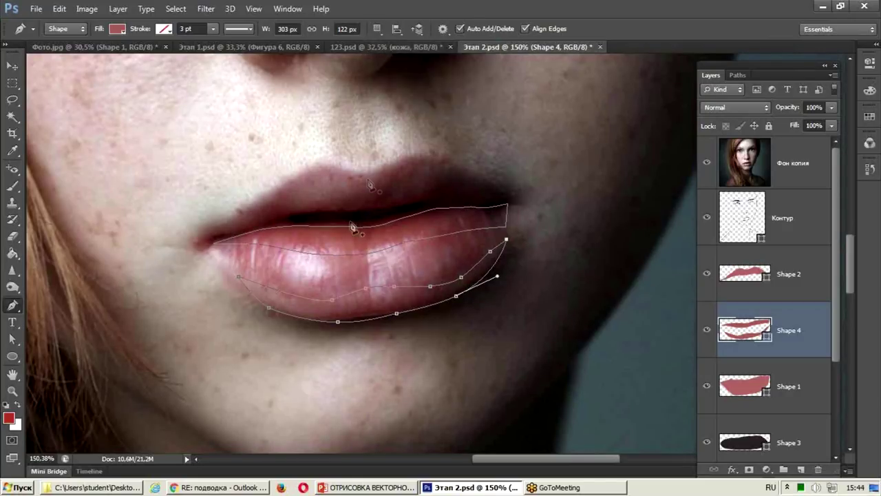
click(281, 263)
drag(295, 246, 324, 254)
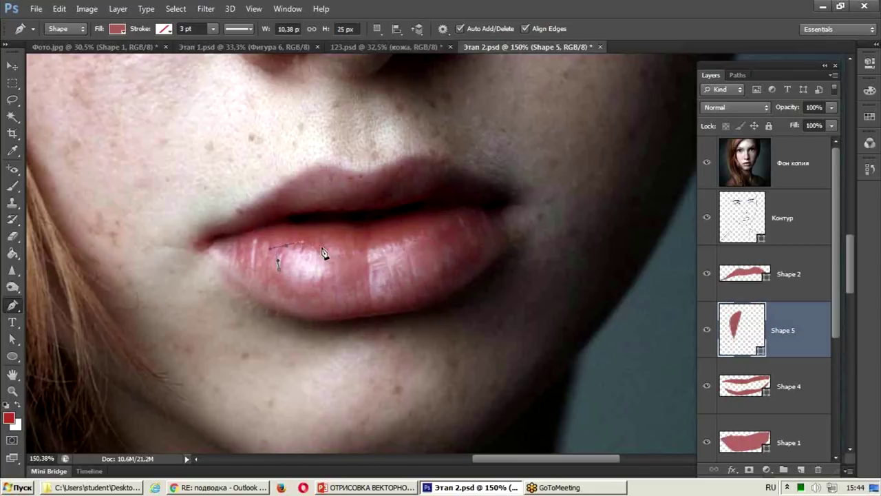
click(333, 267)
click(325, 278)
click(316, 288)
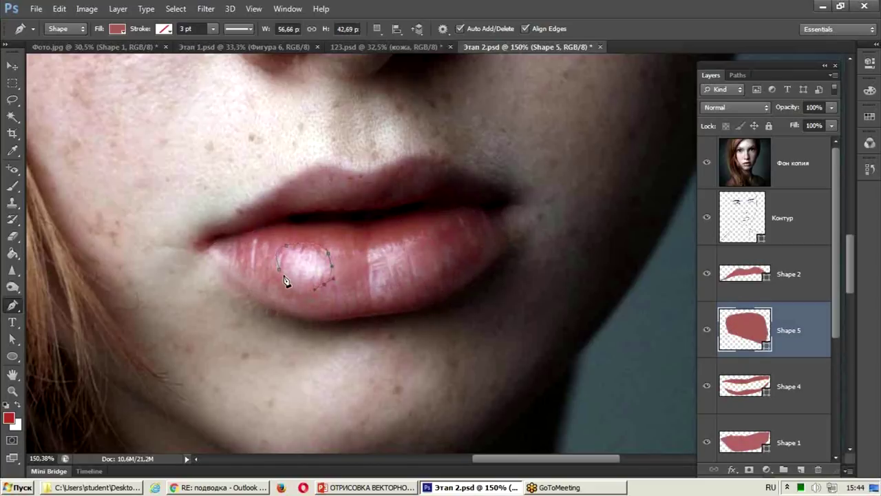
click(282, 274)
- Switch to Combine Shapes and add more highlight outlines to the same shape
click(377, 31)
click(406, 54)
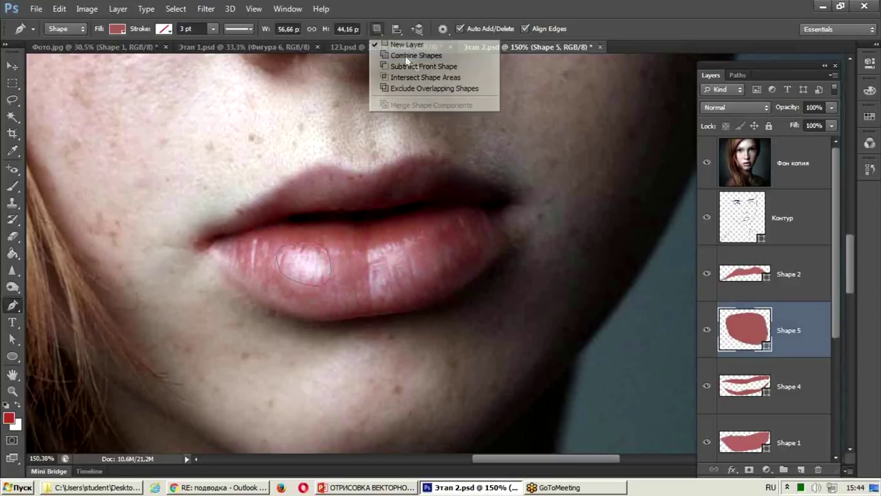
click(372, 247)
mouse_move(420, 238)
mouse_down()
mouse_move(432, 241)
mouse_move(398, 262)
mouse_up()
drag(383, 295, 372, 293)
drag(372, 248, 369, 262)
drag(252, 247, 253, 265)
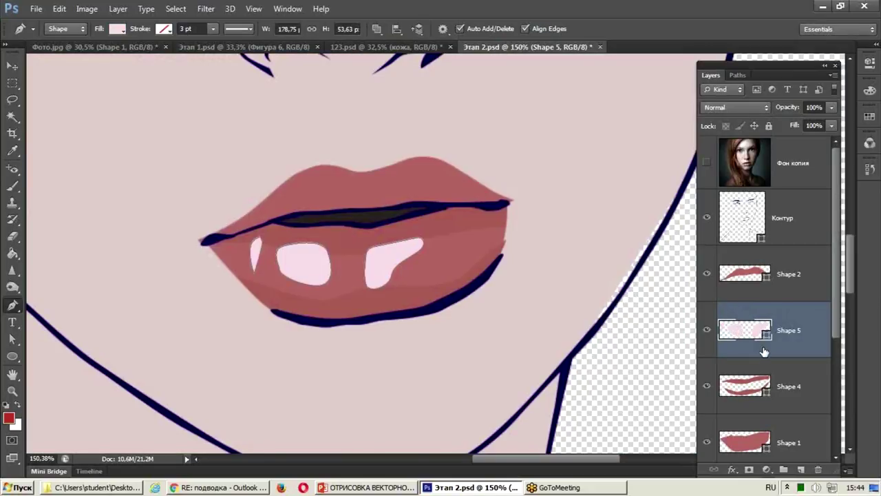
- Add a layer mask to the highlight shape and soften both highlights' edges with black
click(749, 471)
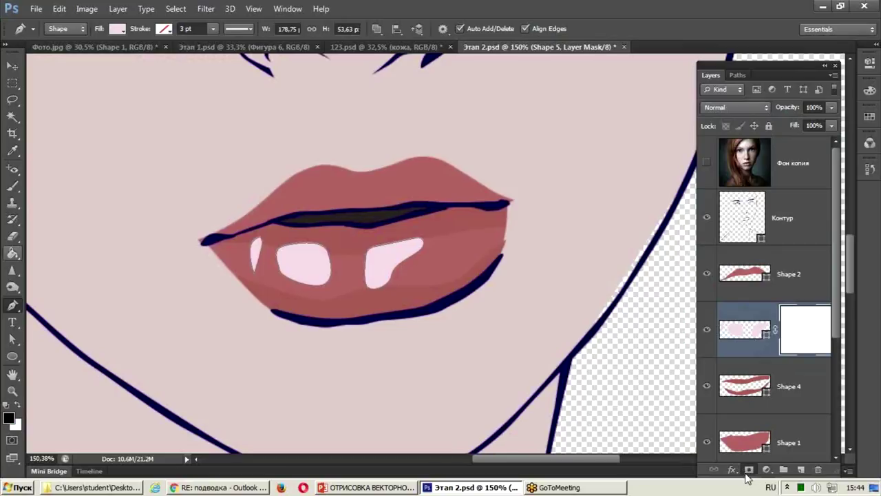
click(13, 185)
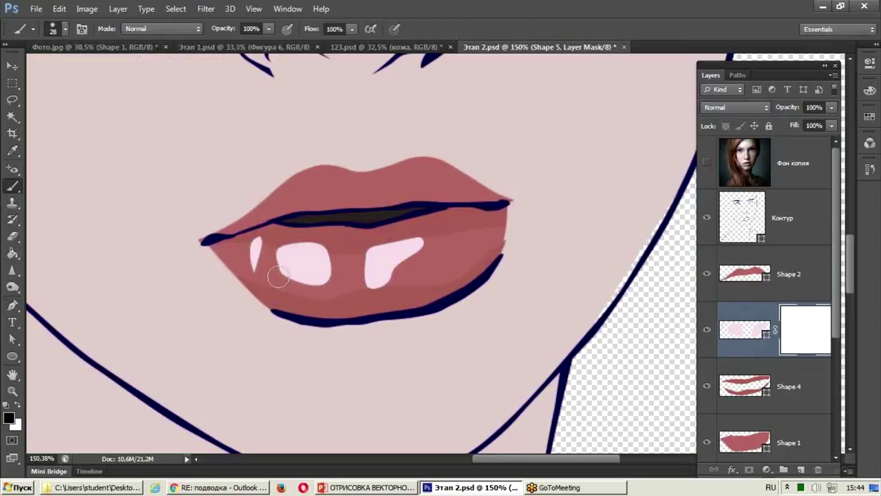
drag(282, 287, 333, 290)
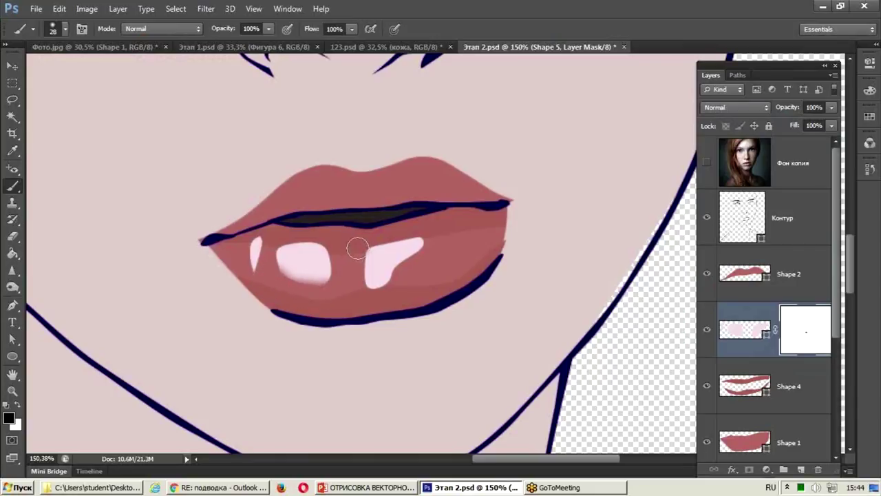
drag(356, 240, 410, 226)
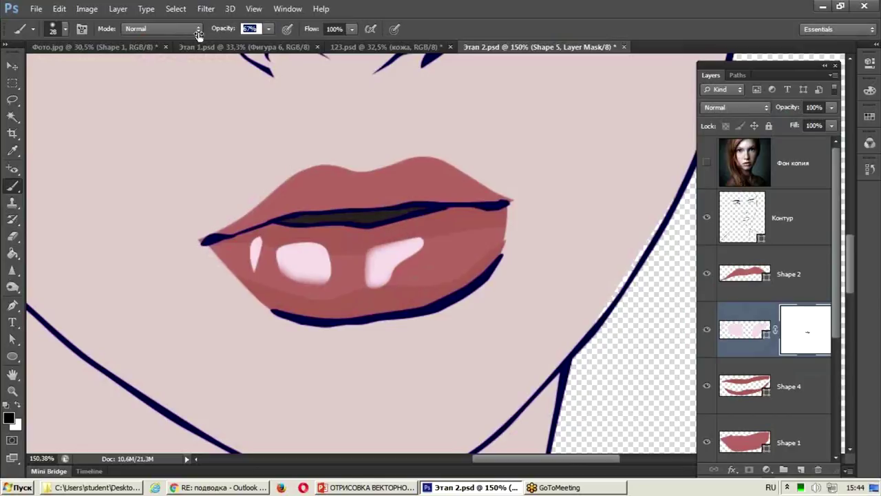
text(43)
- With a 43% opacity, 63 px soft black brush, fade the lip highlights on the mask
key(Return)
right_click(286, 256)
click(332, 138)
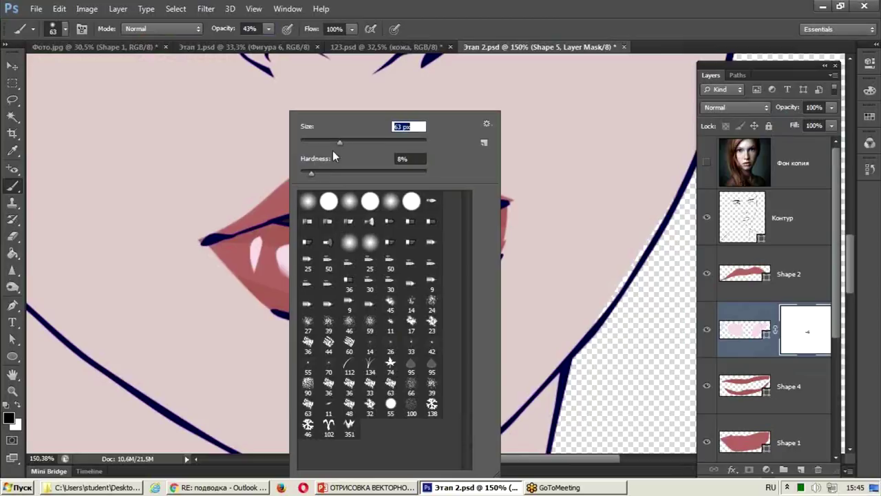
key(Return)
mouse_move(259, 238)
mouse_down()
mouse_move(394, 289)
mouse_move(415, 275)
mouse_move(290, 261)
mouse_move(326, 280)
mouse_move(295, 261)
mouse_up()
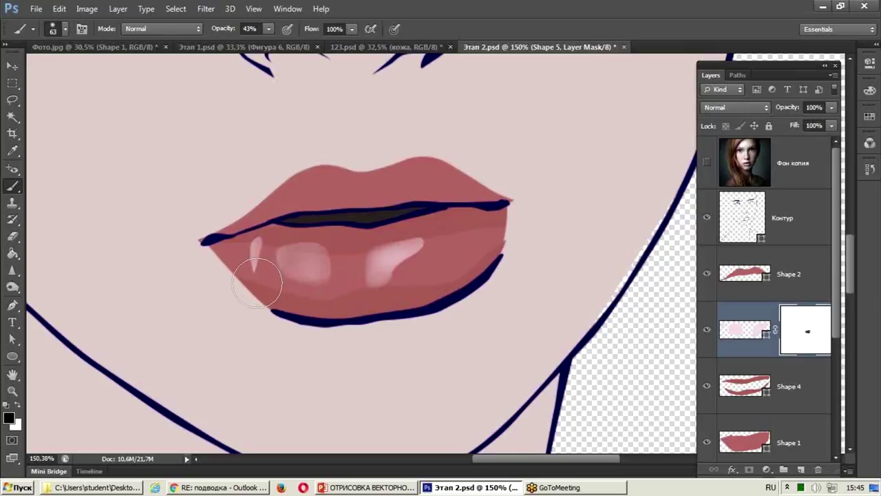
- Paint white at brush size 40 to restore the left lower-lip highlight
click(19, 407)
key(bracketleft)
key(bracketleft)
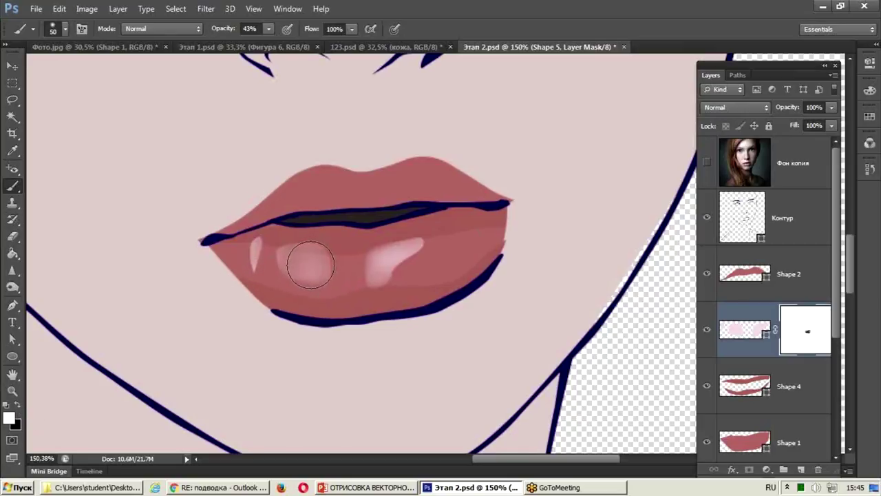
drag(292, 261, 337, 263)
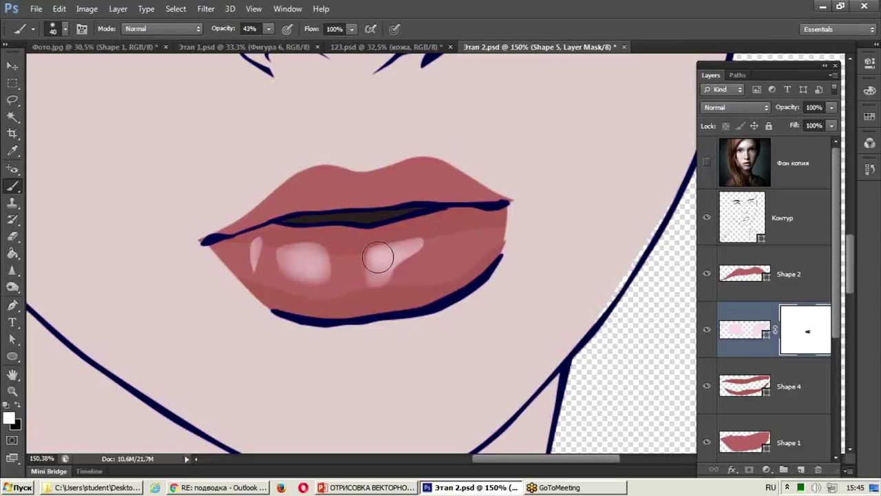
scroll(396, 276, down, 5)
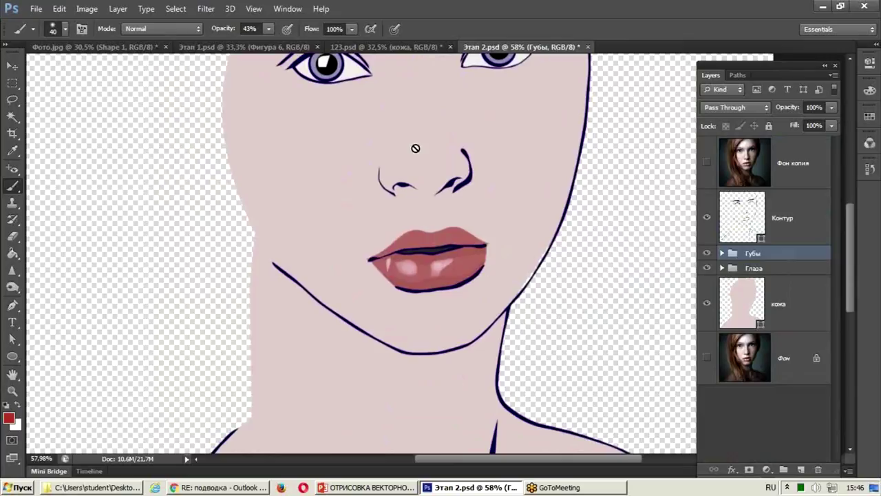
- Turn on the Фон копия reference layer over the portrait in Этап 4.psd
click(707, 162)
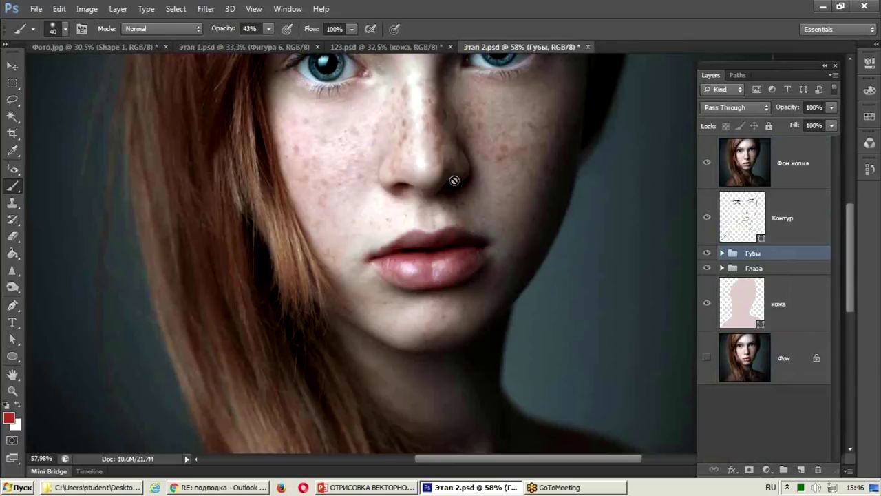
scroll(533, 170, up, 2)
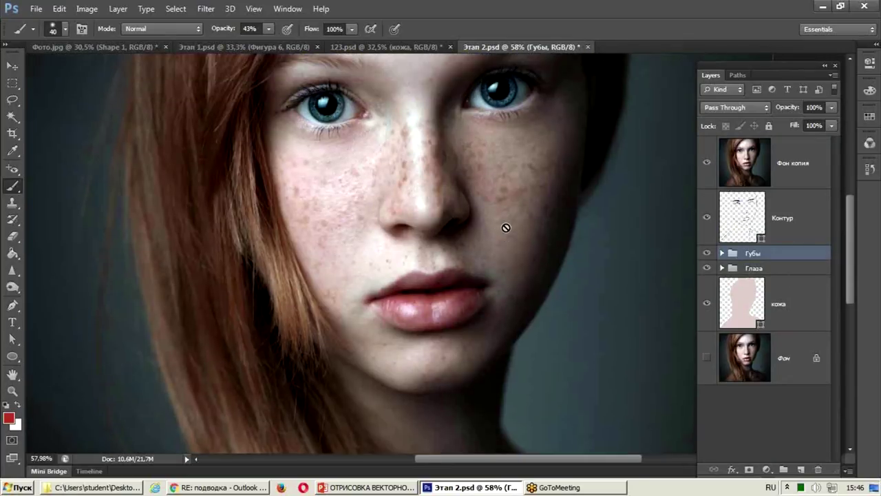
scroll(503, 227, up, 2)
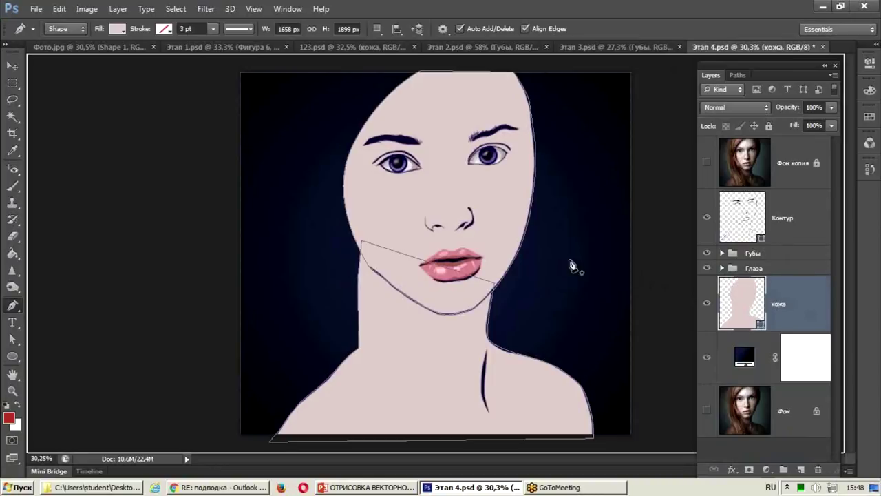
click(707, 164)
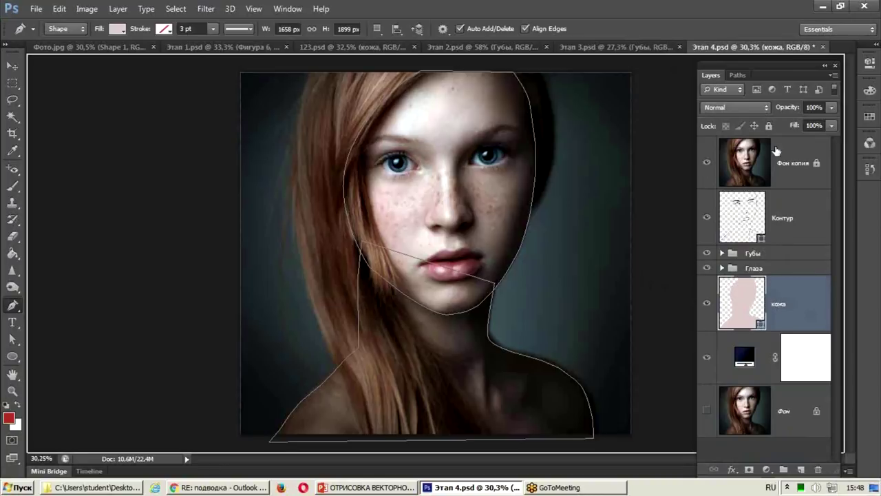
- Zoom in and pan to centre the face for tracing
scroll(441, 273, up, 1)
scroll(482, 273, up, 1)
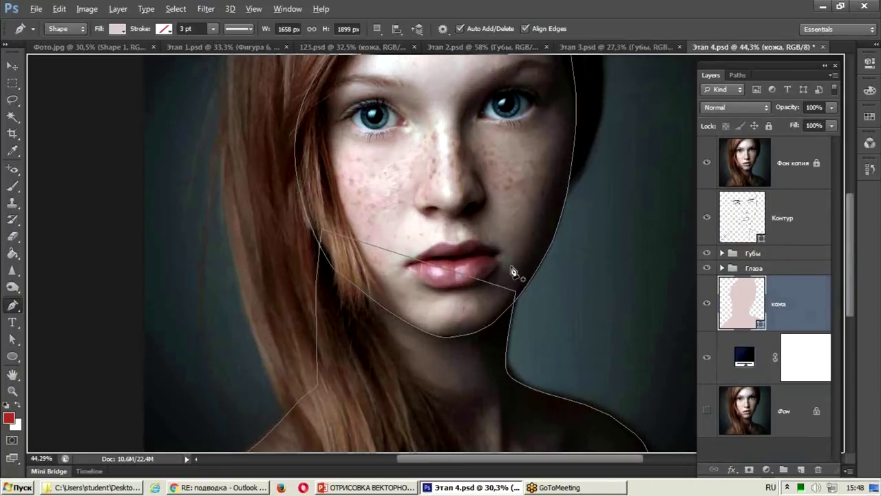
scroll(482, 275, up, 1)
scroll(404, 349, up, 1)
drag(404, 348, 419, 352)
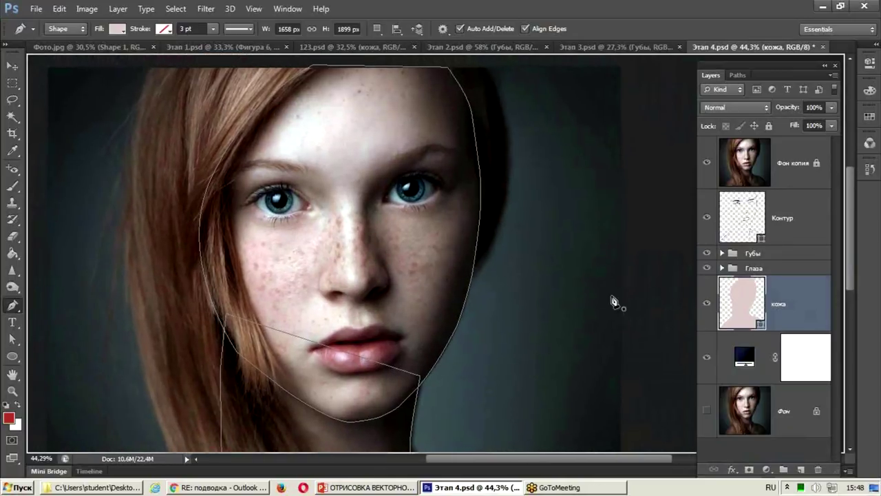
click(382, 31)
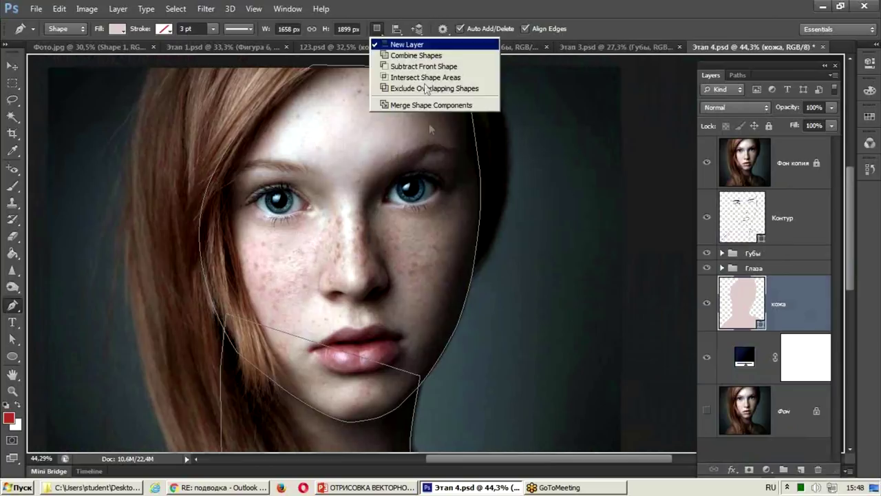
- Start a new shape layer and outline the shadow across the forehead and down beside the nose
click(407, 44)
click(316, 107)
click(361, 91)
click(426, 107)
click(446, 127)
click(437, 139)
click(388, 160)
click(363, 195)
click(367, 228)
- Continue the shadow outline under the right eye, out to the temple and down the cheek
click(389, 210)
click(428, 208)
click(456, 193)
click(468, 207)
click(466, 222)
click(433, 268)
click(426, 312)
click(424, 329)
- Curve the outline around the chin, lip corner and along the jawline
drag(419, 359, 415, 365)
scroll(417, 362, up, 5)
click(393, 341)
mouse_move(340, 373)
mouse_down()
mouse_move(177, 384)
mouse_move(207, 410)
mouse_up()
drag(265, 421, 275, 205)
drag(344, 192, 357, 202)
drag(317, 256, 241, 292)
drag(189, 282, 304, 301)
drag(360, 301, 384, 294)
drag(351, 209, 214, 296)
- Bring the outline up from the jaw past the hair edge and eyebrow to close across the forehead
mouse_move(294, 336)
mouse_down()
mouse_move(321, 289)
mouse_move(246, 465)
mouse_up()
mouse_move(377, 208)
mouse_down()
mouse_move(387, 131)
mouse_move(348, 310)
mouse_up()
drag(350, 89, 365, 158)
mouse_move(323, 133)
mouse_down()
mouse_move(512, 273)
mouse_move(769, 146)
mouse_up()
click(209, 370)
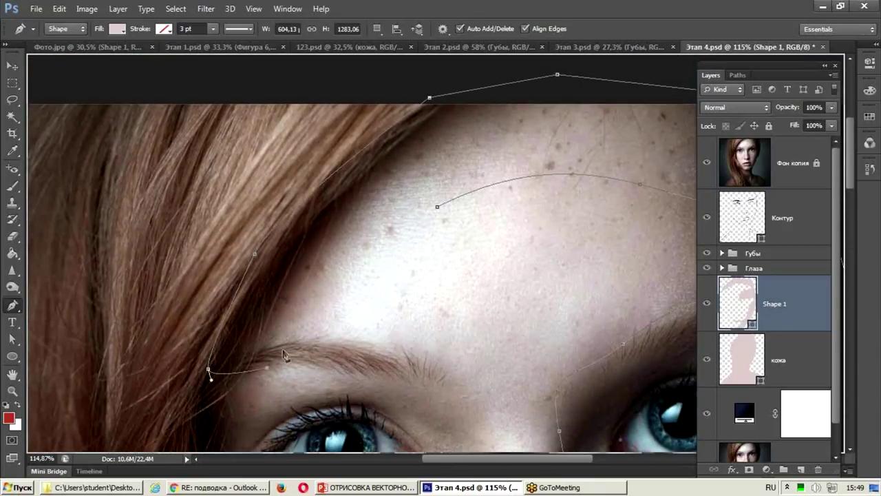
drag(379, 221, 436, 186)
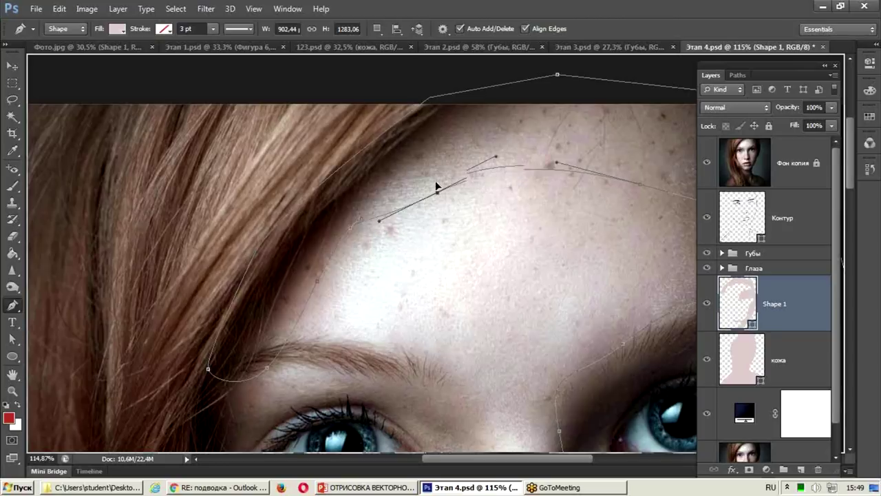
scroll(388, 227, down, 5)
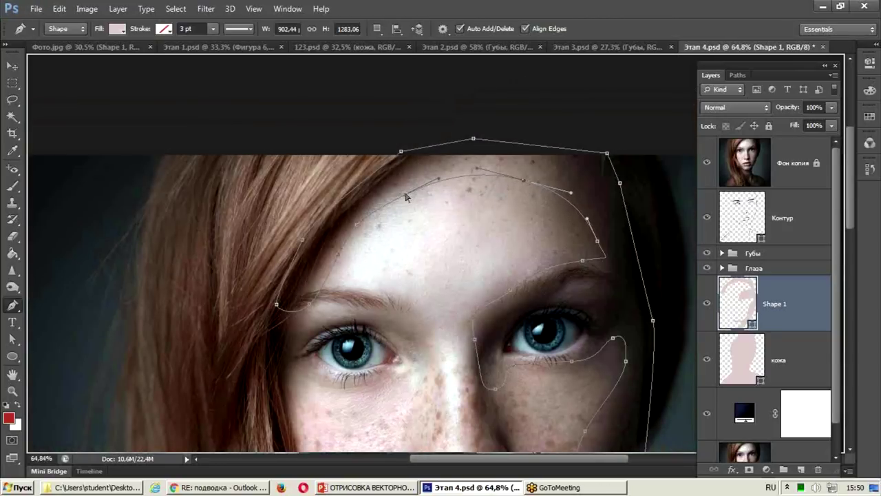
- Fill Shape 1 with #b39393, hide Фон копия, and clip the shape to the кожа layer
scroll(435, 230, down, 3)
double_click(742, 314)
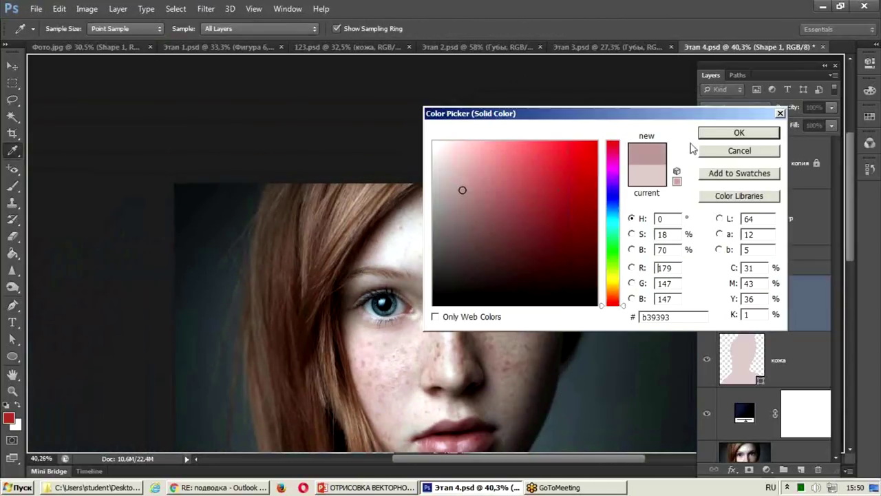
click(708, 136)
click(706, 164)
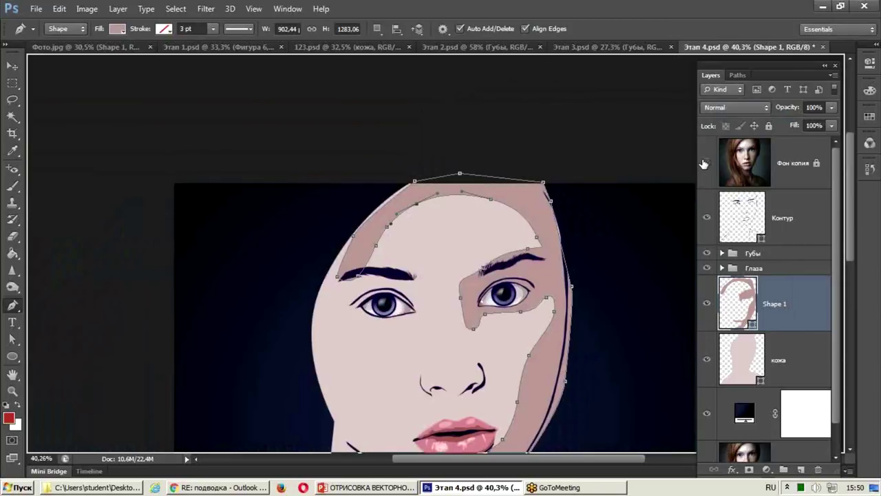
scroll(420, 276, down, 5)
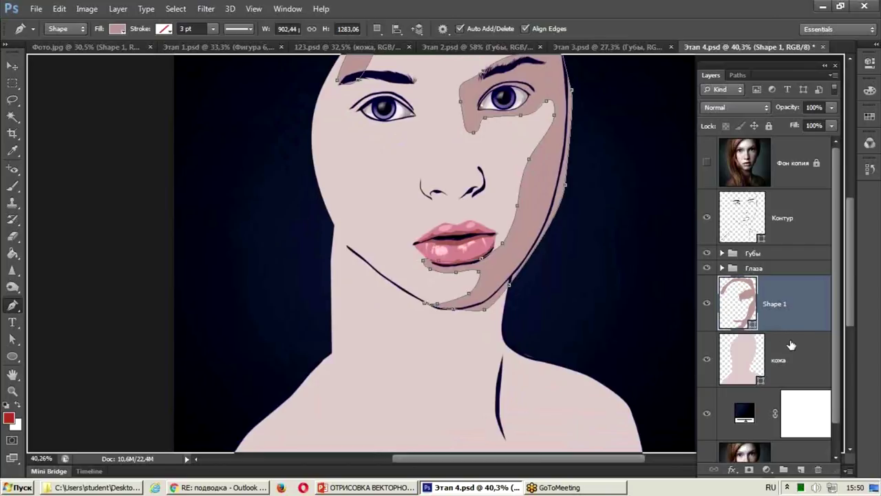
drag(788, 330, 787, 326)
alt+click(782, 325)
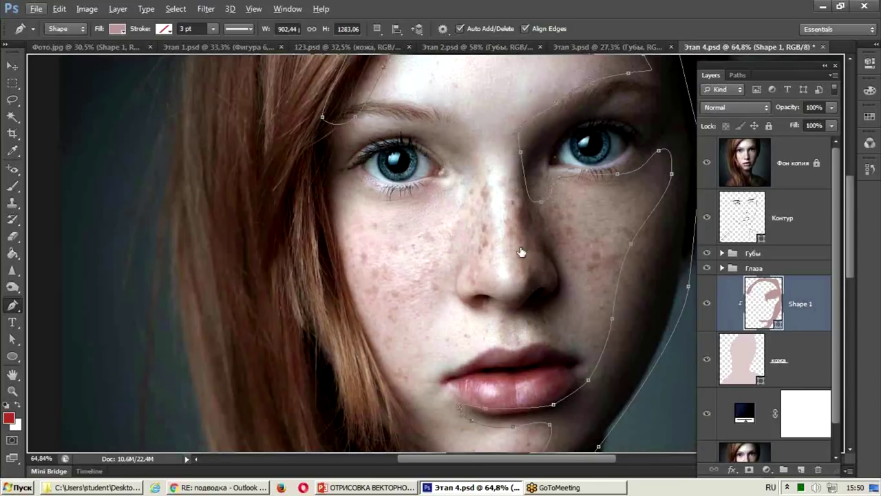
- Switch to Combine Shapes and trace a shadow outline around the left brow and eye
click(380, 30)
click(413, 53)
click(392, 100)
click(474, 123)
click(487, 163)
click(447, 200)
click(352, 202)
click(350, 237)
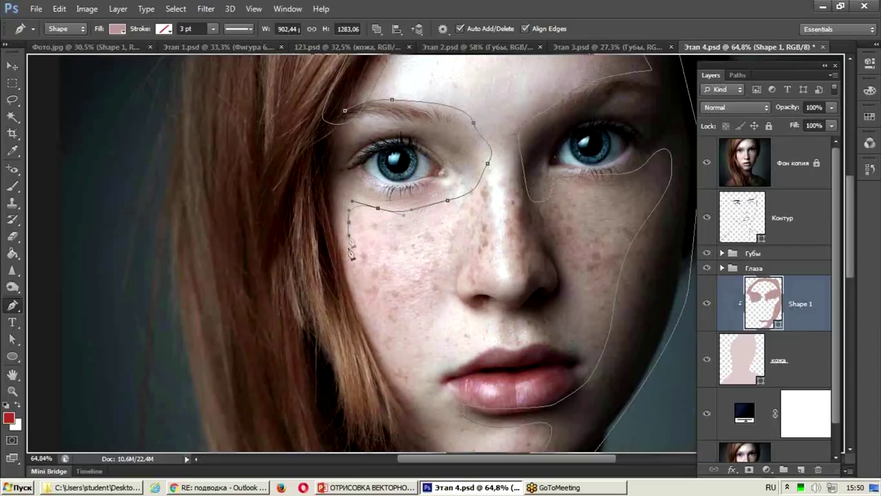
- Extend the shadow down the left cheek to the jaw and begin a curved stroke down the nose side
click(394, 374)
scroll(399, 344, down, 5)
click(394, 291)
click(420, 315)
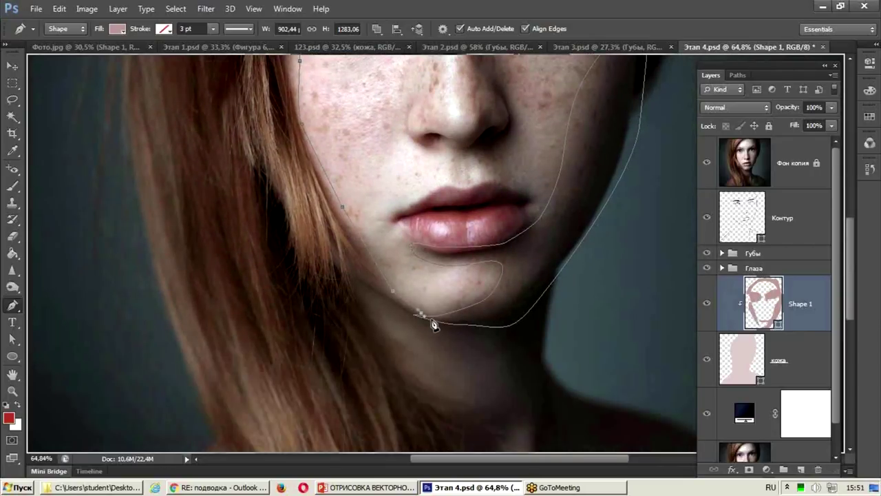
scroll(241, 145, up, 5)
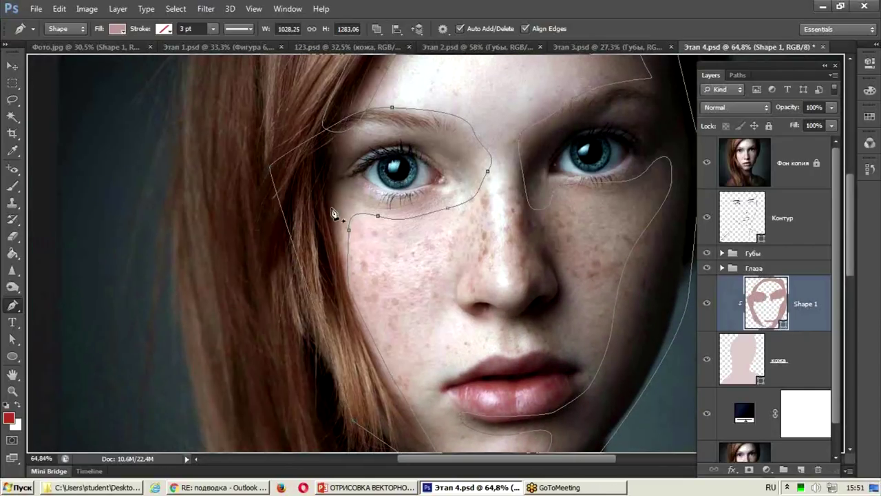
scroll(408, 216, down, 2)
scroll(408, 217, right, 1)
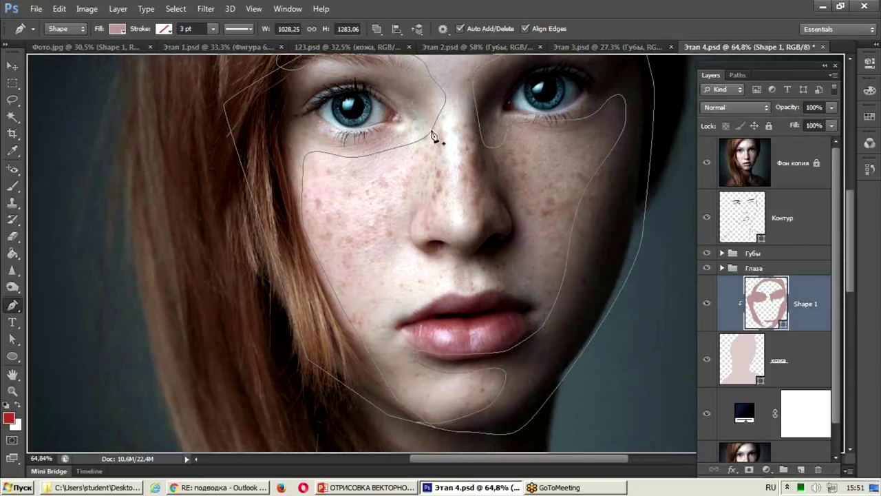
click(429, 84)
drag(452, 198, 449, 211)
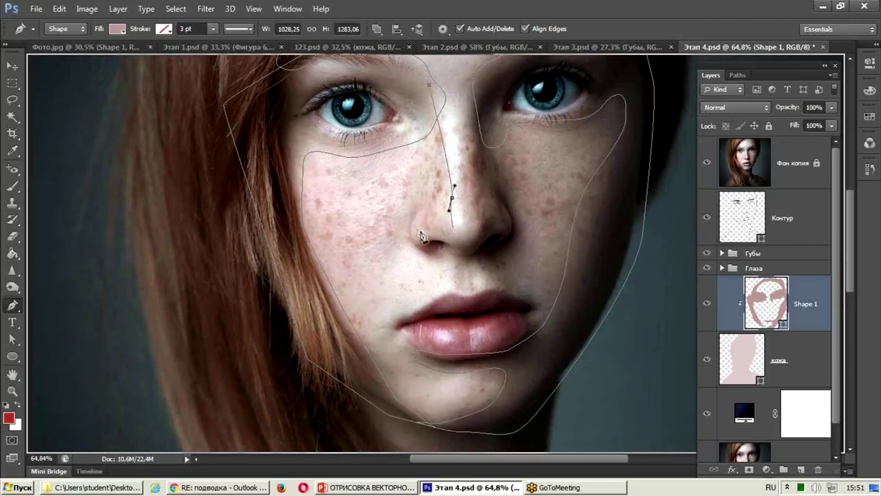
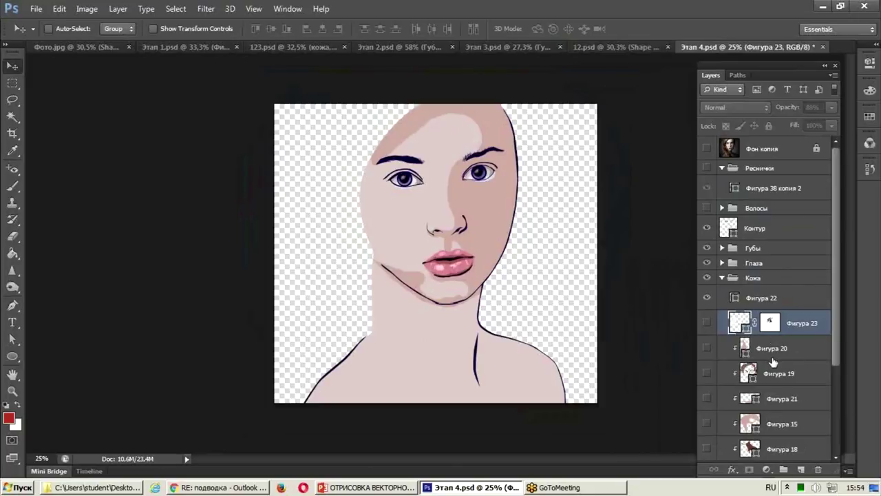
- Turn on the skin shading layers Фигура 17, 18, 15, 21, 19, 20 and 23
scroll(774, 362, down, 3)
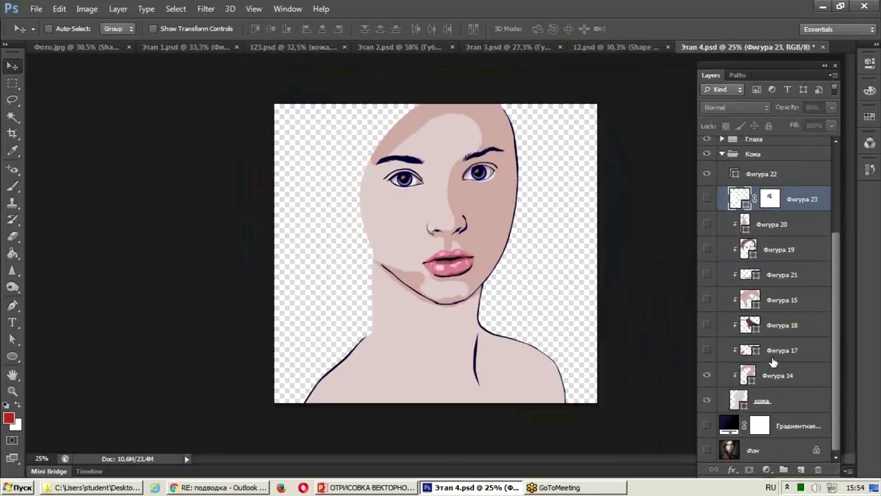
click(706, 350)
click(706, 325)
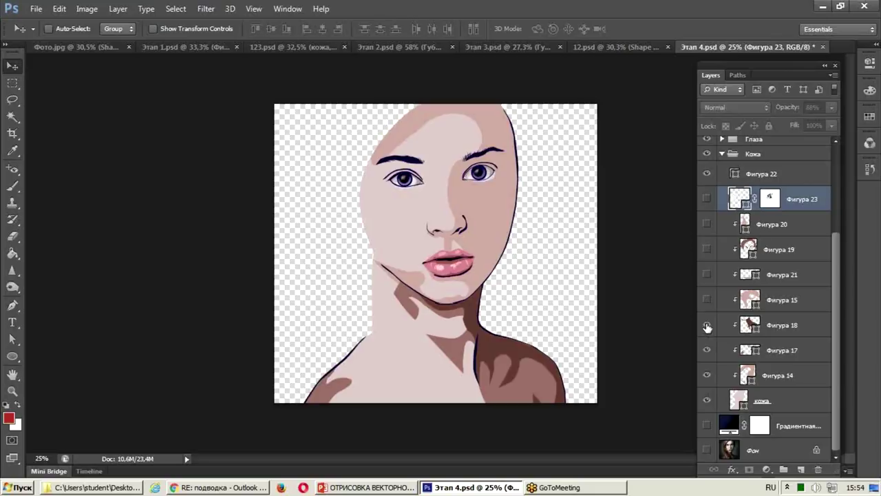
click(707, 300)
drag(708, 280, 708, 228)
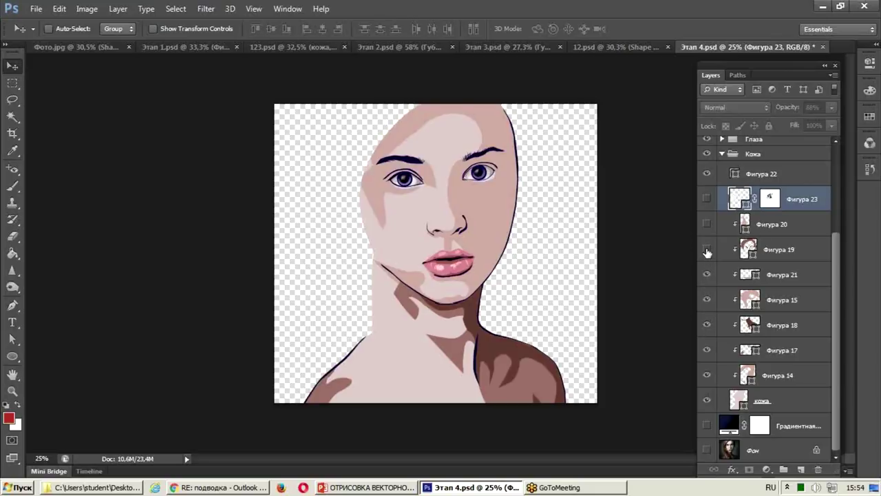
click(707, 200)
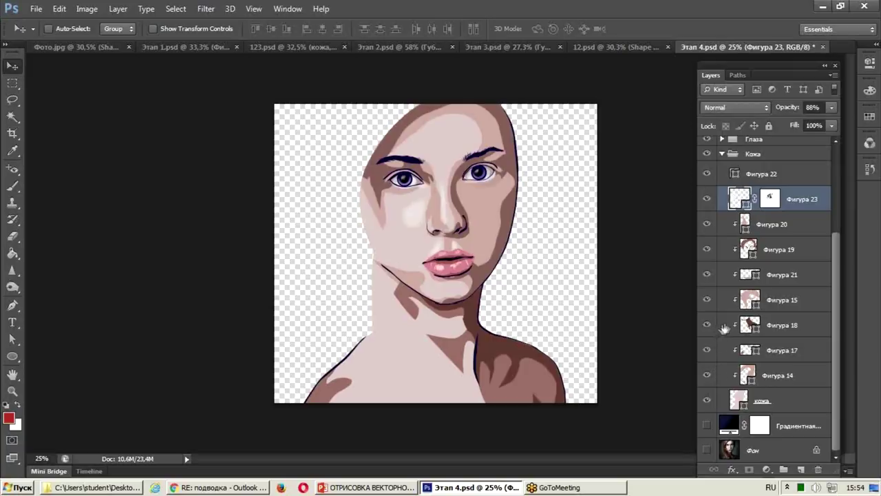
scroll(724, 328, up, 3)
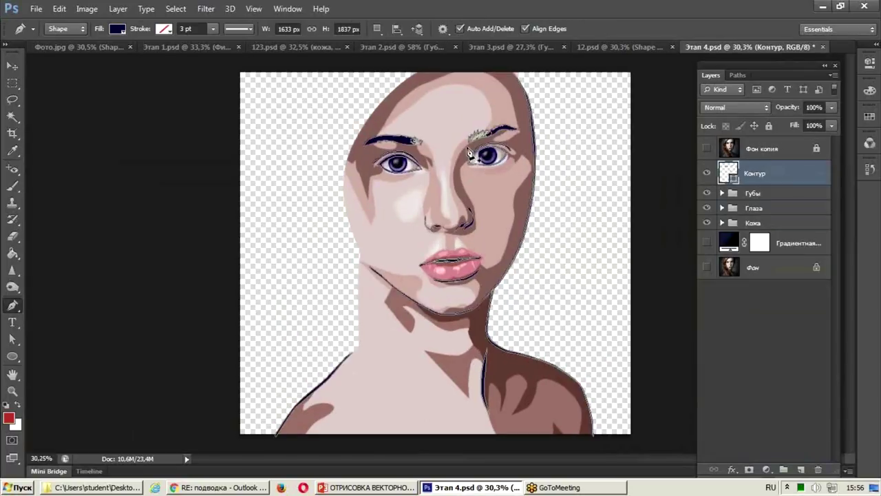
- Zoom into the right eye and show the Фон копия reference photo layer
scroll(516, 163, up, 2)
scroll(517, 163, up, 2)
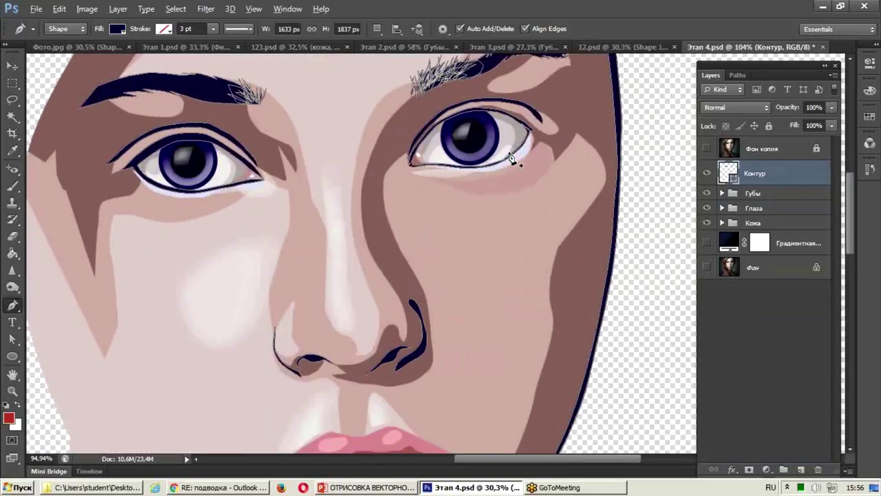
scroll(511, 158, up, 2)
scroll(537, 206, up, 3)
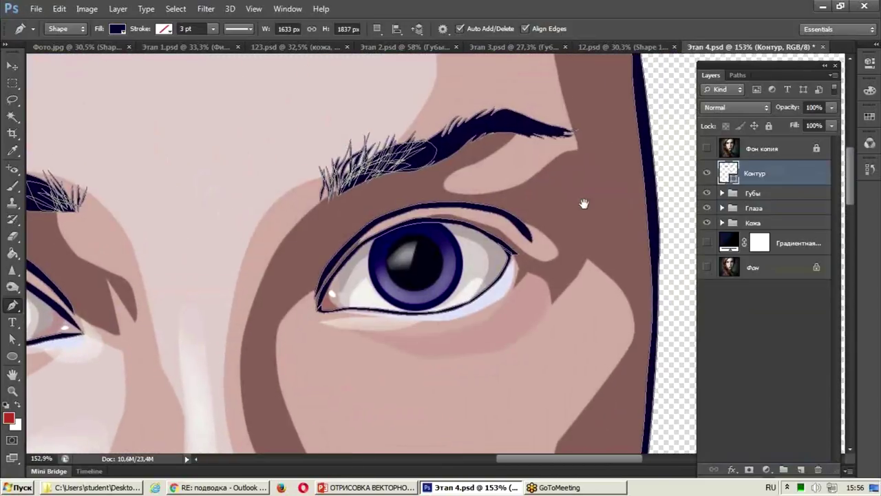
click(708, 149)
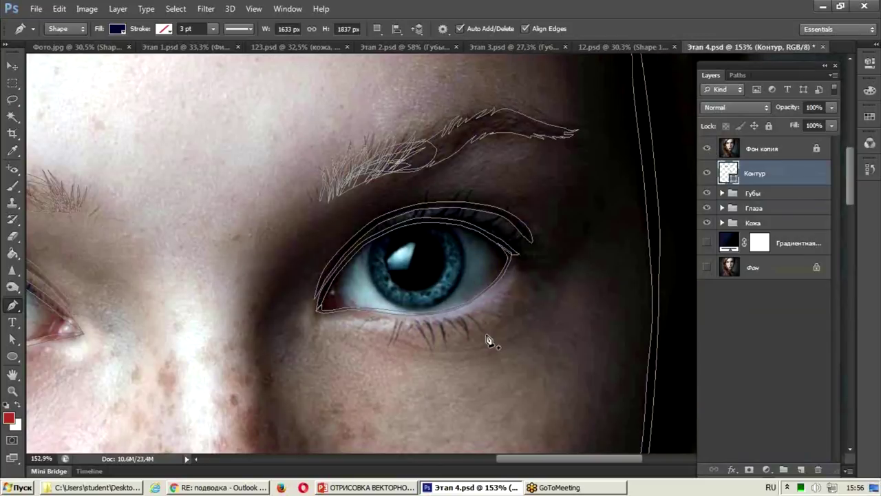
- Begin the first two lower-lash shapes under the right eye with the Pen tool
scroll(386, 360, up, 3)
click(396, 292)
click(384, 347)
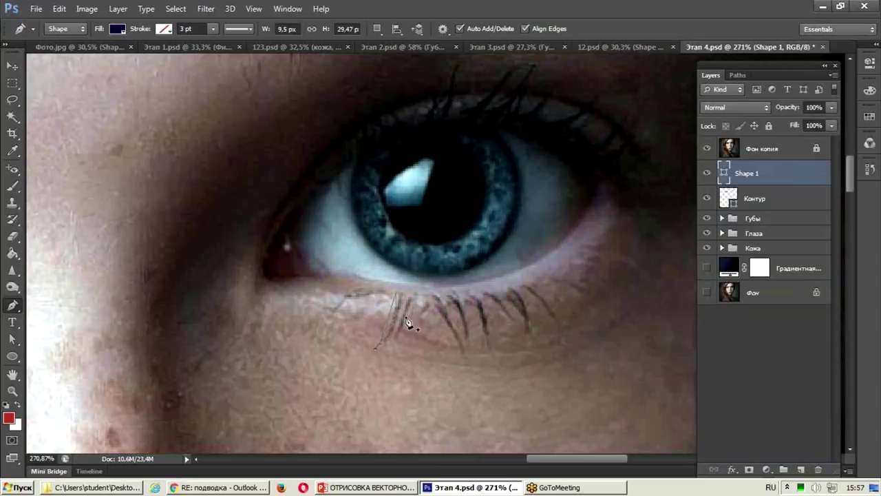
click(413, 299)
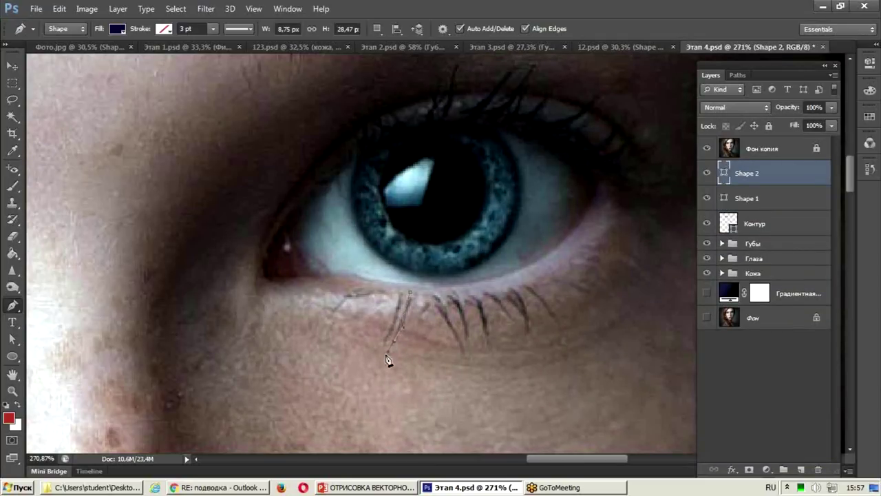
scroll(400, 361, up, 3)
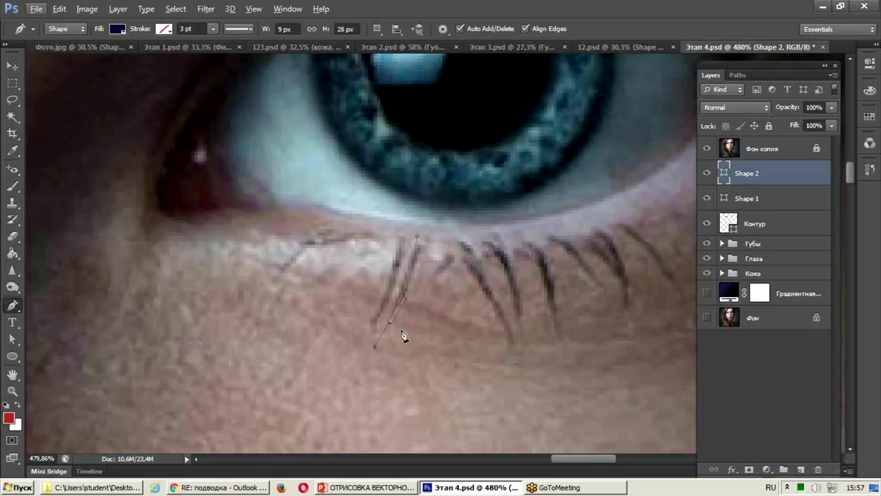
- With the photo hidden, draw the third thin crescent lash, Shape 3
click(706, 149)
mouse_move(413, 320)
mouse_down()
mouse_move(319, 310)
mouse_move(356, 333)
mouse_move(319, 394)
mouse_move(298, 378)
mouse_move(310, 398)
mouse_up()
click(362, 228)
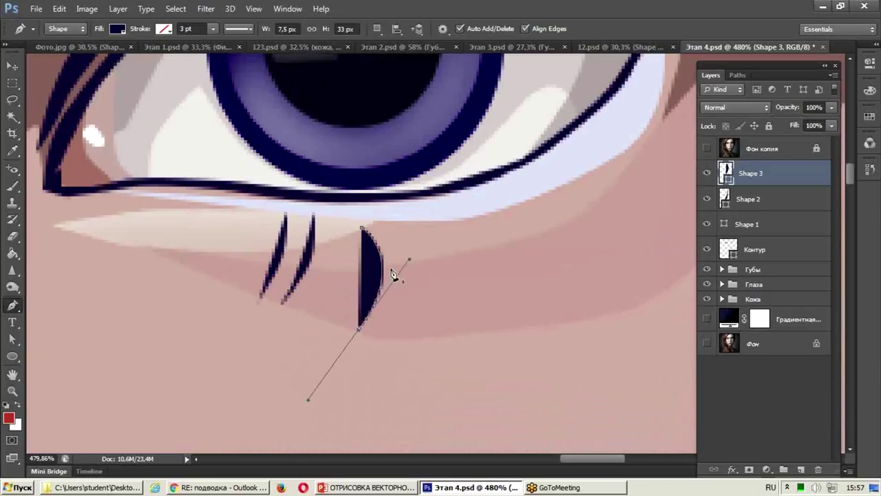
click(359, 330)
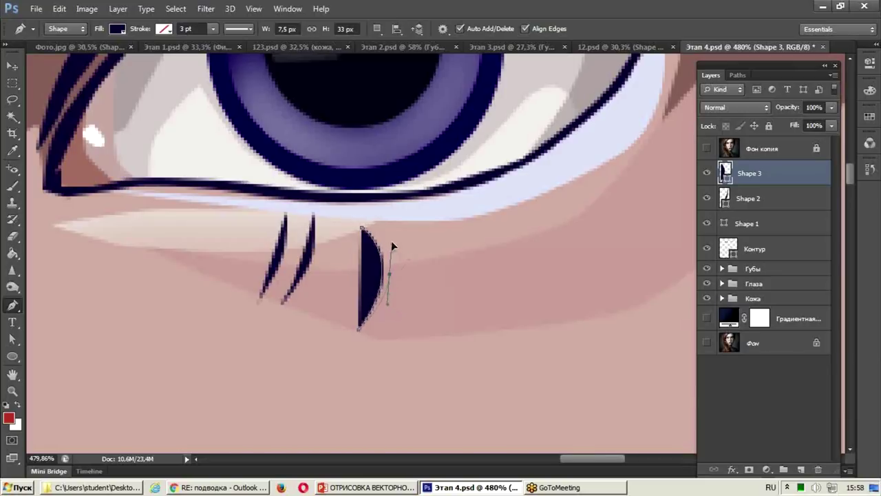
click(363, 230)
key(Return)
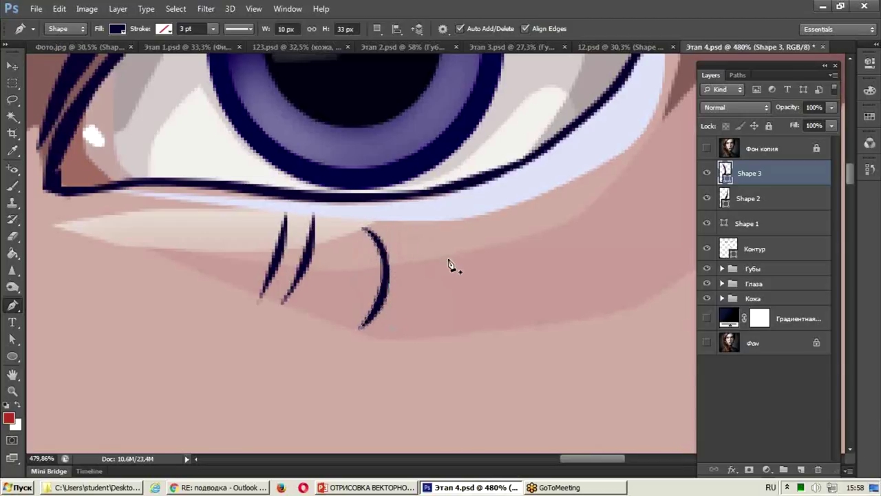
- Trace the fourth and fifth curved lashes along the lower lid from the photo
click(431, 228)
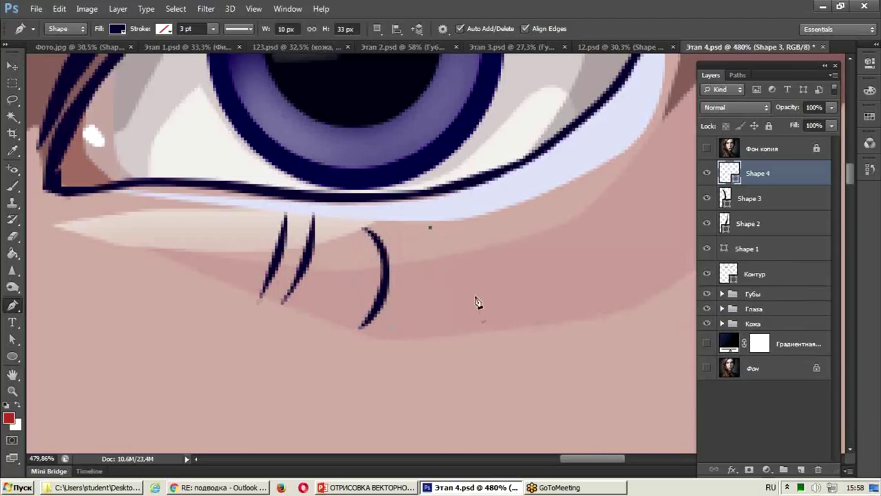
drag(468, 308, 452, 369)
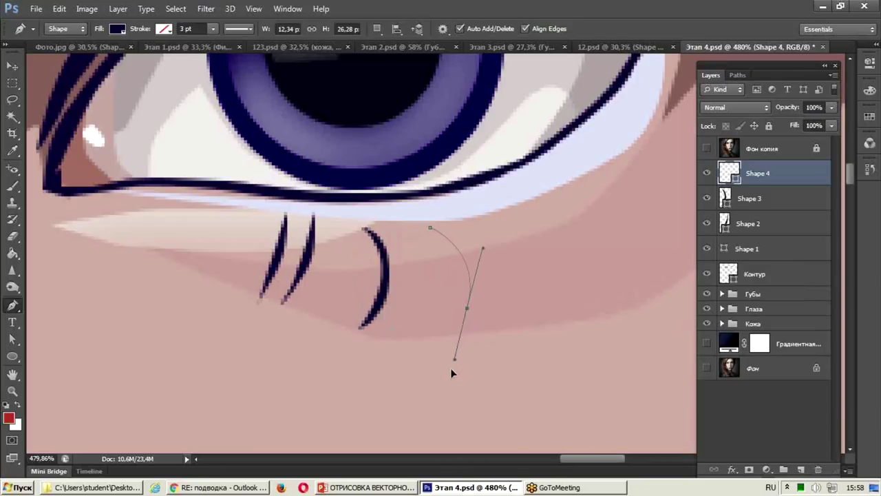
alt+click(468, 309)
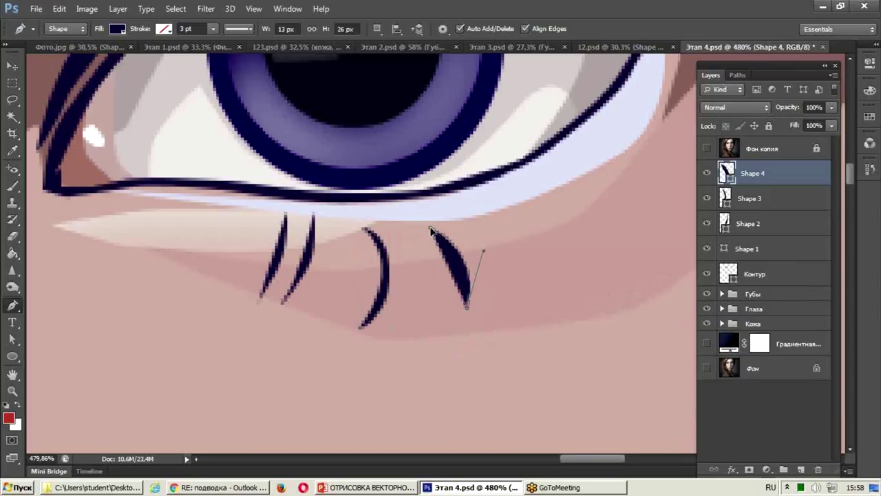
drag(431, 230, 419, 214)
click(707, 148)
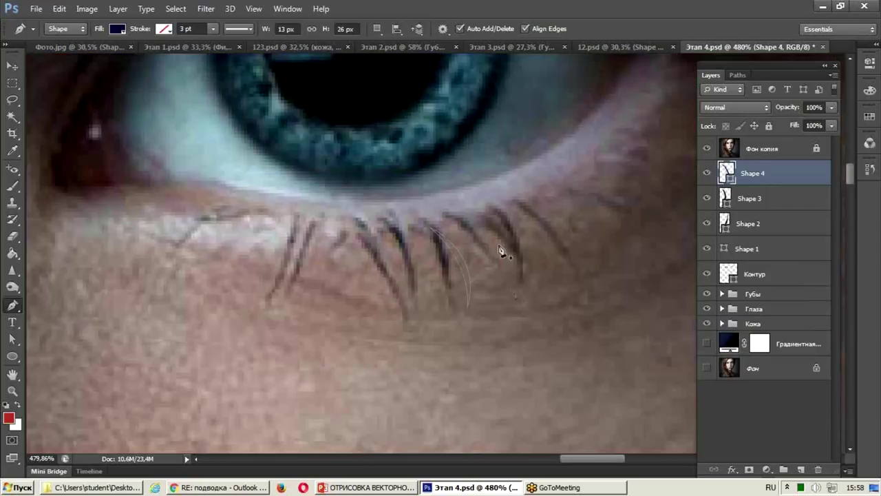
click(489, 205)
drag(523, 286, 508, 347)
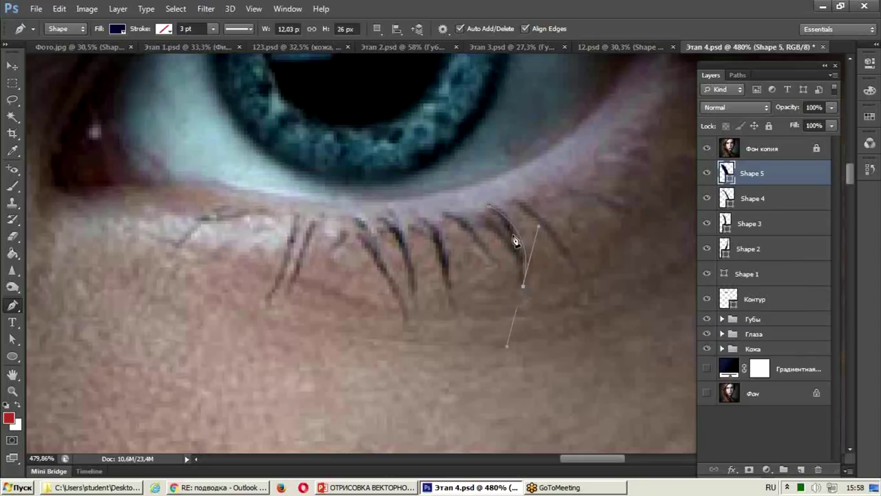
click(489, 205)
- Add a sixth lash and a lash curving out at the eye's outer corner
click(511, 196)
drag(585, 279, 604, 340)
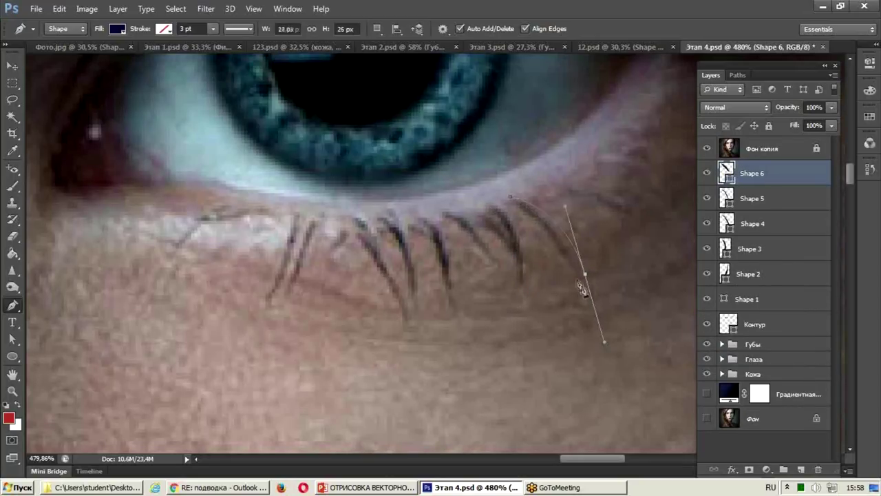
key(Escape)
click(551, 190)
drag(656, 228, 680, 260)
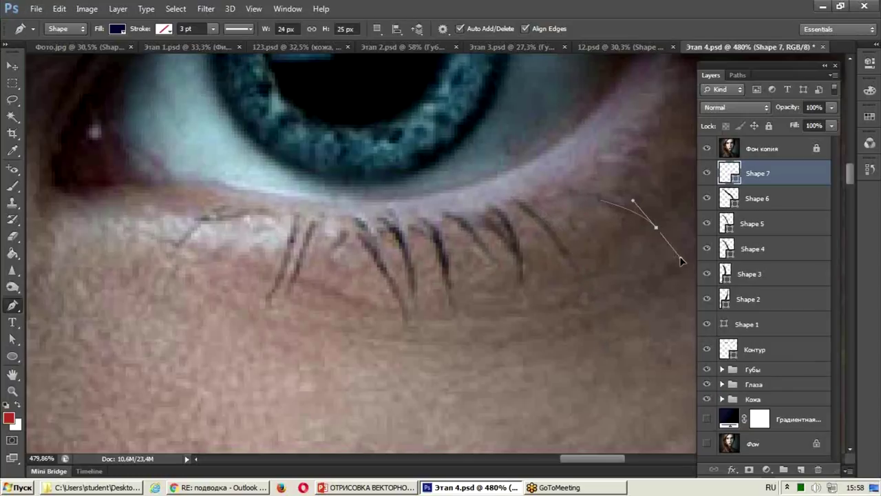
alt+click(656, 228)
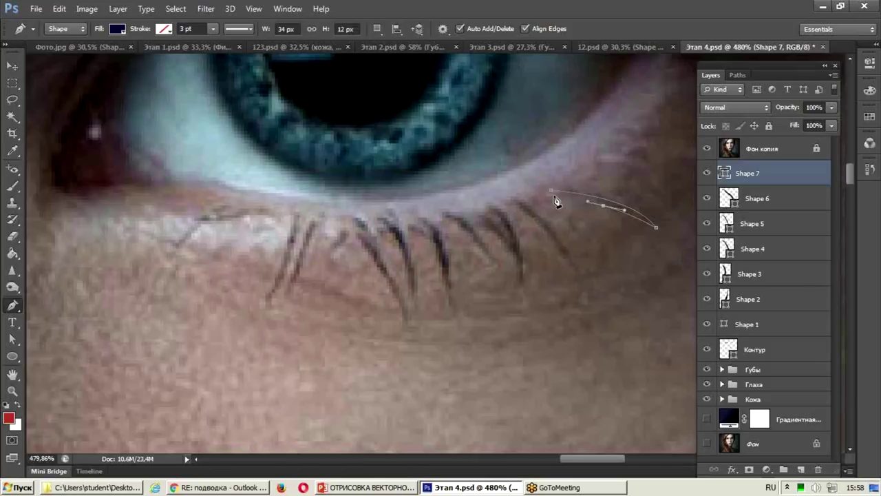
drag(604, 198, 324, 275)
key(Escape)
- Draw the eighth and ninth lashes near the outer corner, then hide Фон копия
click(371, 277)
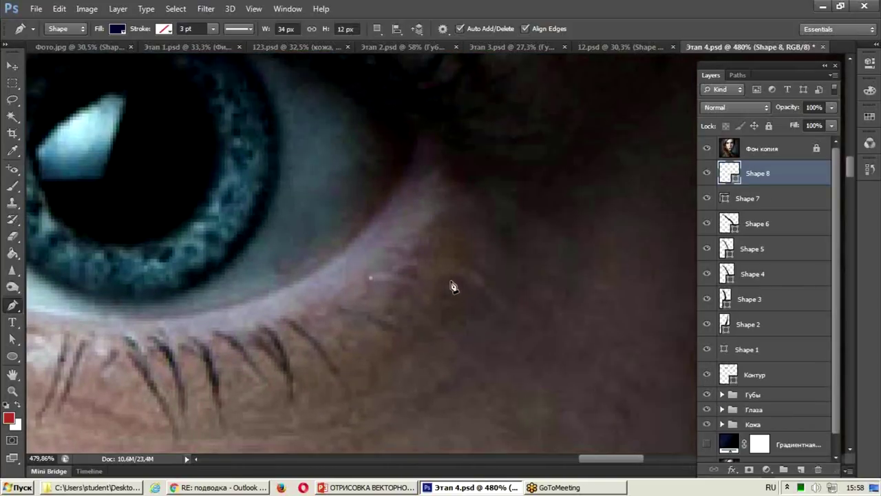
drag(474, 299, 518, 337)
alt+click(473, 299)
key(Escape)
click(405, 235)
mouse_move(469, 223)
mouse_down()
mouse_move(515, 224)
mouse_move(349, 251)
mouse_up()
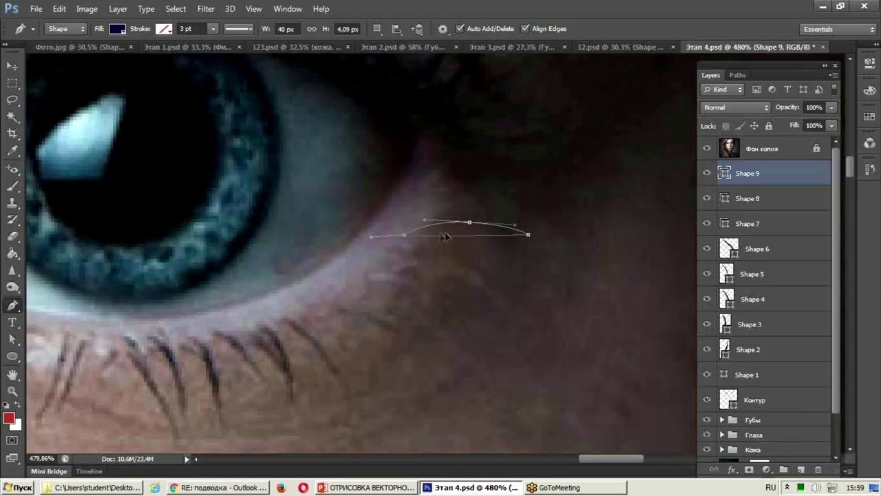
key(Escape)
click(707, 148)
scroll(472, 262, down, 2)
- In 345.psd, select Shape 1 through Shape 9 and unite them via Layer > Combine Shapes
scroll(429, 289, down, 2)
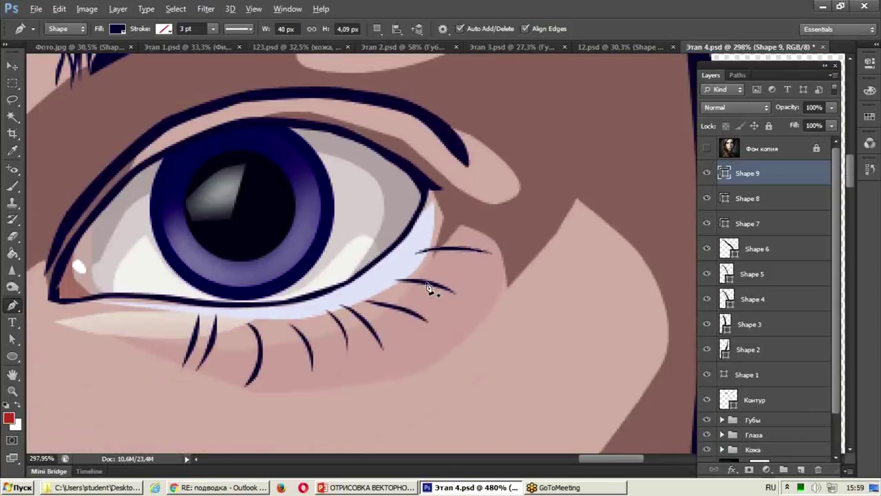
scroll(427, 288, down, 2)
scroll(427, 288, down, 3)
key(ctrl+Tab)
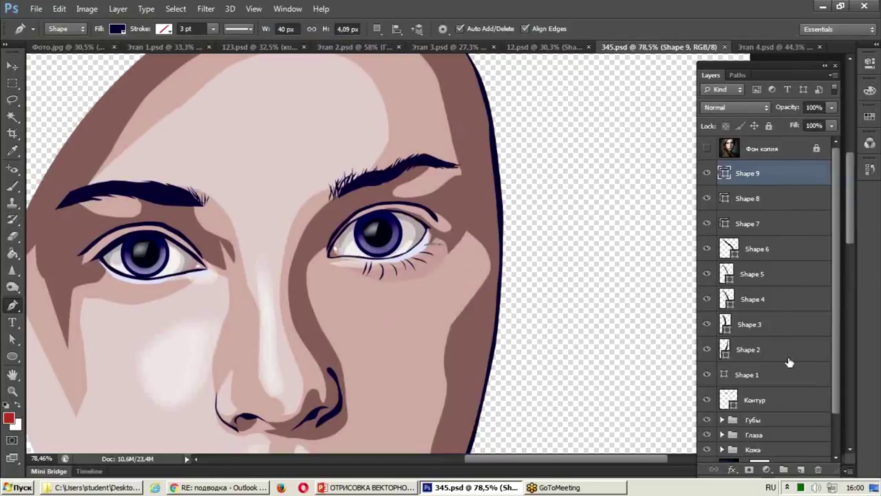
click(379, 29)
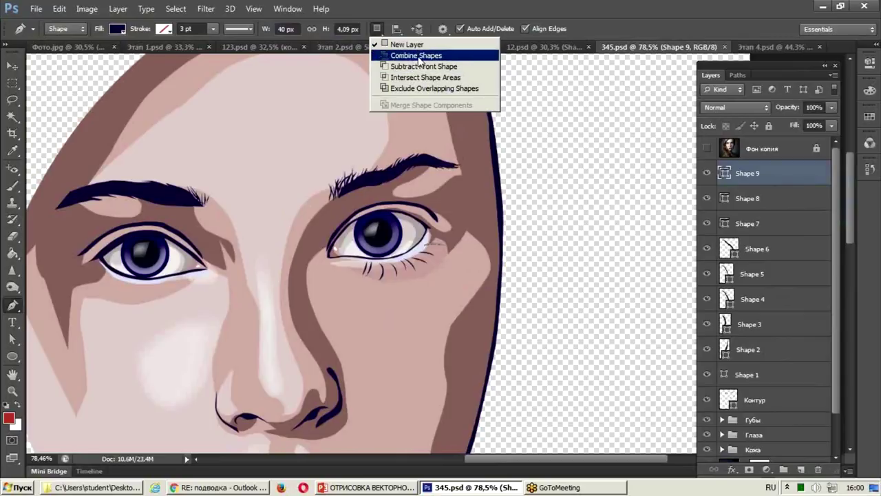
click(777, 184)
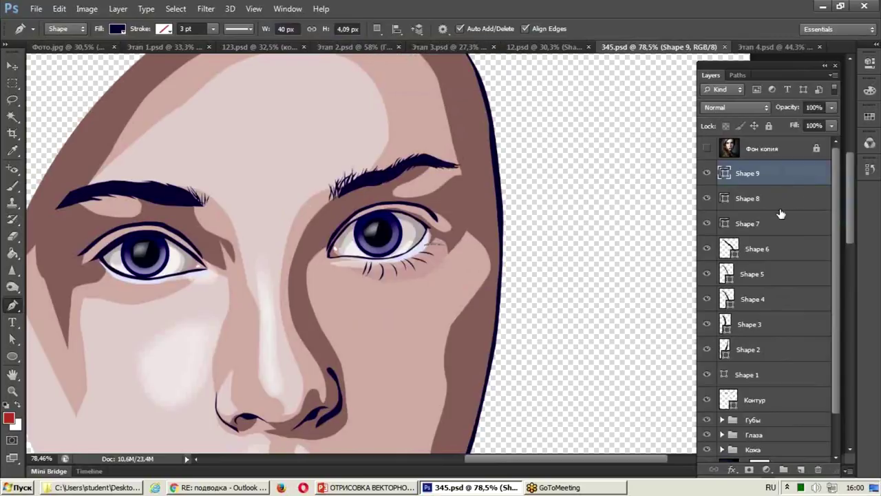
shift+click(786, 373)
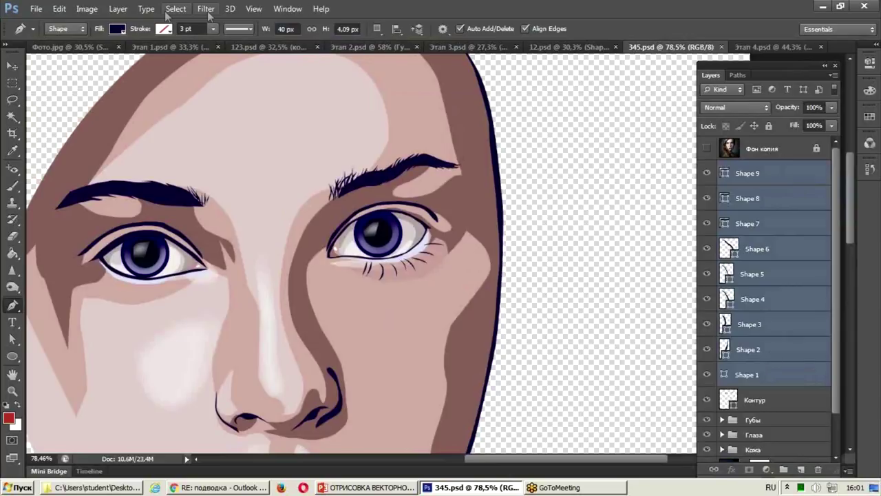
click(120, 8)
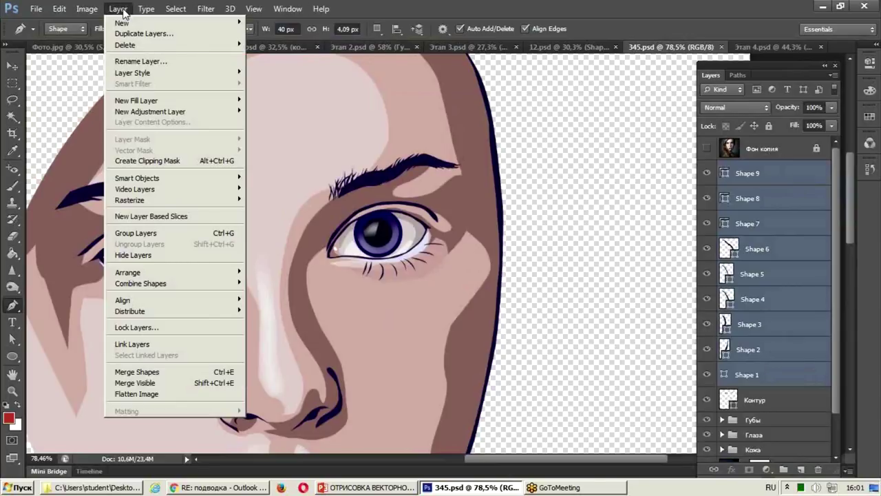
mouse_move(140, 283)
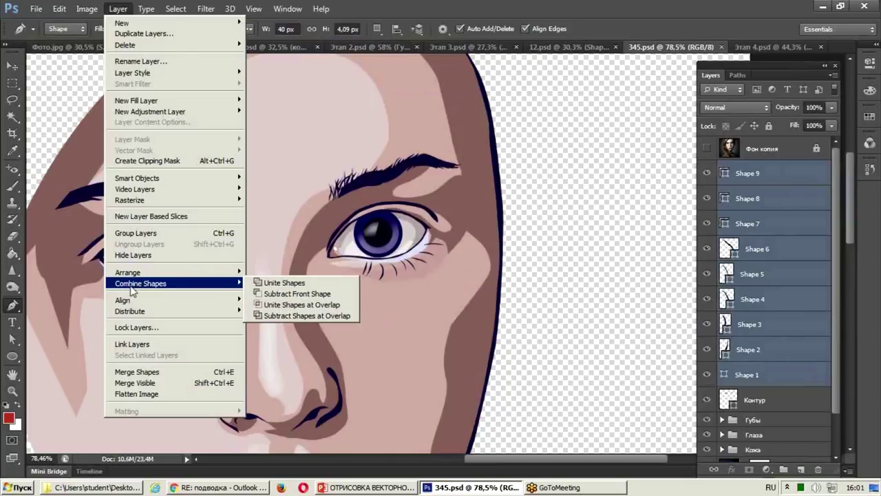
click(289, 285)
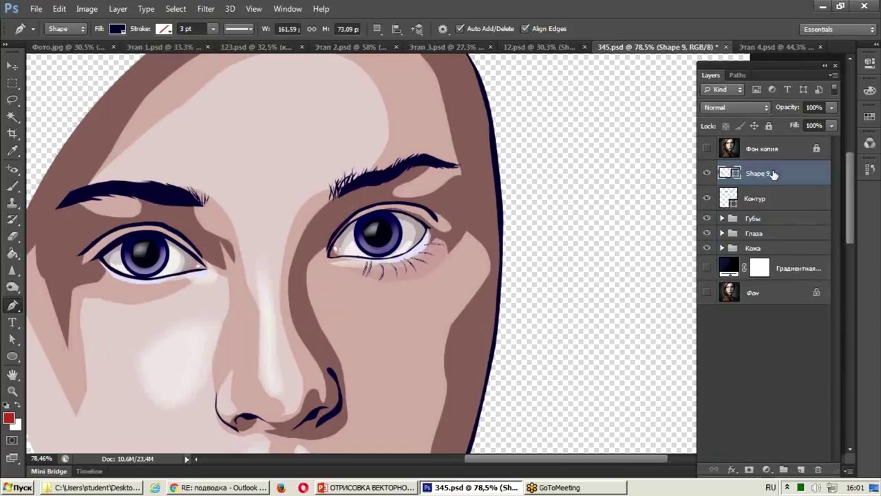
double_click(725, 173)
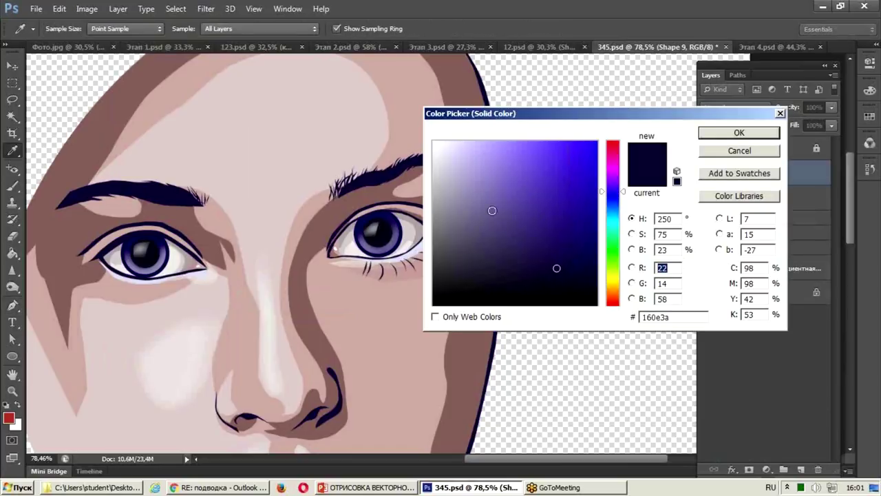
- Fill the united Shape 9 lashes with purple
drag(459, 198, 464, 158)
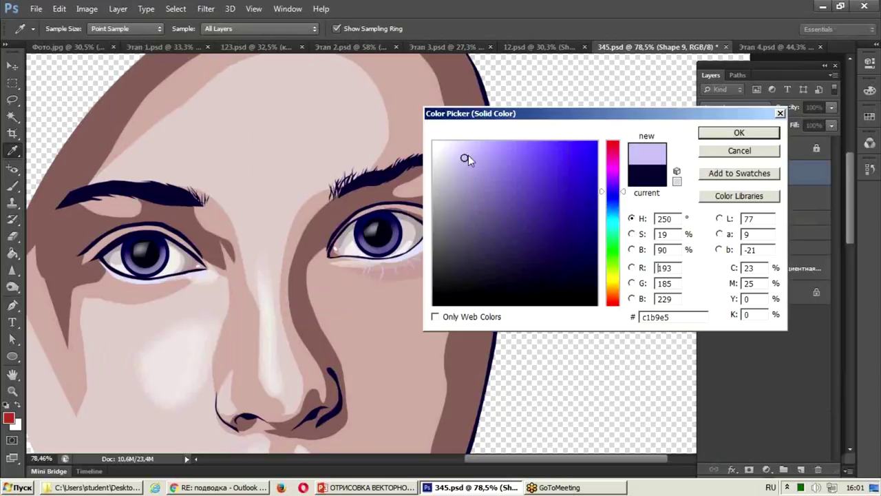
drag(607, 122, 700, 124)
mouse_move(555, 179)
mouse_down()
mouse_move(579, 195)
mouse_move(577, 158)
mouse_move(626, 230)
mouse_up()
click(816, 135)
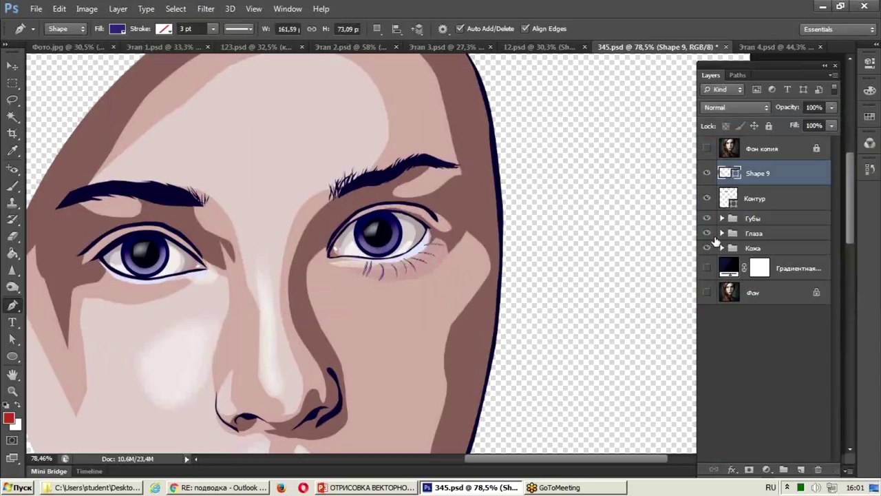
- Add a smaller, rotated copy of the lashes filled light lavender #948db3
drag(759, 186, 801, 469)
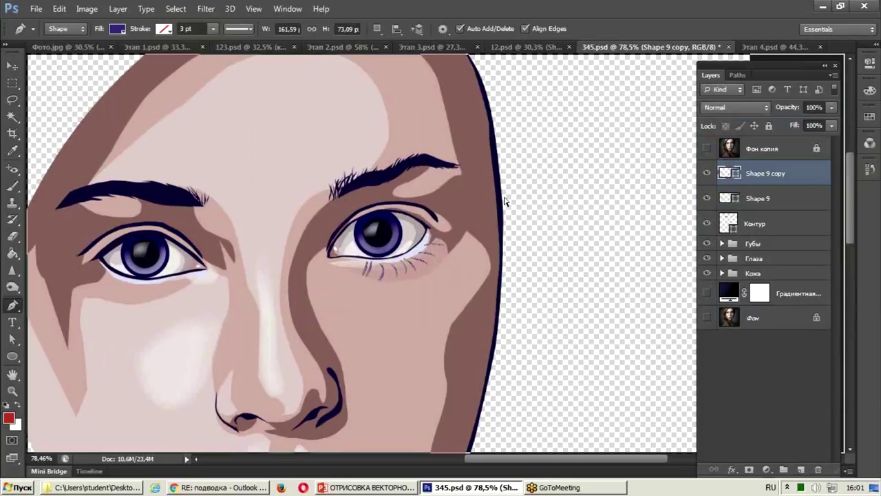
key(ctrl+t)
mouse_move(428, 273)
mouse_down()
mouse_move(462, 252)
mouse_move(451, 272)
mouse_up()
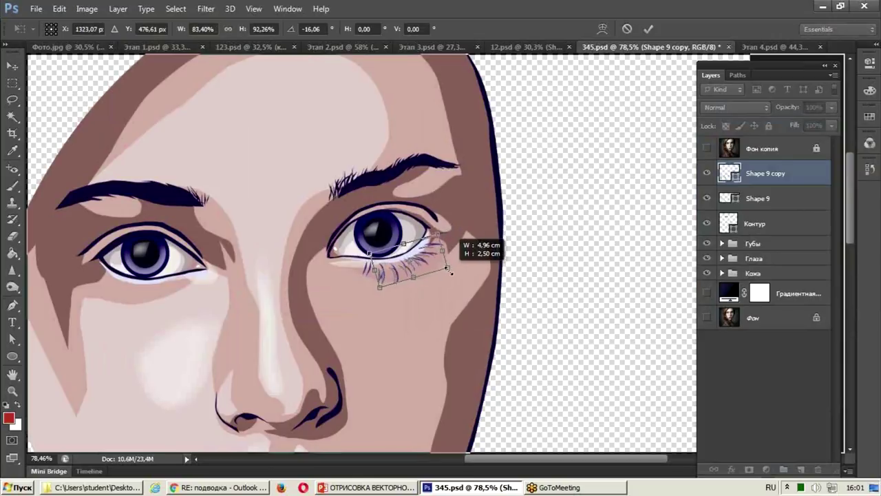
key(Return)
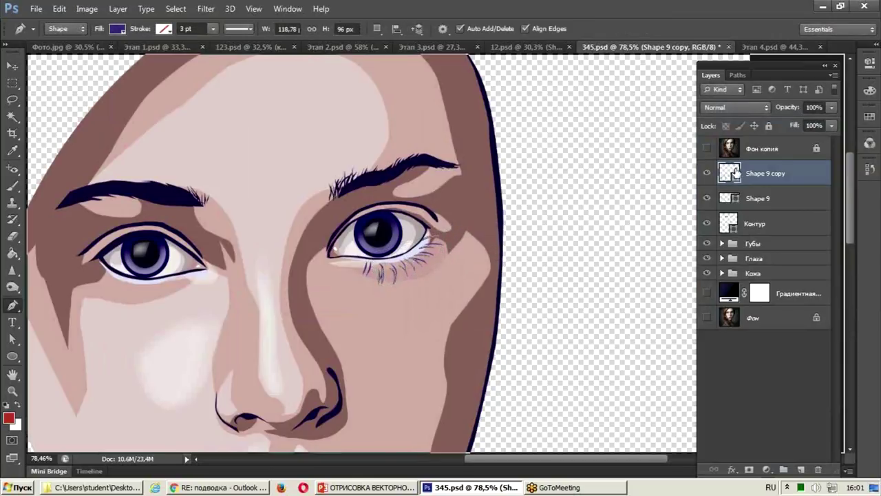
double_click(730, 172)
drag(544, 172, 562, 193)
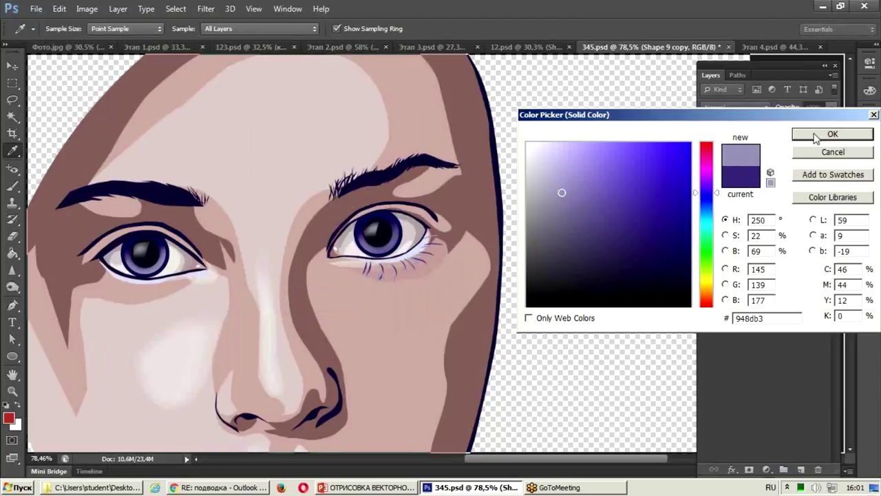
click(815, 137)
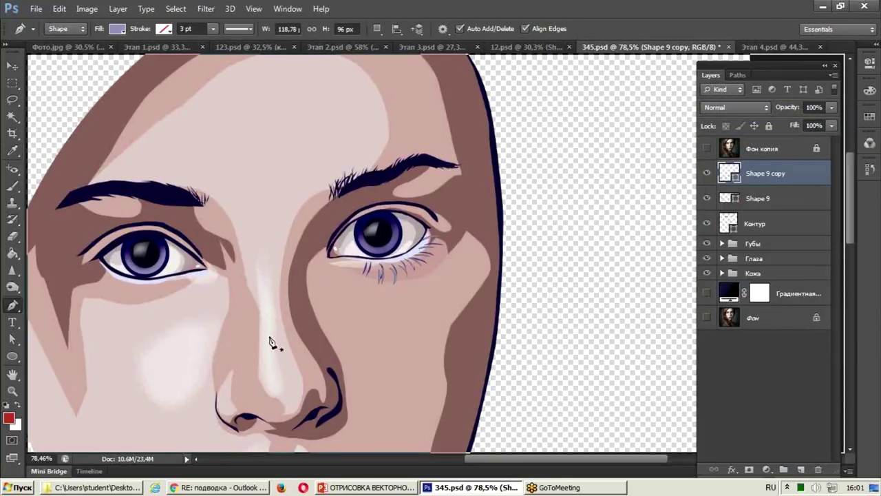
- Undo a stray duplicate, then draw a new single lash, Shape 10, under the eye
key(v)
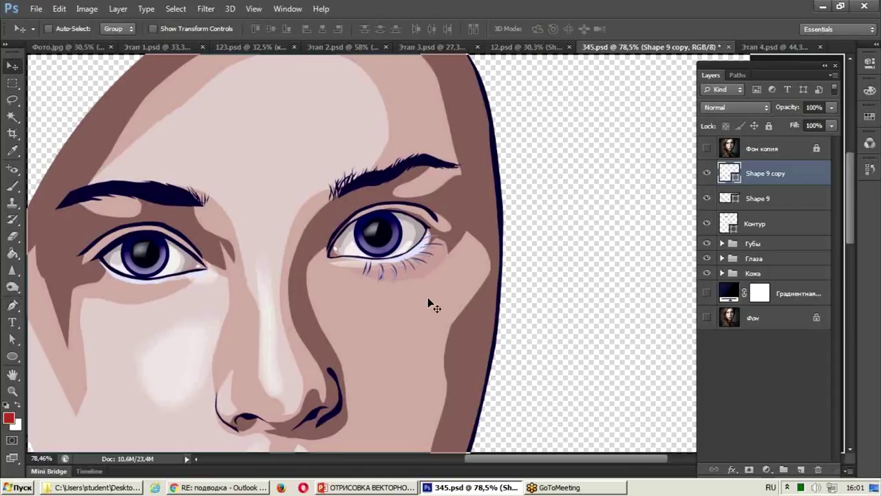
scroll(428, 303, up, 3)
scroll(420, 257, up, 3)
drag(293, 243, 344, 283)
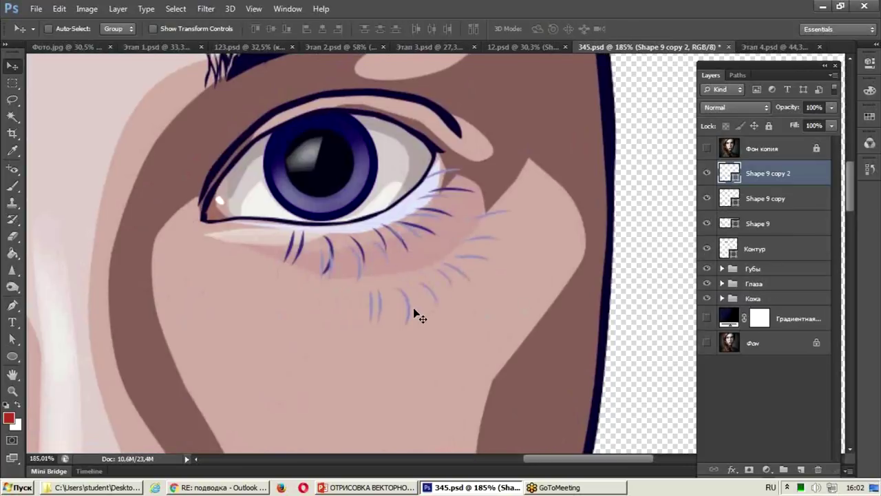
key(ctrl+z)
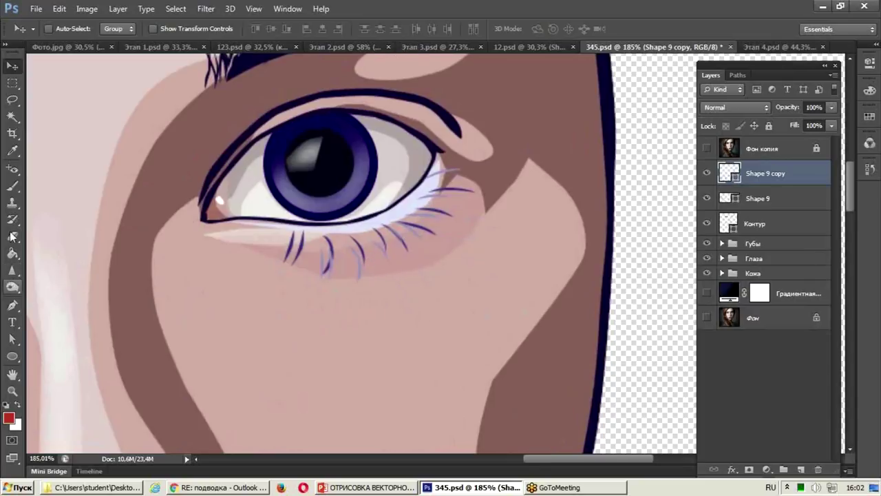
click(12, 307)
scroll(295, 290, up, 3)
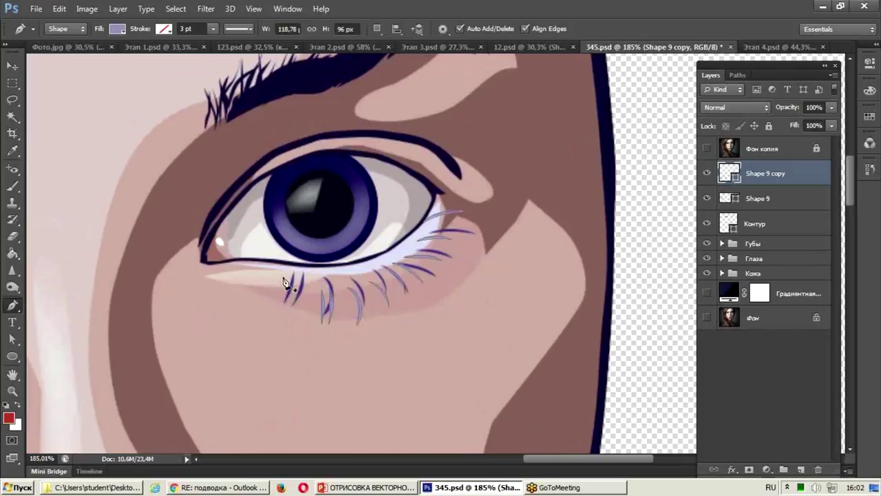
click(283, 274)
click(276, 300)
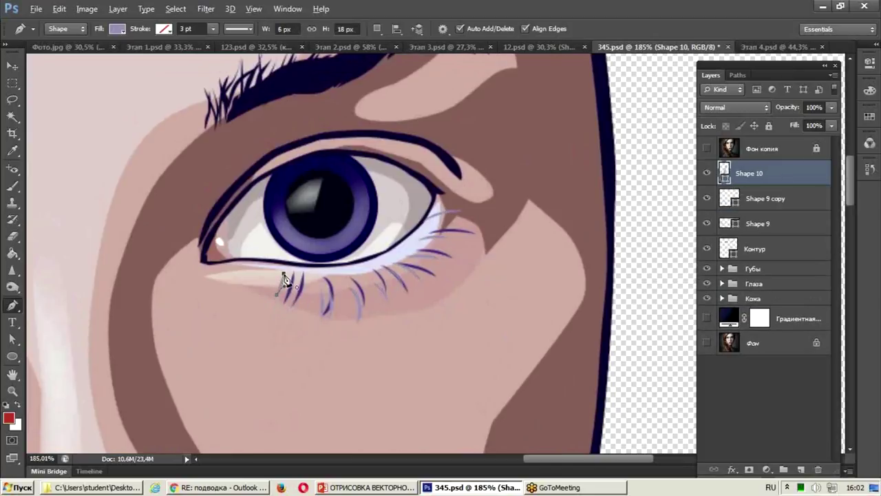
scroll(274, 316, up, 3)
key(alt)
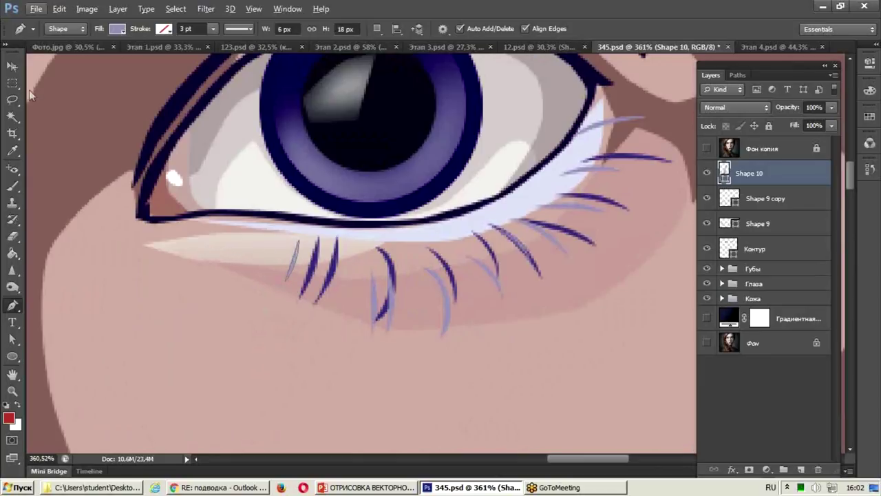
- Duplicate the new lash and rotate the copy into a gap on the outer lower lid
key(v)
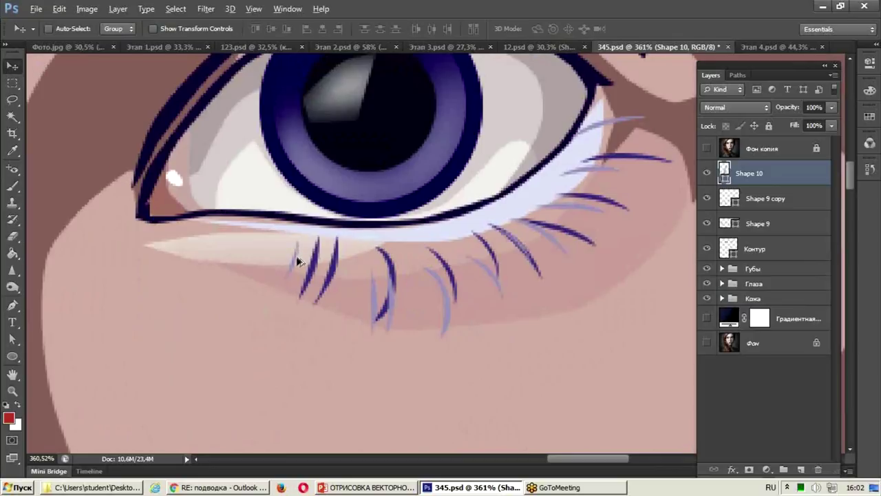
mouse_move(296, 255)
mouse_down()
mouse_move(568, 287)
mouse_move(536, 239)
mouse_move(586, 246)
mouse_up()
key(ctrl+t)
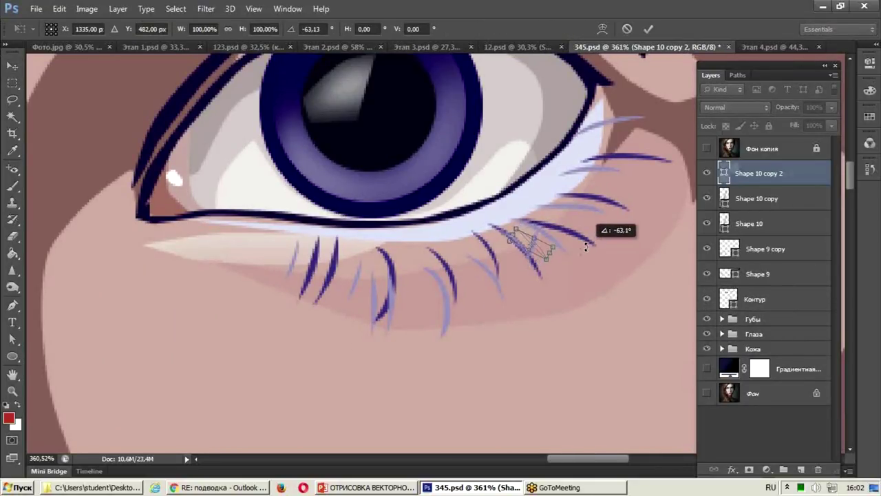
key(Return)
scroll(419, 299, down, 3)
scroll(405, 235, down, 2)
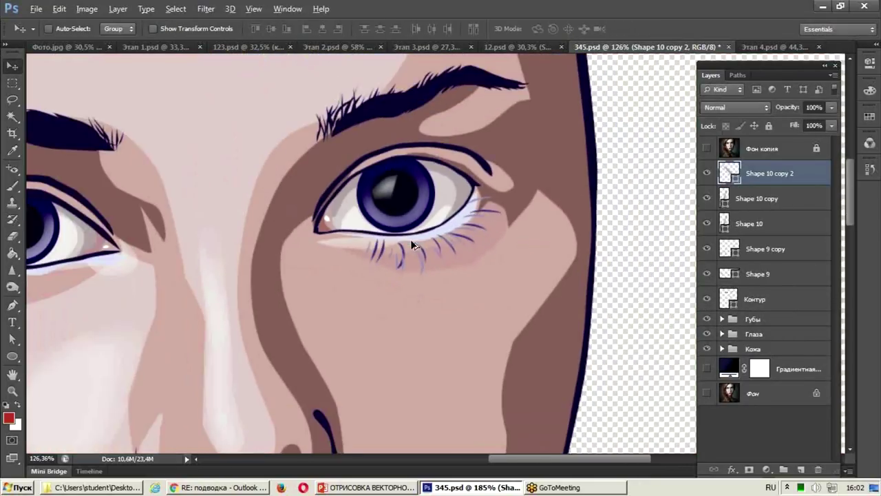
scroll(428, 238, up, 3)
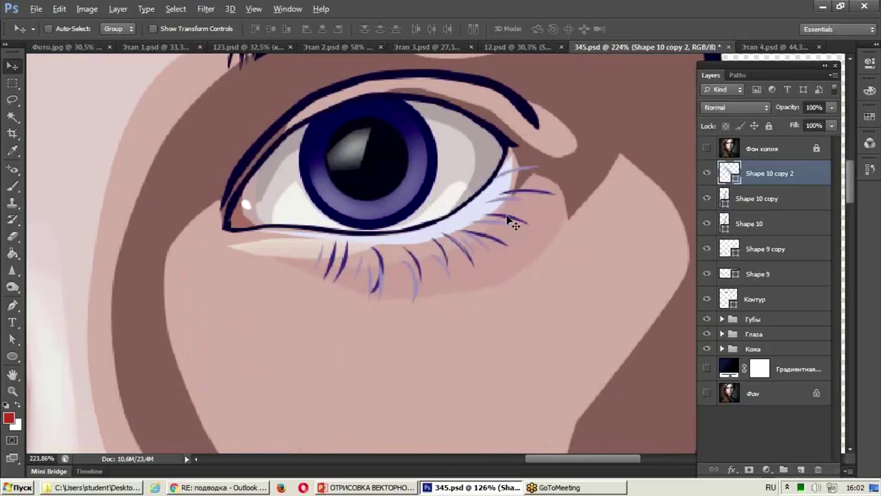
- Reposition individual lash paths of Shape 9 with the Path Selection tool
click(727, 201)
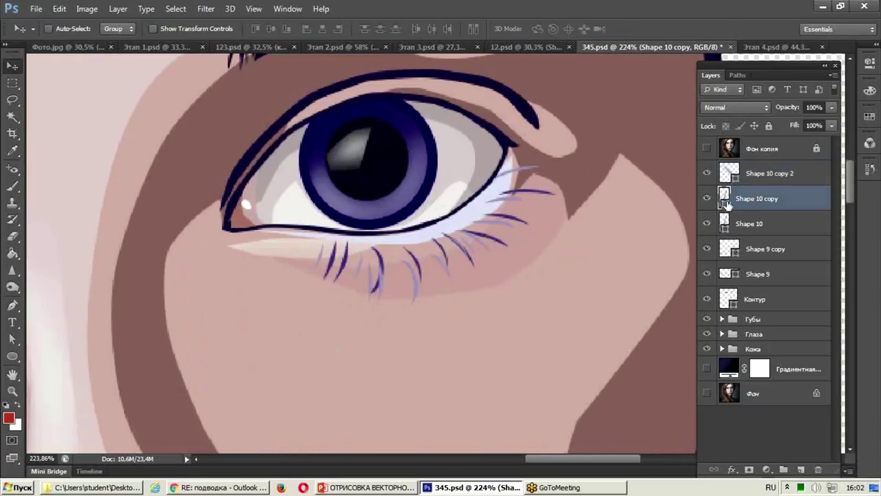
click(762, 252)
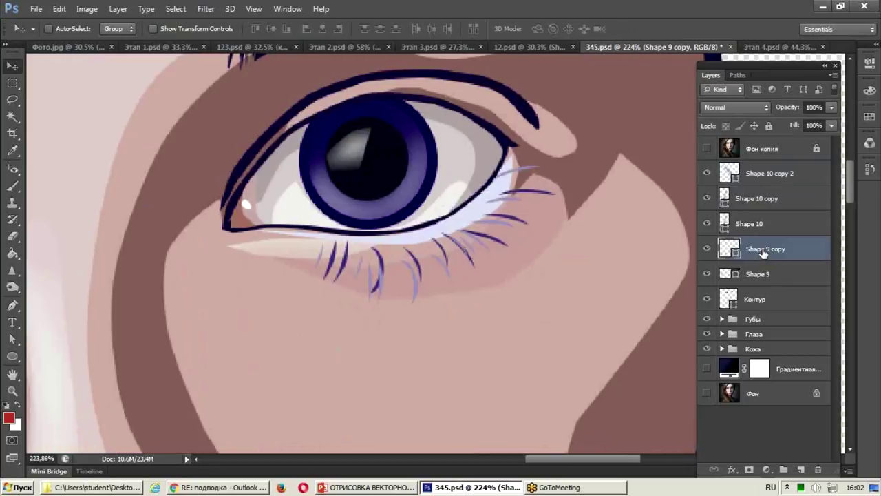
click(12, 341)
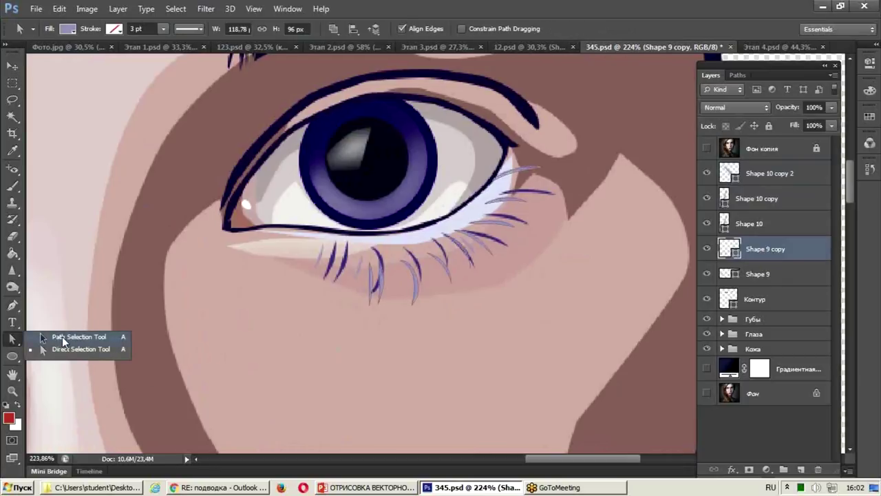
click(345, 265)
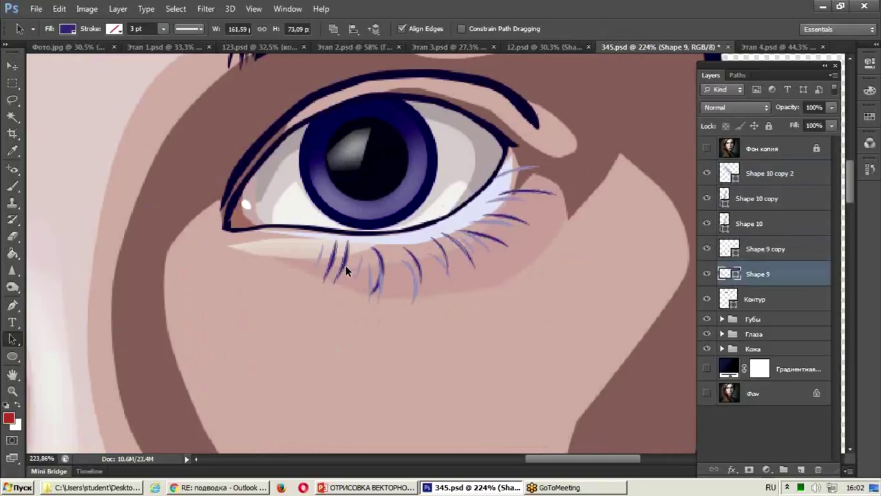
scroll(342, 270, up, 3)
mouse_move(351, 257)
mouse_down()
mouse_move(360, 263)
mouse_move(350, 265)
mouse_up()
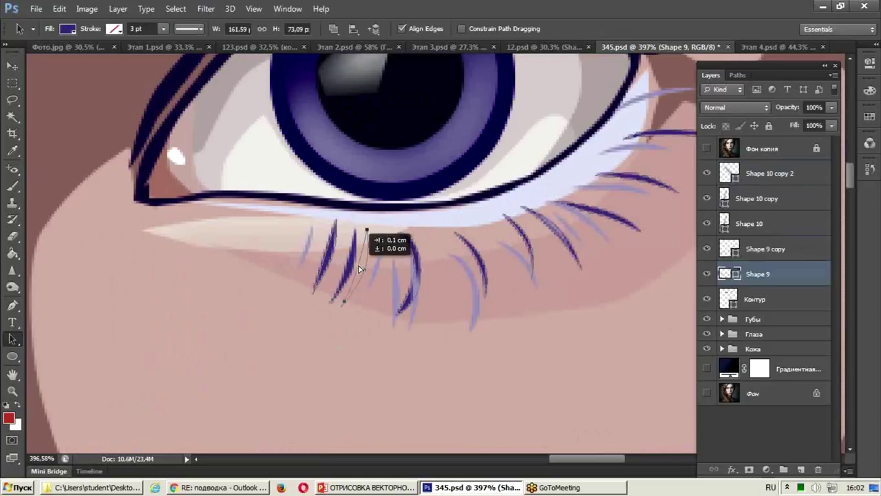
drag(529, 246, 543, 257)
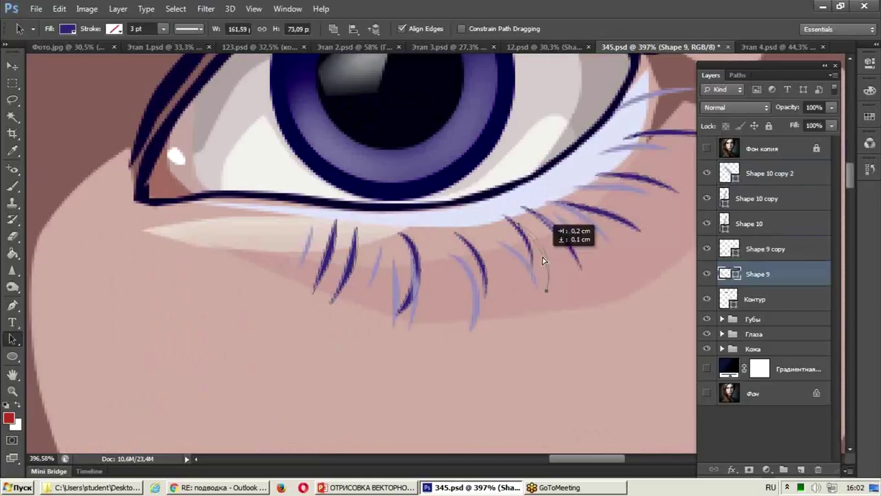
drag(633, 170, 650, 178)
mouse_move(653, 130)
mouse_down()
mouse_move(522, 192)
mouse_move(544, 218)
mouse_up()
- Move several lashes of Shape 9 copy into better positions under the eye
click(731, 249)
drag(526, 157, 585, 160)
drag(386, 331, 365, 317)
drag(288, 354, 274, 318)
- Switch to the Этап 4.psd document
scroll(289, 330, down, 2)
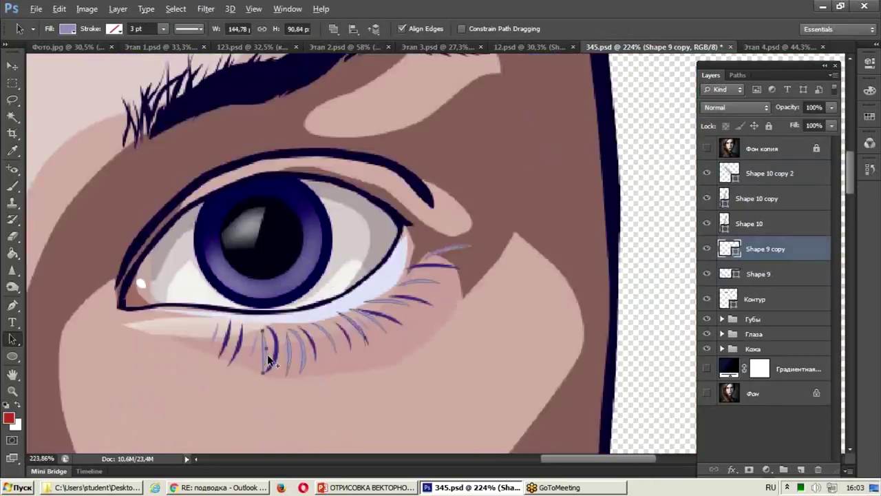
scroll(411, 293, down, 2)
scroll(414, 304, down, 1)
click(775, 46)
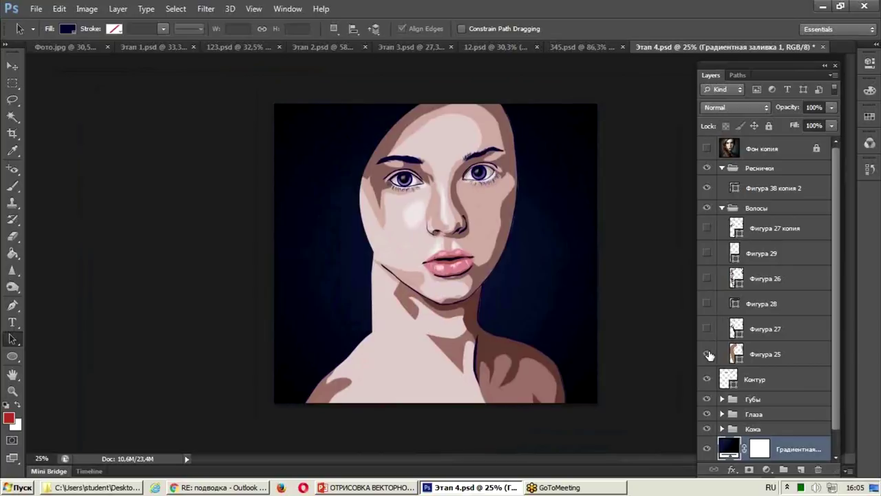
- Show hair layers Фигура 25, 27, 28, 26, 29 and Фигура 27 копия in Волосы
click(707, 354)
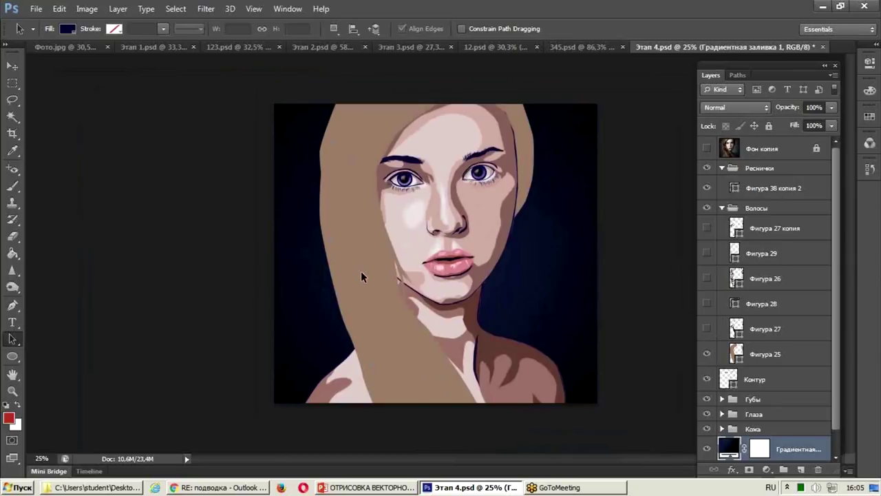
click(705, 329)
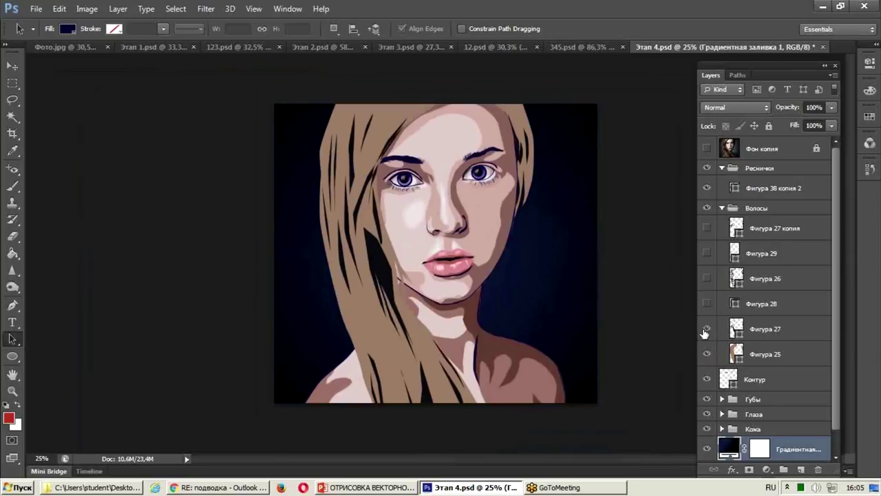
click(708, 304)
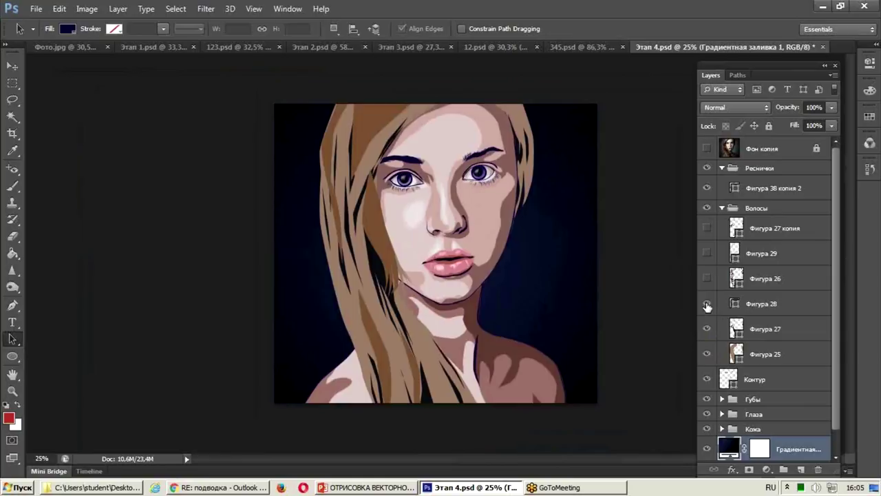
click(707, 279)
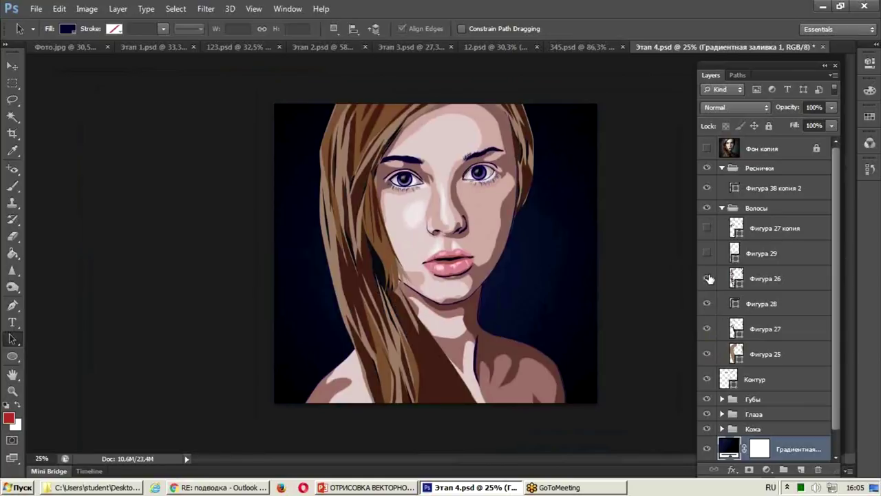
click(707, 254)
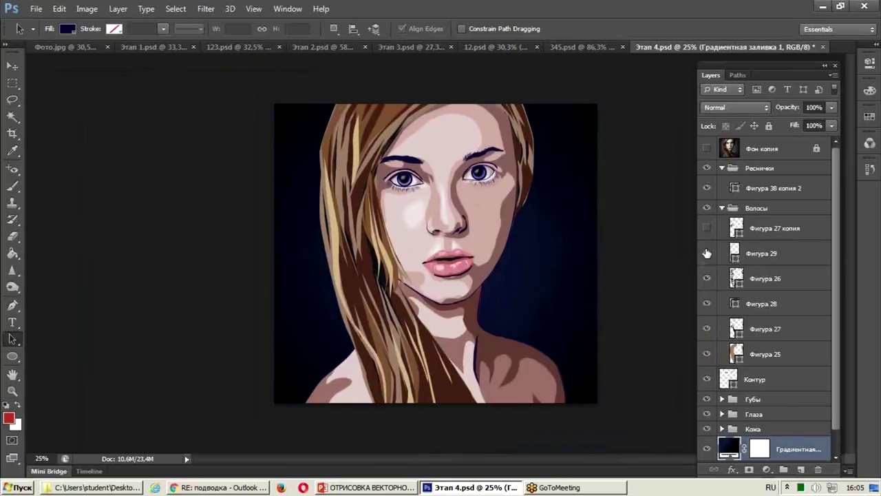
click(707, 229)
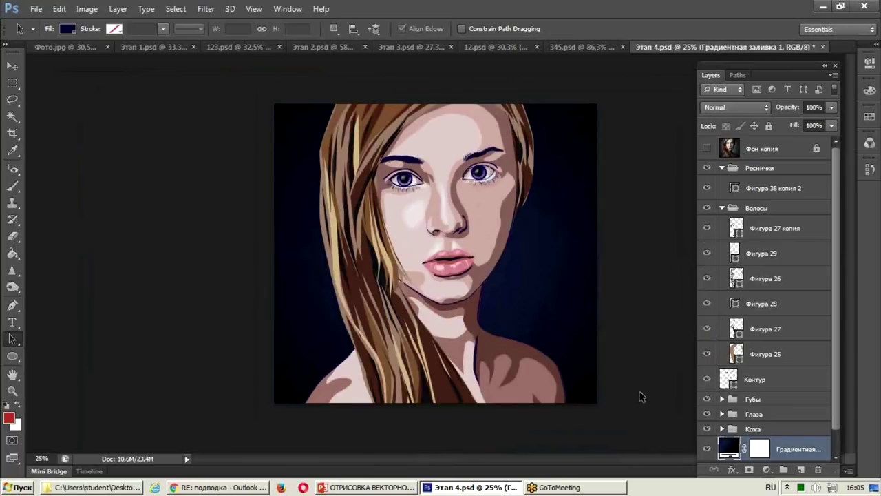